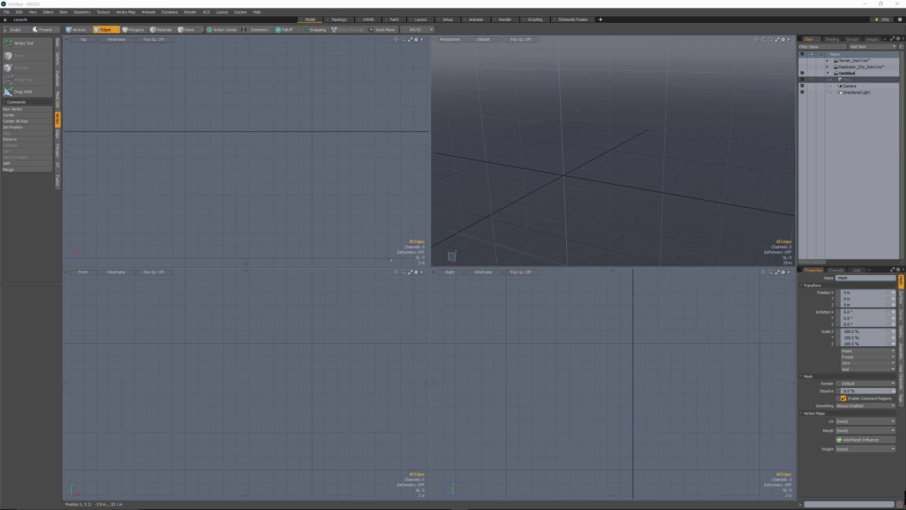
Add a unit sphere as a new mesh item and fit it in all the views.
{"action": "left_click", "coordinate": [57, 43]}
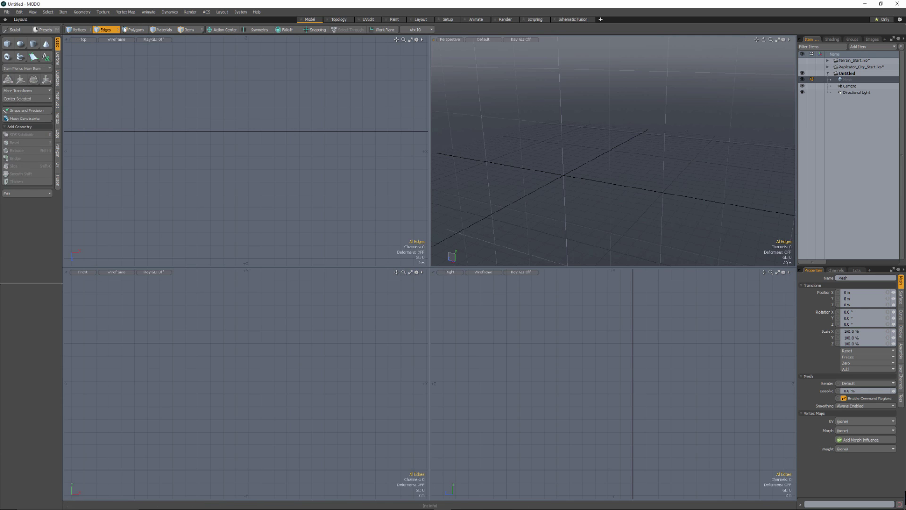
{"action": "left_click", "coordinate": [21, 44]}
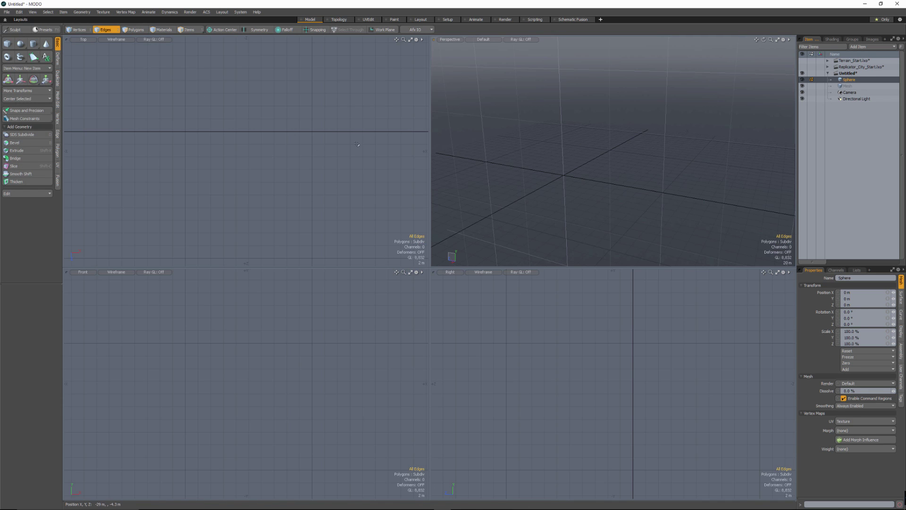
{"action": "left_click_drag", "start_coordinate": [356, 153], "coordinate": [240, 142], "text": "alt"}
{"action": "key", "text": "a"}
{"action": "key", "text": "a"}
{"action": "left_click_drag", "start_coordinate": [612, 167], "coordinate": [515, 112], "text": "alt"}
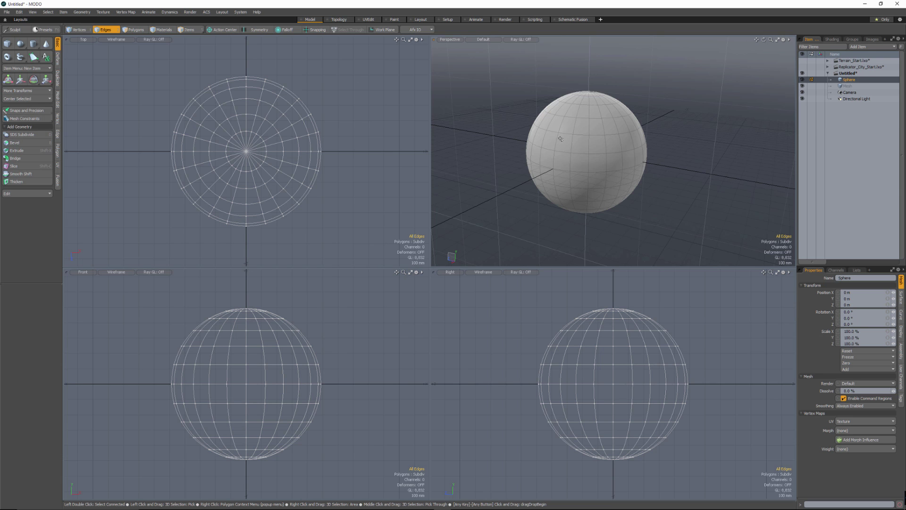
{"action": "left_click_drag", "start_coordinate": [593, 138], "coordinate": [603, 114], "text": "alt"}
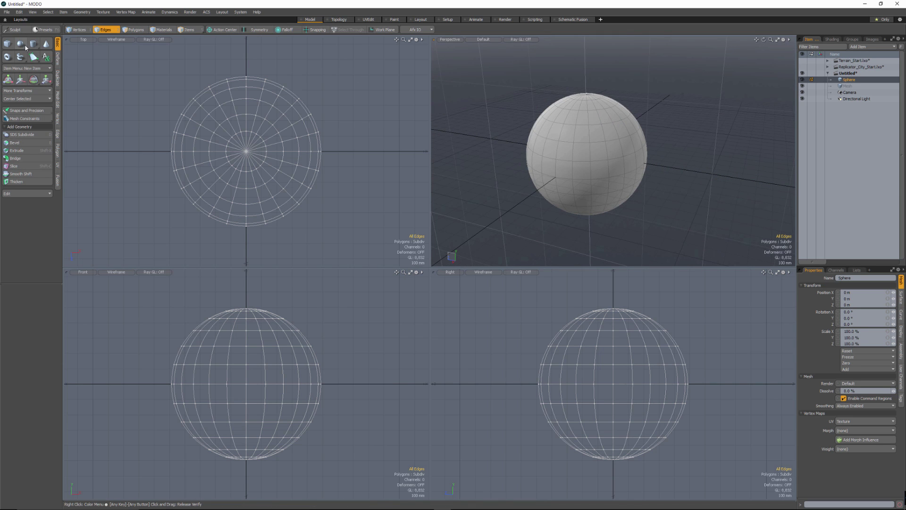
Add a second sphere as its own mesh item and hide the first sphere.
{"action": "key", "text": "shift"}
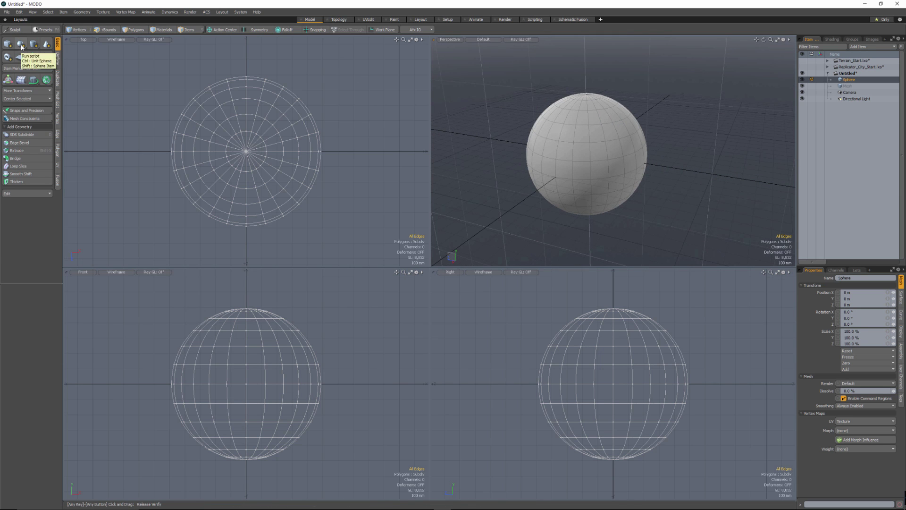
{"action": "left_click", "coordinate": [21, 47], "text": "shift"}
{"action": "left_click_drag", "start_coordinate": [657, 194], "coordinate": [653, 156], "text": "alt"}
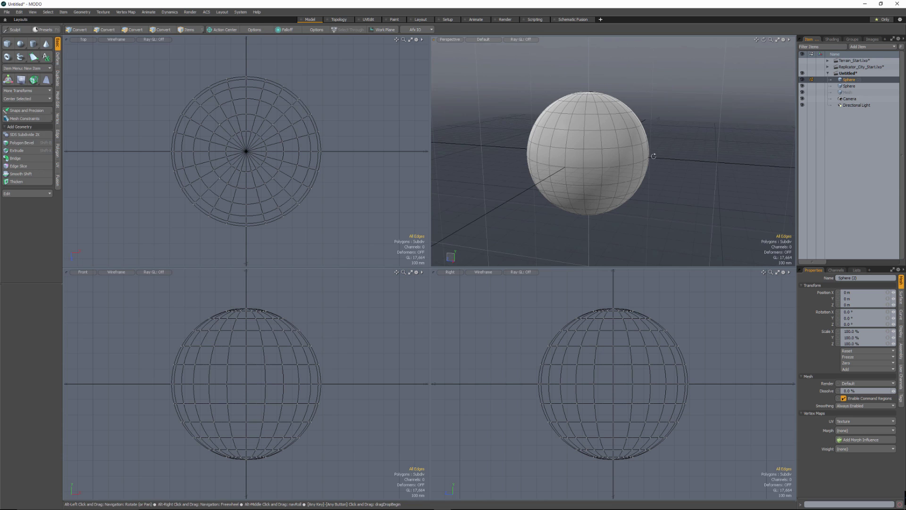
{"action": "left_click", "coordinate": [801, 85]}
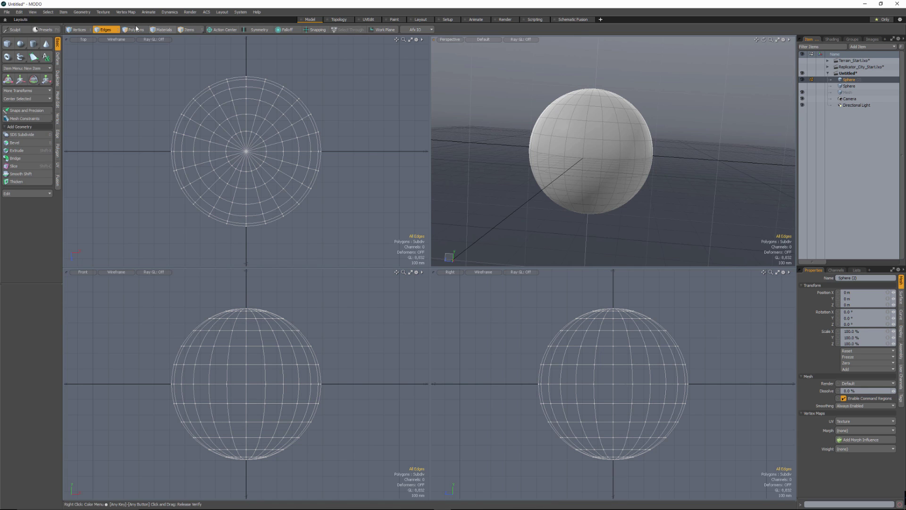
Scale the second sphere's polygons uniformly to about 18.5%.
{"action": "key", "text": "3"}
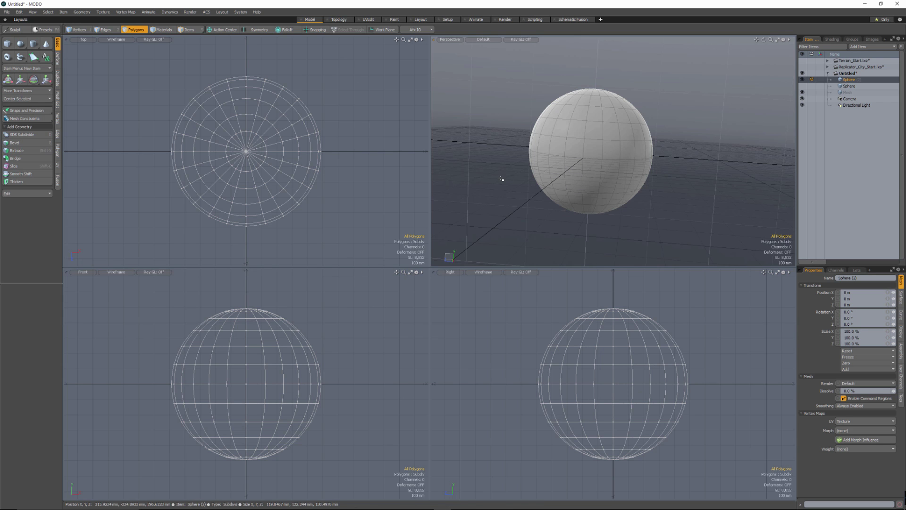
{"action": "key", "text": "r"}
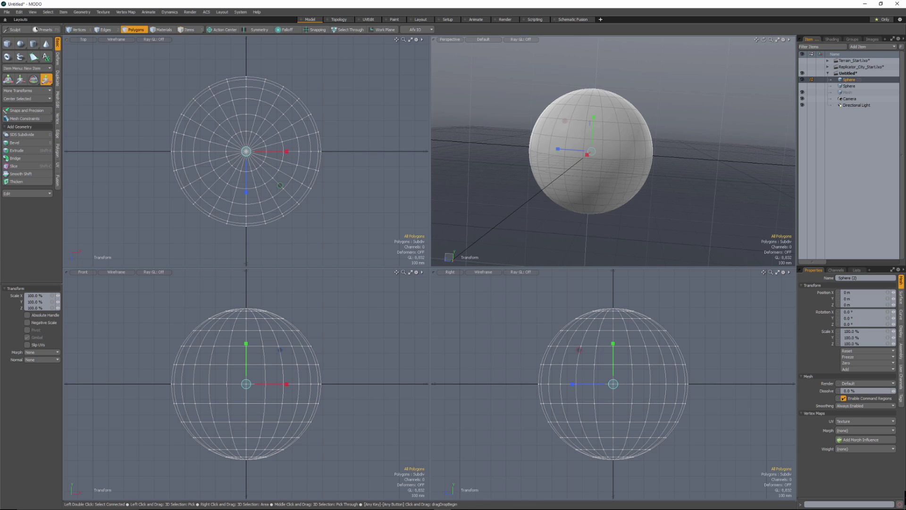
{"action": "left_click_drag", "start_coordinate": [591, 151], "coordinate": [553, 151]}
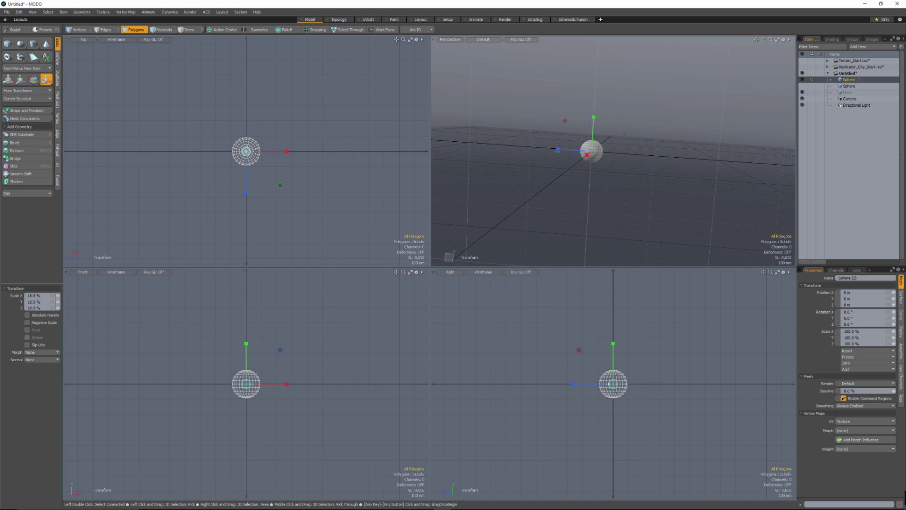
Select all polygons in the lower half of the small sphere by growing a polygon loop to the equator.
{"action": "scroll", "coordinate": [255, 393], "scroll_direction": "up", "scroll_amount": 3}
{"action": "mouse_move", "coordinate": [245, 381]}
{"action": "left_mouse_down", "text": "alt"}
{"action": "mouse_move", "coordinate": [255, 384]}
{"action": "mouse_move", "coordinate": [241, 377]}
{"action": "left_mouse_up", "text": "alt"}
{"action": "scroll", "coordinate": [256, 383], "scroll_direction": "up", "scroll_amount": 4}
{"action": "left_click_drag", "start_coordinate": [628, 159], "coordinate": [653, 158], "text": "ctrl+alt"}
{"action": "left_click_drag", "start_coordinate": [654, 158], "coordinate": [647, 111], "text": "alt"}
{"action": "key", "text": "space"}
{"action": "left_click_drag", "start_coordinate": [581, 153], "coordinate": [592, 155]}
{"action": "key", "text": "l"}
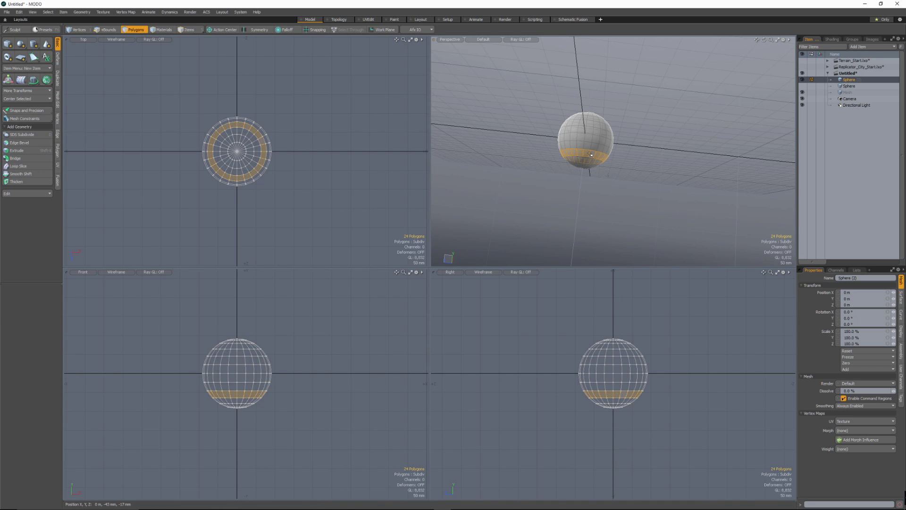
{"action": "key", "text": "shift+Up"}
{"action": "key", "text": "shift+Up"}
{"action": "key", "text": "shift+Up"}
{"action": "key", "text": "shift+Down"}
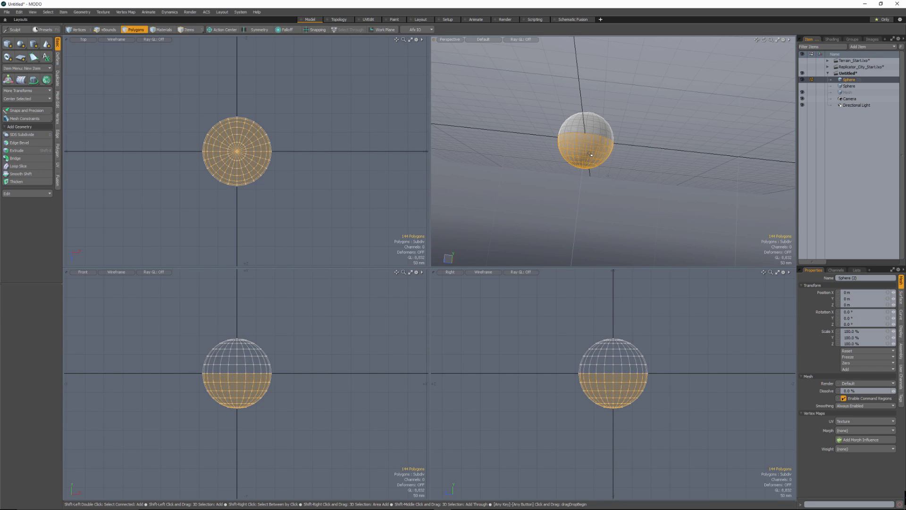
Set the action center to Selection Border and squash the small sphere's lower half vertically.
{"action": "scroll", "coordinate": [590, 154], "scroll_direction": "up", "scroll_amount": 3}
{"action": "mouse_move", "coordinate": [590, 154]}
{"action": "left_mouse_down", "text": "alt"}
{"action": "mouse_move", "coordinate": [604, 141]}
{"action": "mouse_move", "coordinate": [594, 146]}
{"action": "left_mouse_up", "text": "alt"}
{"action": "key", "text": "y"}
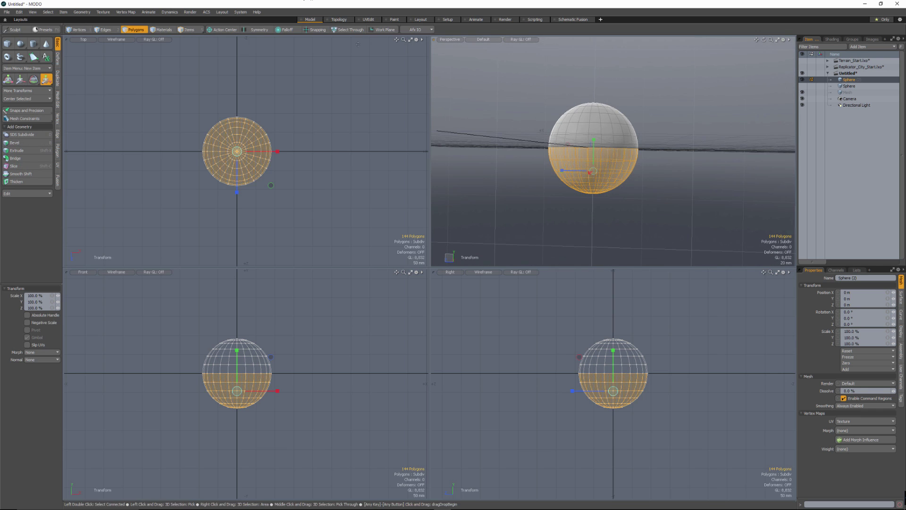
{"action": "left_click", "coordinate": [223, 30]}
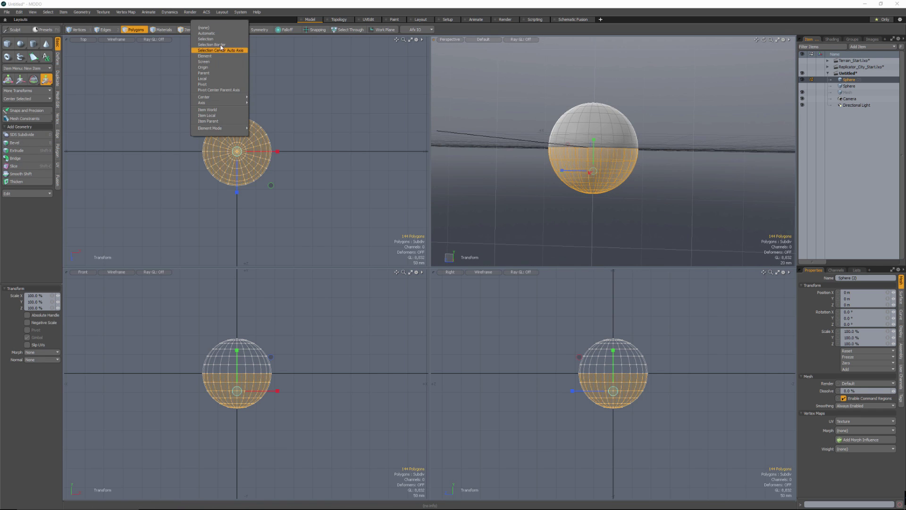
{"action": "left_click", "coordinate": [221, 45]}
{"action": "left_click_drag", "start_coordinate": [566, 119], "coordinate": [587, 117], "text": "alt"}
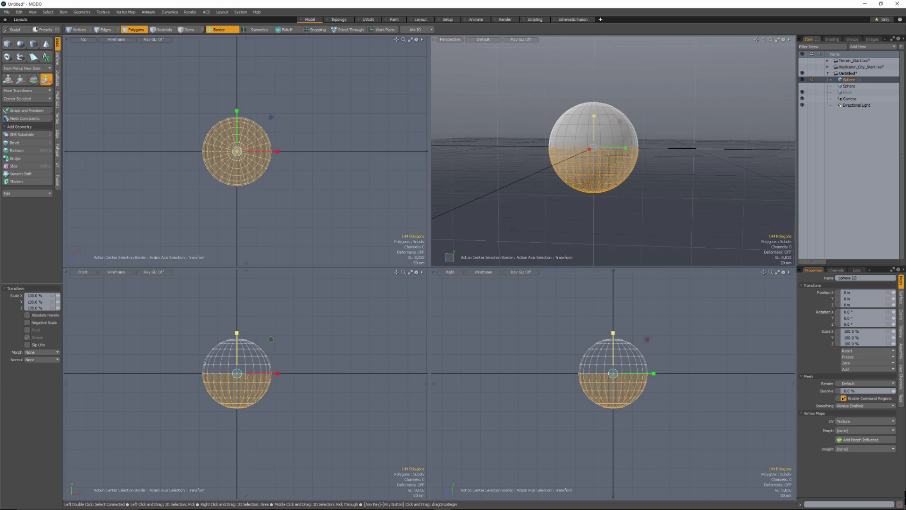
{"action": "left_click_drag", "start_coordinate": [593, 116], "coordinate": [594, 126]}
Shrink the selection ring by ring towards the bottom, squashing it further and flattening the base to 0% on Z, and deselect everything.
{"action": "key", "text": "shift+Down"}
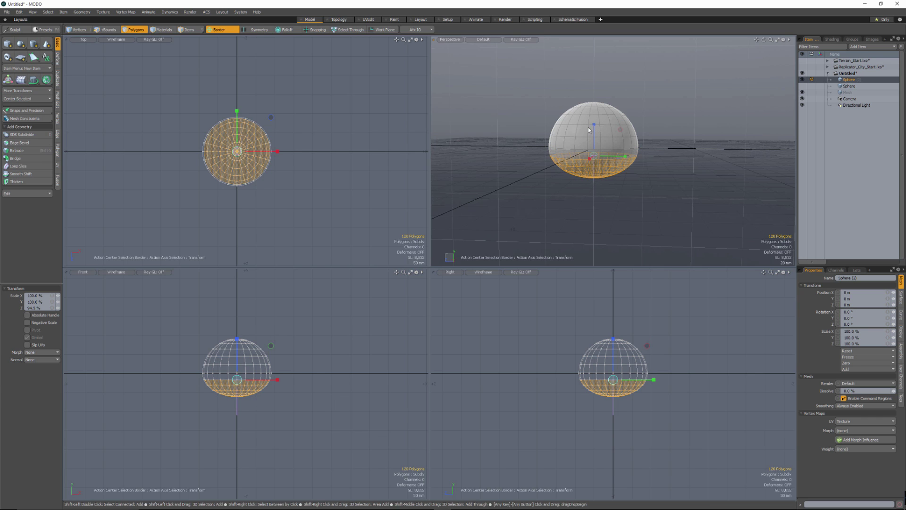
{"action": "key", "text": "shift+Down"}
{"action": "mouse_move", "coordinate": [594, 131]}
{"action": "left_mouse_down"}
{"action": "mouse_move", "coordinate": [605, 100]}
{"action": "mouse_move", "coordinate": [600, 118]}
{"action": "left_mouse_up"}
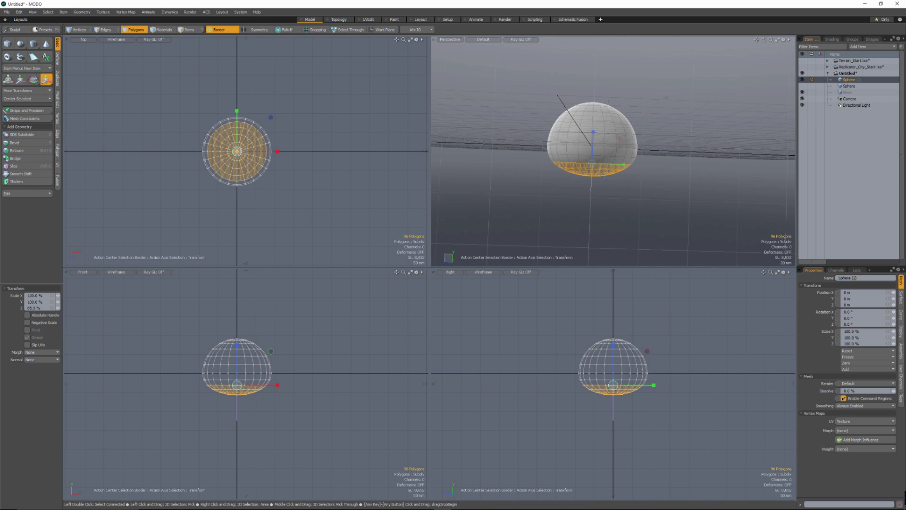
{"action": "key", "text": "shift+Down"}
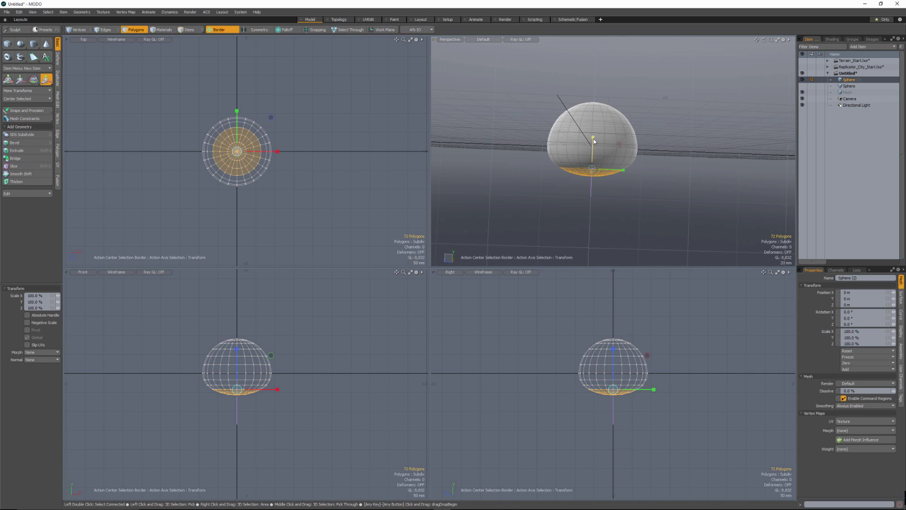
{"action": "left_click_drag", "start_coordinate": [593, 134], "coordinate": [593, 180]}
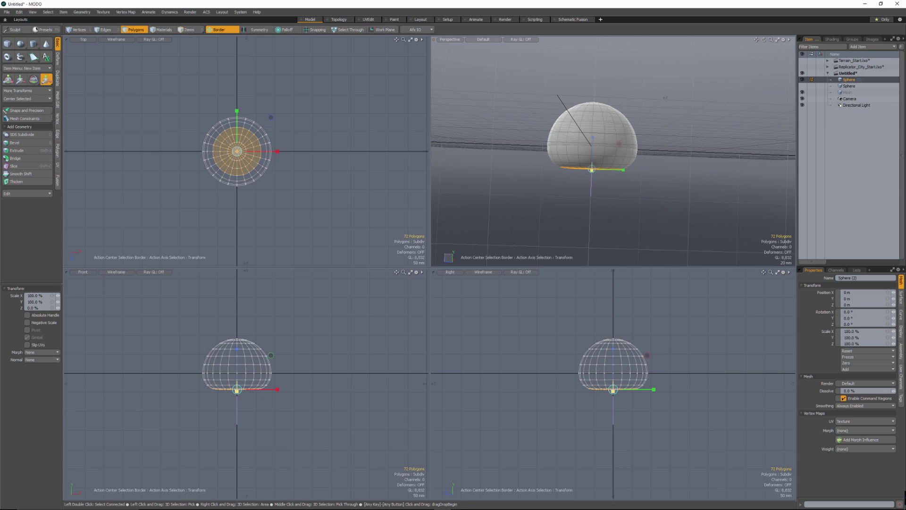
{"action": "left_click_drag", "start_coordinate": [588, 106], "coordinate": [637, 154], "text": "alt"}
{"action": "key", "text": "q"}
{"action": "left_click", "coordinate": [670, 142]}
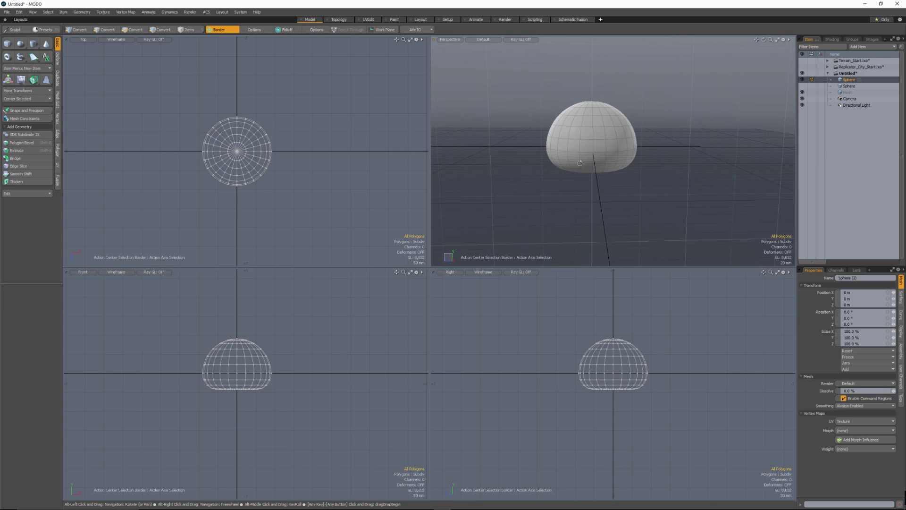
Move the whole dome mesh up about 44 mm so its flat base sits on the ground plane.
{"action": "key", "text": "w"}
{"action": "left_click_drag", "start_coordinate": [614, 336], "coordinate": [613, 318]}
{"action": "left_click_drag", "start_coordinate": [670, 155], "coordinate": [571, 151], "text": "alt"}
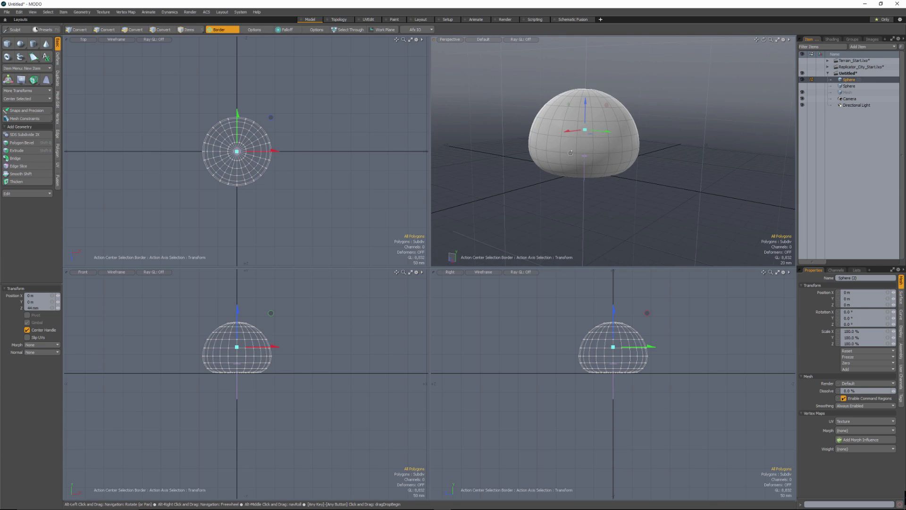
Set the action center to Origin and scale the dome to about 76.5%, with its Y scale reduced to 52.5%.
{"action": "key", "text": "r"}
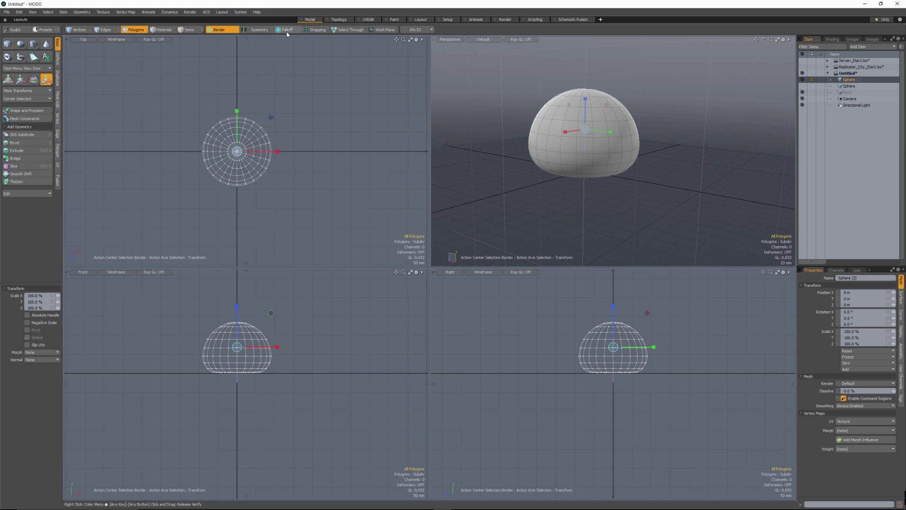
{"action": "left_click", "coordinate": [232, 30]}
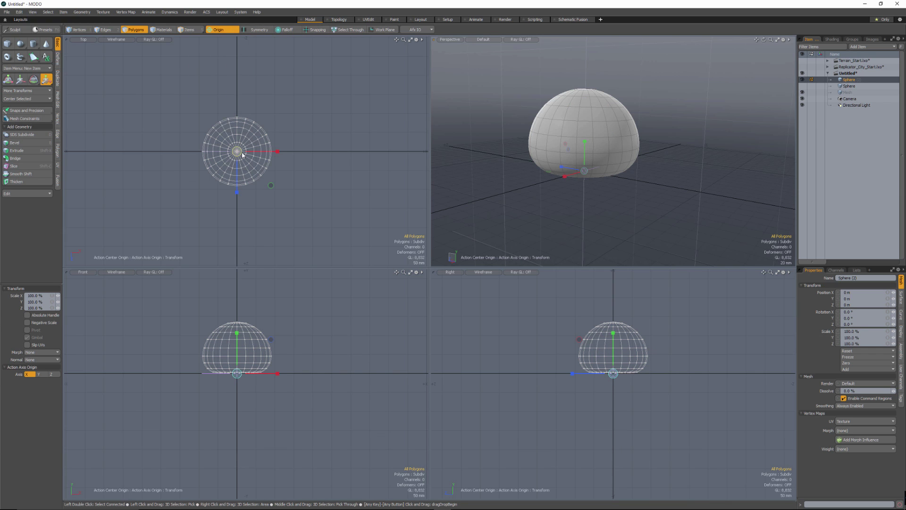
{"action": "left_click_drag", "start_coordinate": [239, 154], "coordinate": [225, 155]}
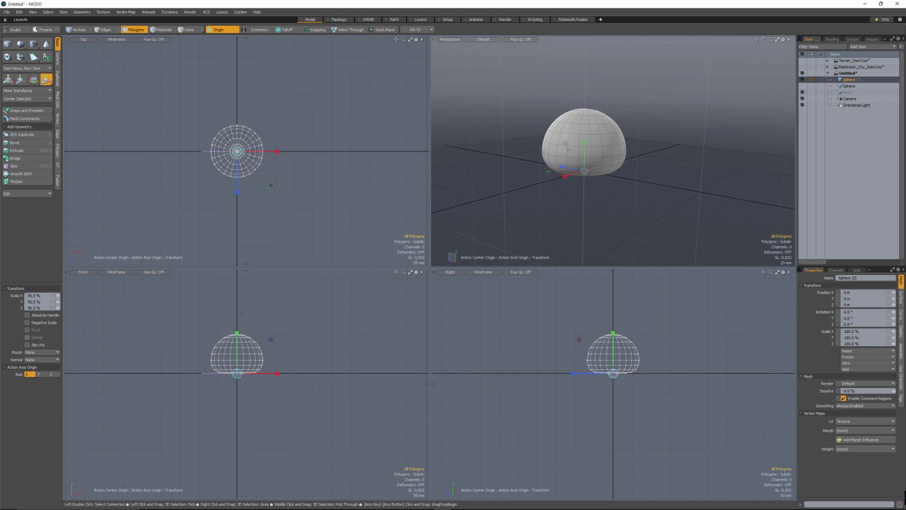
{"action": "left_click_drag", "start_coordinate": [237, 333], "coordinate": [237, 345]}
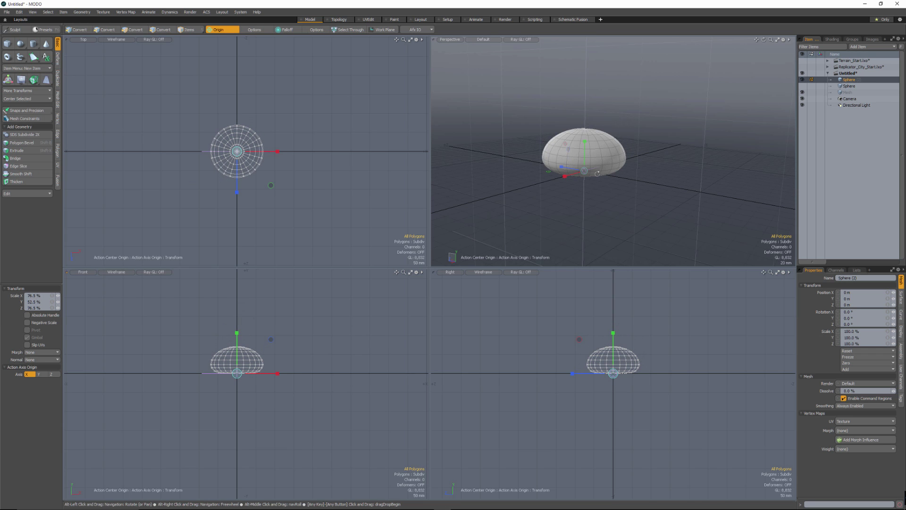
{"action": "key", "text": "space"}
Show the large sphere again and fit both meshes in the views.
{"action": "left_click_drag", "start_coordinate": [604, 118], "coordinate": [607, 175], "text": "alt"}
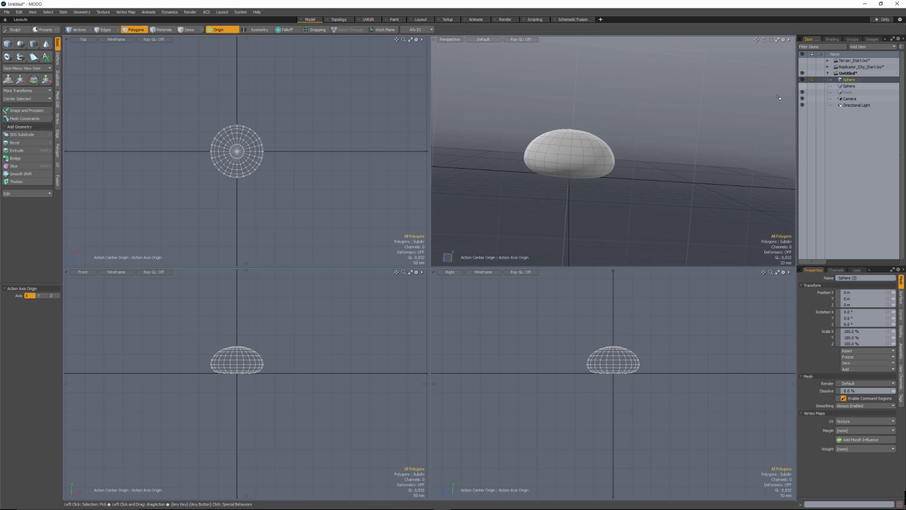
{"action": "left_click", "coordinate": [802, 86]}
{"action": "key", "text": "a"}
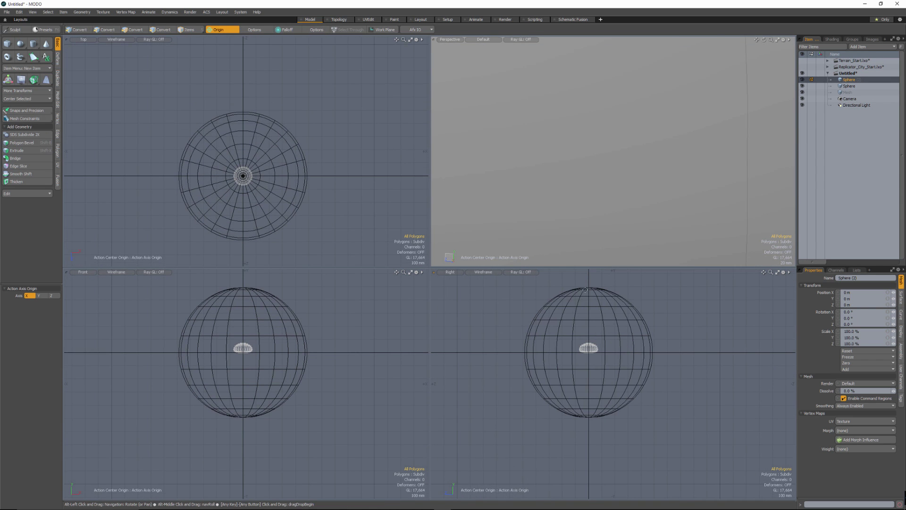
{"action": "key", "text": "a"}
{"action": "left_click_drag", "start_coordinate": [661, 167], "coordinate": [604, 126], "text": "alt"}
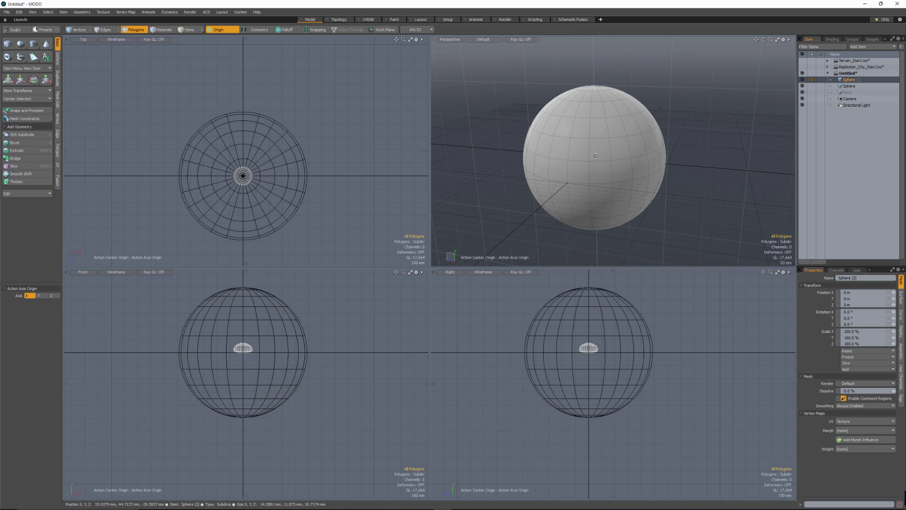
{"action": "left_click_drag", "start_coordinate": [640, 203], "coordinate": [741, 75], "text": "alt"}
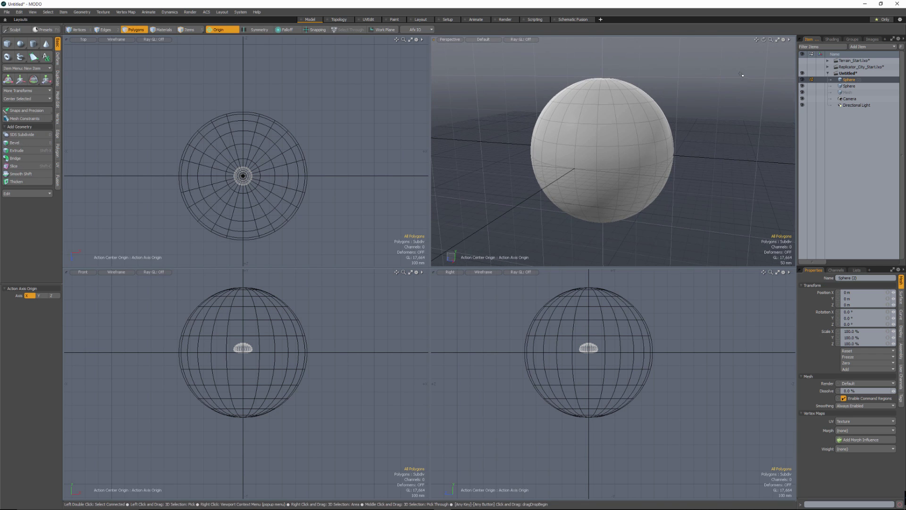
Add a Replicator particle item to the scene.
{"action": "left_click", "coordinate": [872, 39]}
{"action": "left_click", "coordinate": [818, 40]}
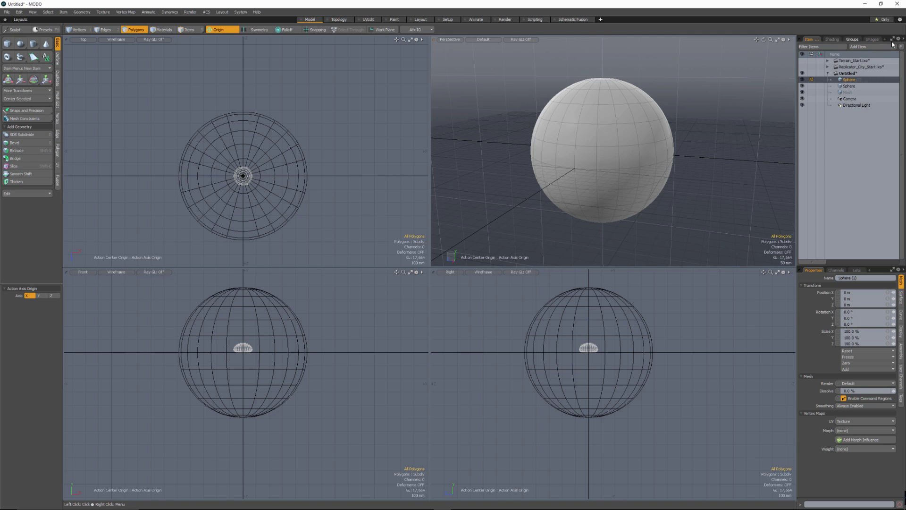
{"action": "left_click", "coordinate": [854, 47]}
{"action": "mouse_move", "coordinate": [879, 118]}
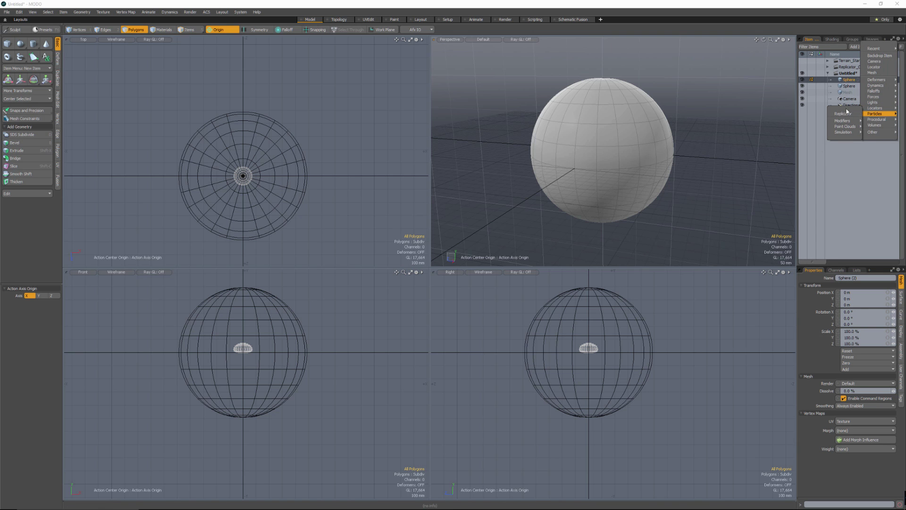
{"action": "left_click", "coordinate": [844, 114]}
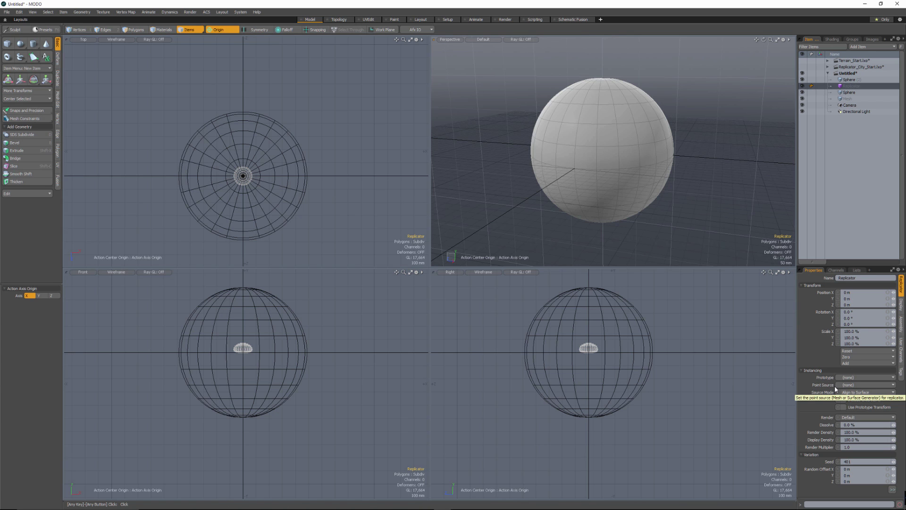
Set the replicator's prototype to Sphere (2) and its point source to Sphere.
{"action": "left_click", "coordinate": [862, 379]}
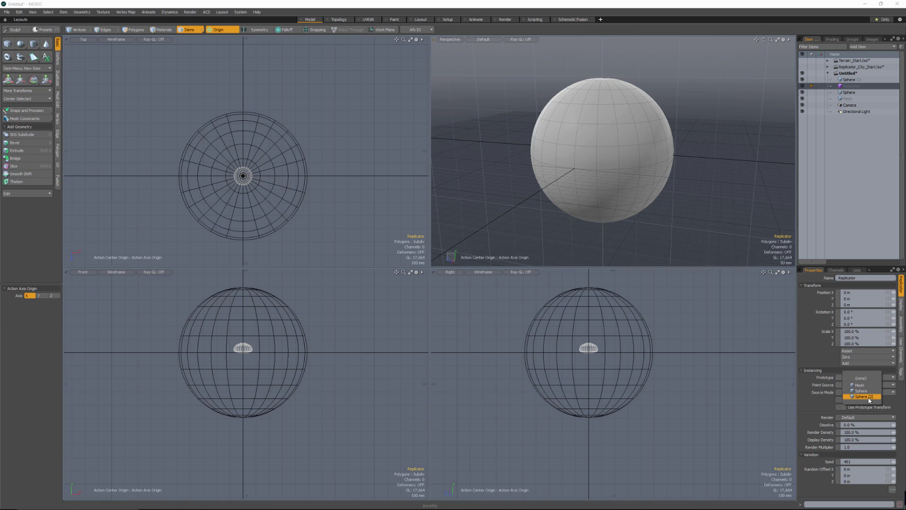
{"action": "left_click", "coordinate": [868, 396]}
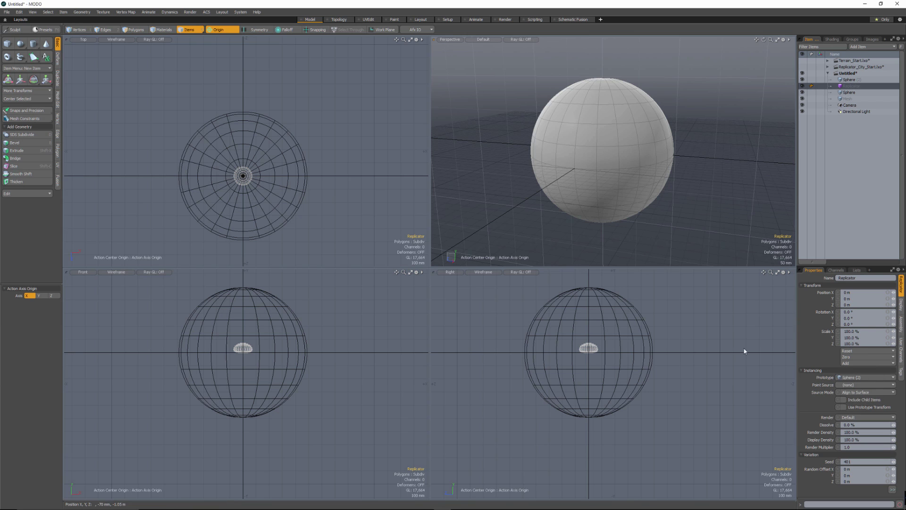
{"action": "left_click", "coordinate": [860, 385]}
{"action": "left_click", "coordinate": [856, 395]}
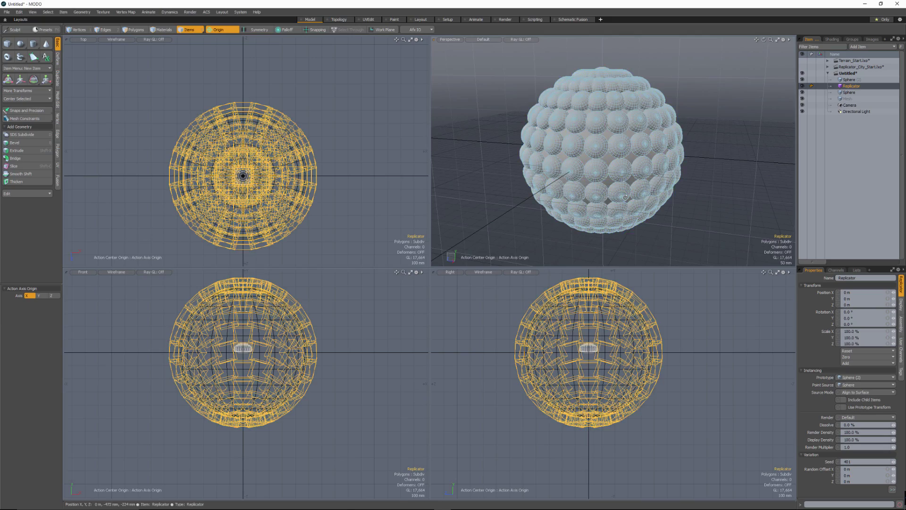
Set the Replicators display option of the perspective viewport to None in the 3D viewport properties.
{"action": "mouse_move", "coordinate": [625, 197]}
{"action": "left_mouse_down", "text": "alt"}
{"action": "mouse_move", "coordinate": [605, 116]}
{"action": "mouse_move", "coordinate": [566, 137]}
{"action": "mouse_move", "coordinate": [581, 146]}
{"action": "left_mouse_up", "text": "alt"}
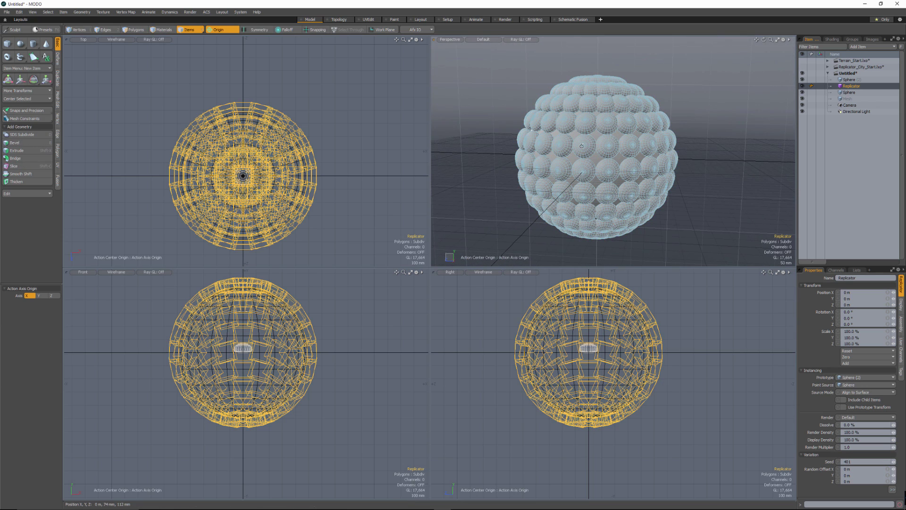
{"action": "left_click", "coordinate": [609, 310]}
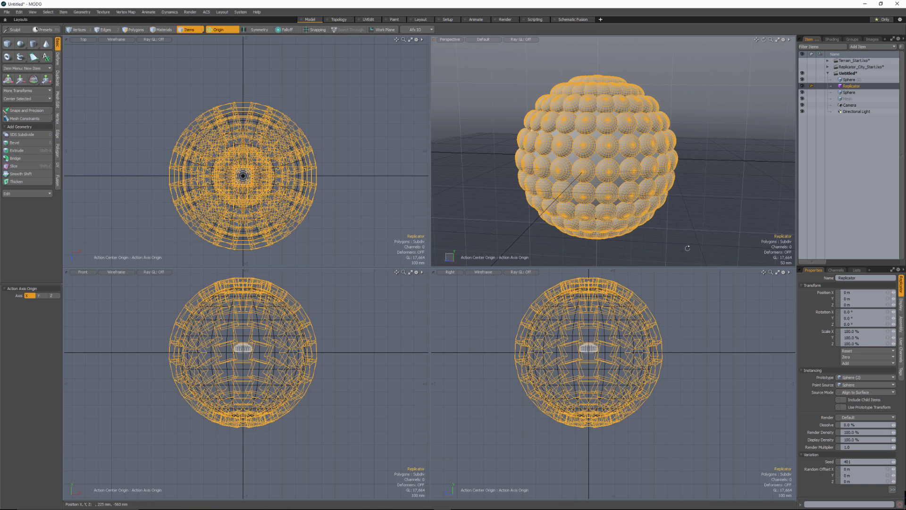
{"action": "left_click_drag", "start_coordinate": [590, 141], "coordinate": [599, 154], "text": "alt"}
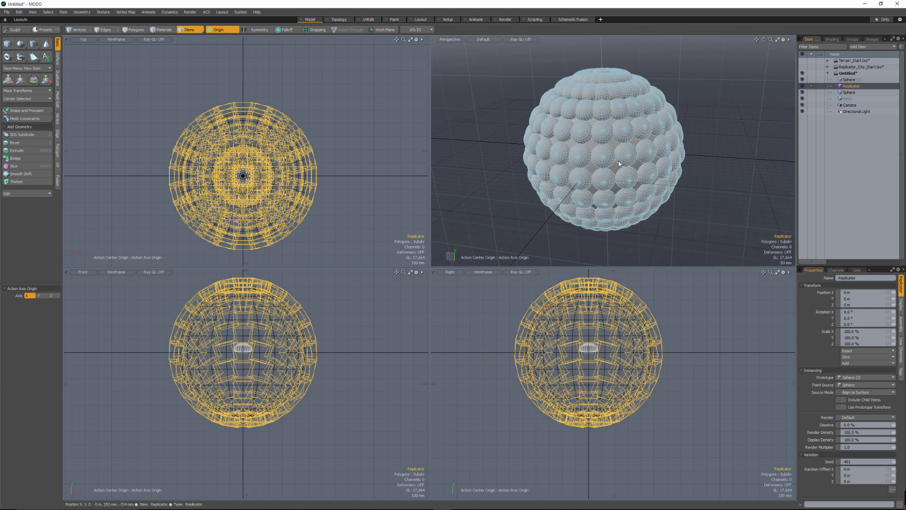
{"action": "left_click_drag", "start_coordinate": [570, 135], "coordinate": [670, 144], "text": "alt"}
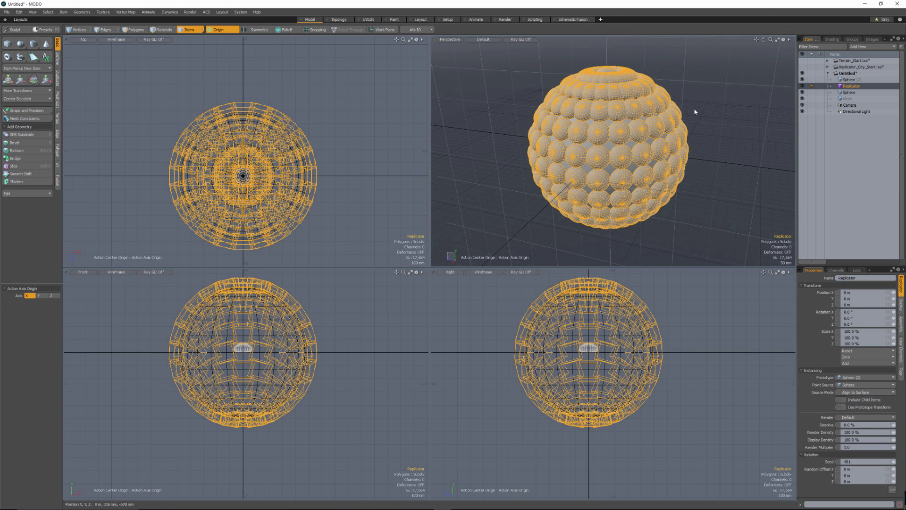
{"action": "key", "text": "o"}
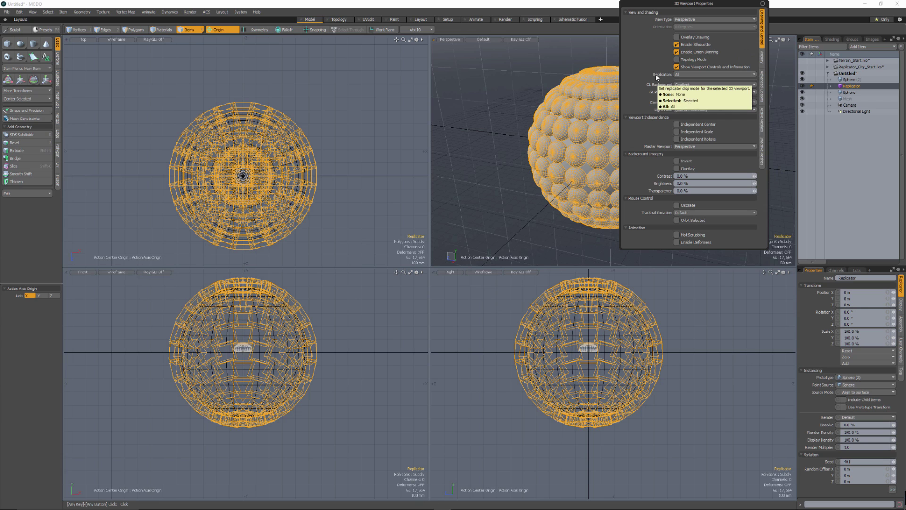
{"action": "left_click", "coordinate": [685, 75]}
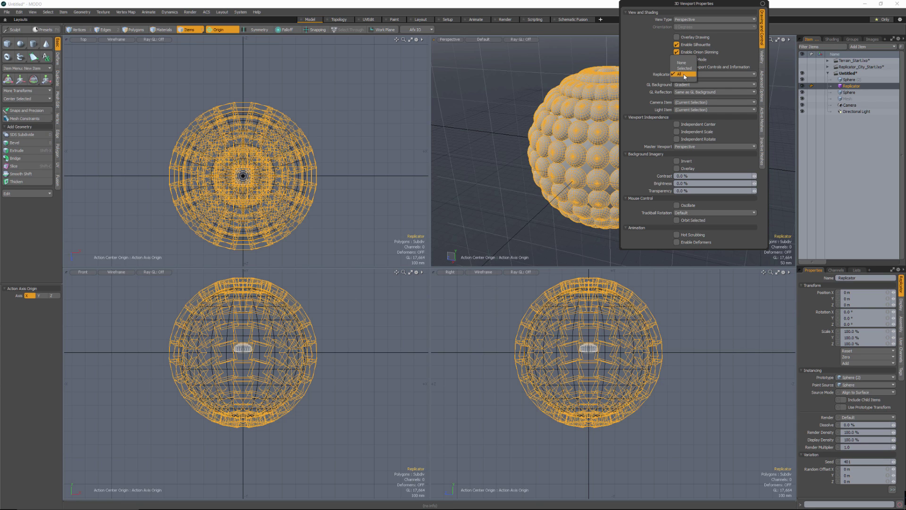
{"action": "left_click", "coordinate": [682, 63]}
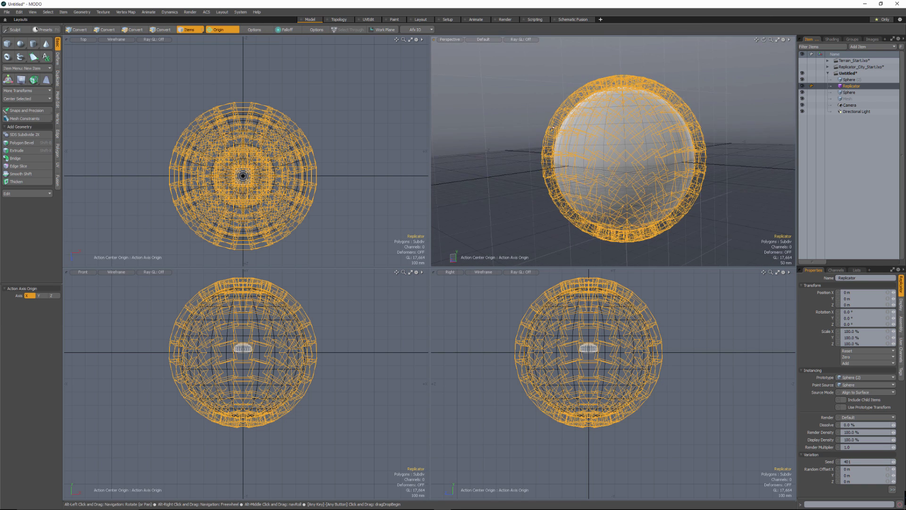
Examine the replicas' bounding boxes around the large sphere from several angles in the perspective view.
{"action": "left_click_drag", "start_coordinate": [552, 128], "coordinate": [554, 175], "text": "alt"}
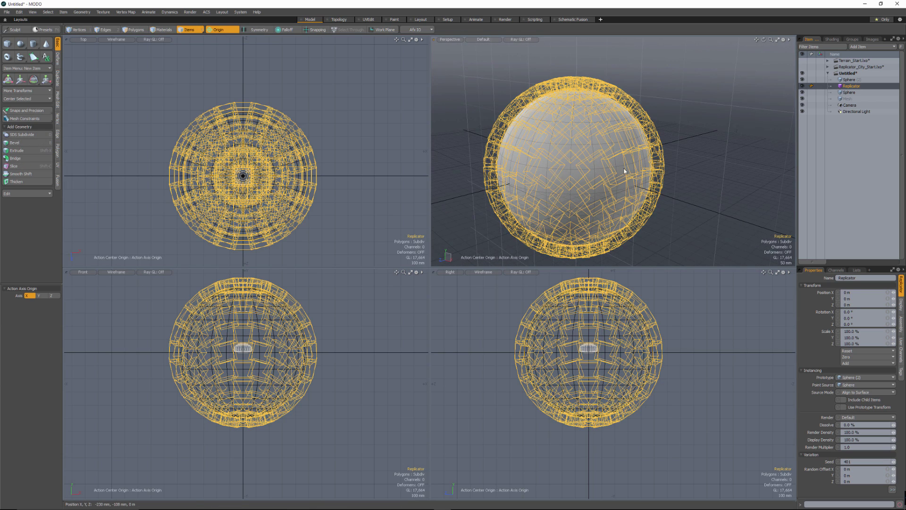
{"action": "left_click_drag", "start_coordinate": [624, 171], "coordinate": [579, 110], "text": "alt"}
{"action": "left_click_drag", "start_coordinate": [557, 156], "coordinate": [557, 140], "text": "alt"}
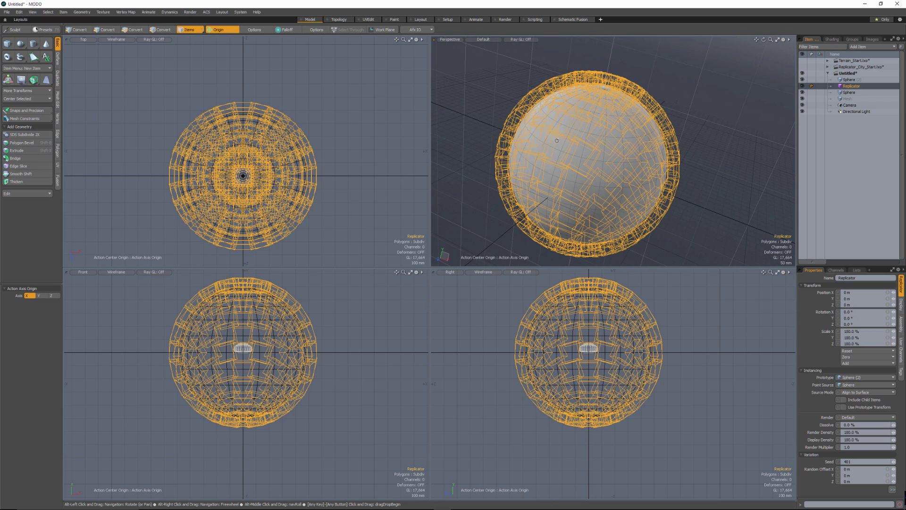
{"action": "left_click_drag", "start_coordinate": [563, 195], "coordinate": [604, 159], "text": "alt"}
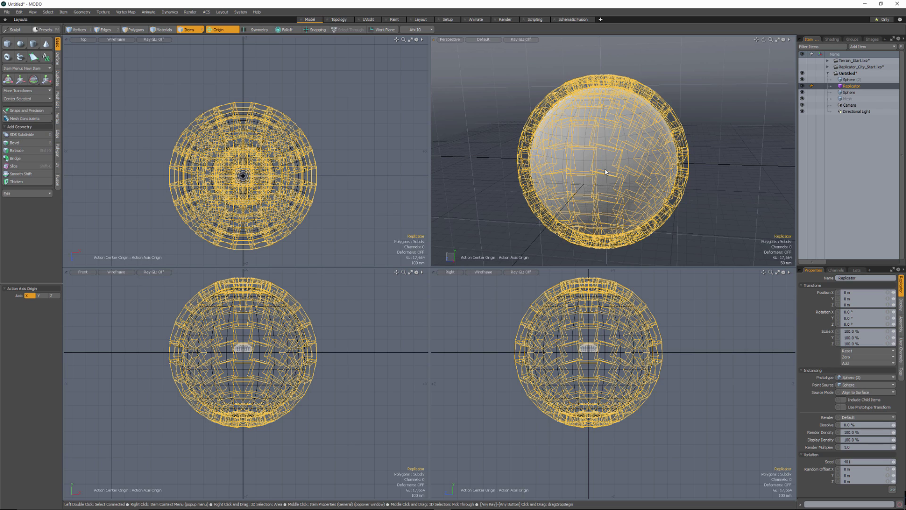
{"action": "left_click_drag", "start_coordinate": [605, 169], "coordinate": [607, 147], "text": "alt"}
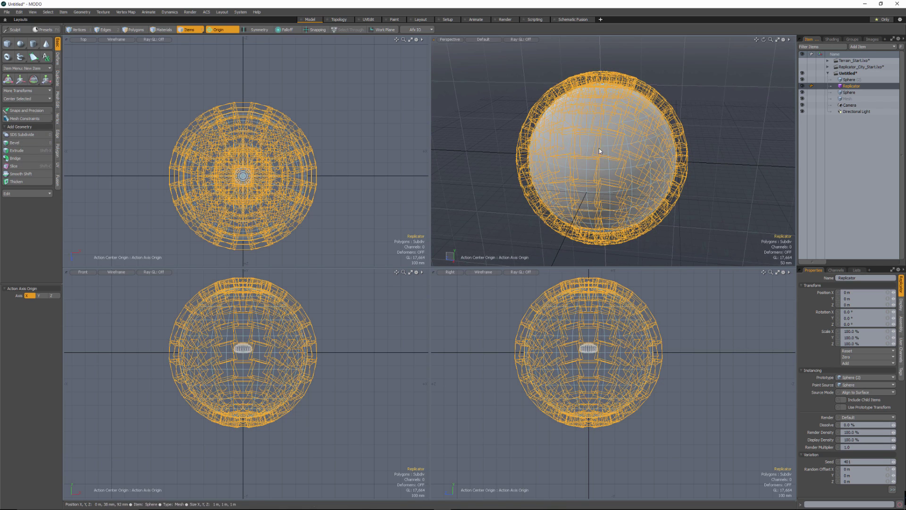
{"action": "mouse_move", "coordinate": [602, 147]}
{"action": "left_mouse_down", "text": "alt"}
{"action": "mouse_move", "coordinate": [626, 154]}
{"action": "mouse_move", "coordinate": [612, 148]}
{"action": "left_mouse_up", "text": "alt"}
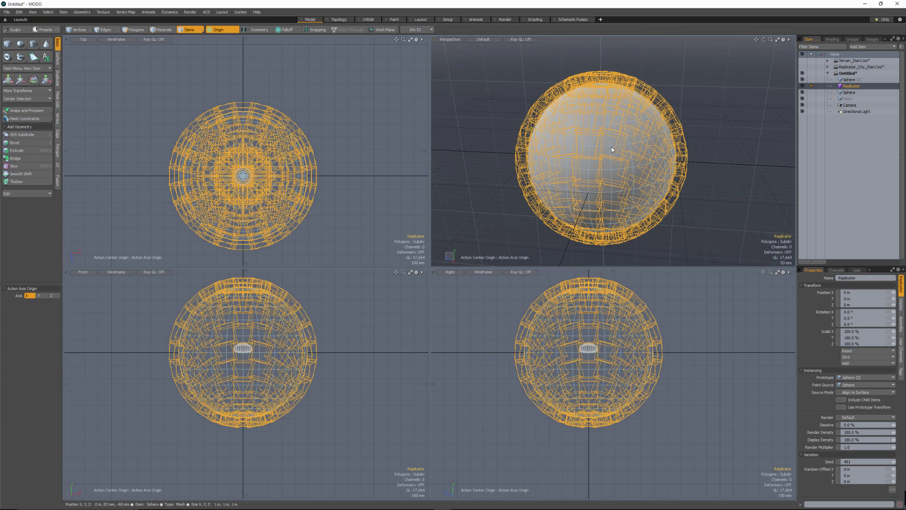
{"action": "scroll", "coordinate": [613, 149], "scroll_direction": "up", "scroll_amount": 3}
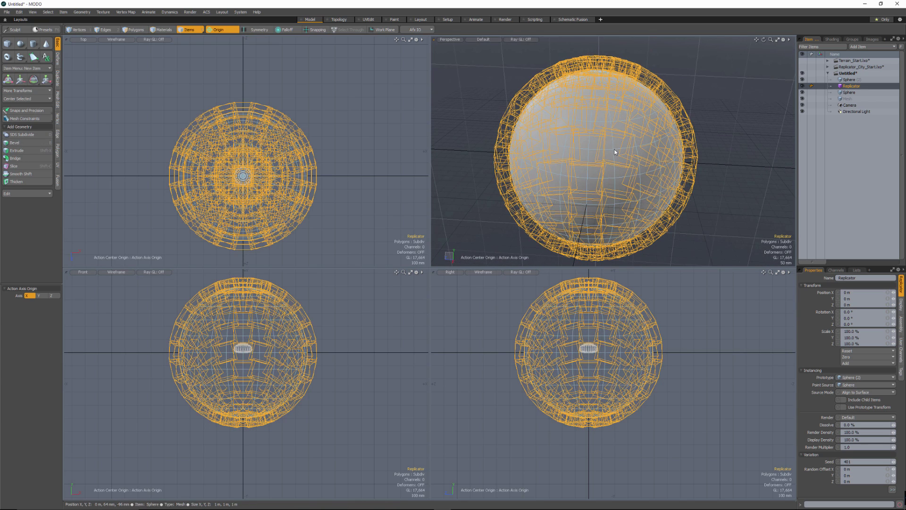
{"action": "left_click_drag", "start_coordinate": [614, 151], "coordinate": [585, 151], "text": "alt"}
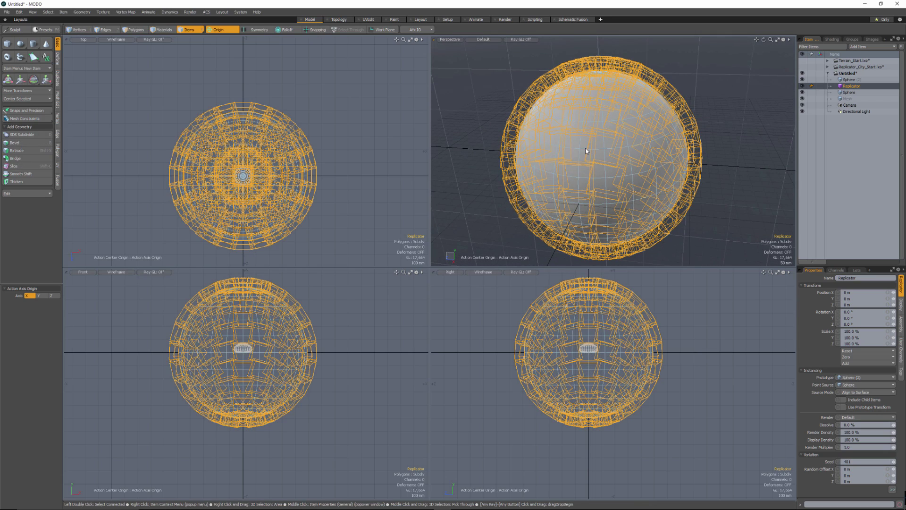
{"action": "left_click_drag", "start_coordinate": [581, 148], "coordinate": [548, 164], "text": "alt"}
{"action": "left_click_drag", "start_coordinate": [491, 229], "coordinate": [622, 139], "text": "alt"}
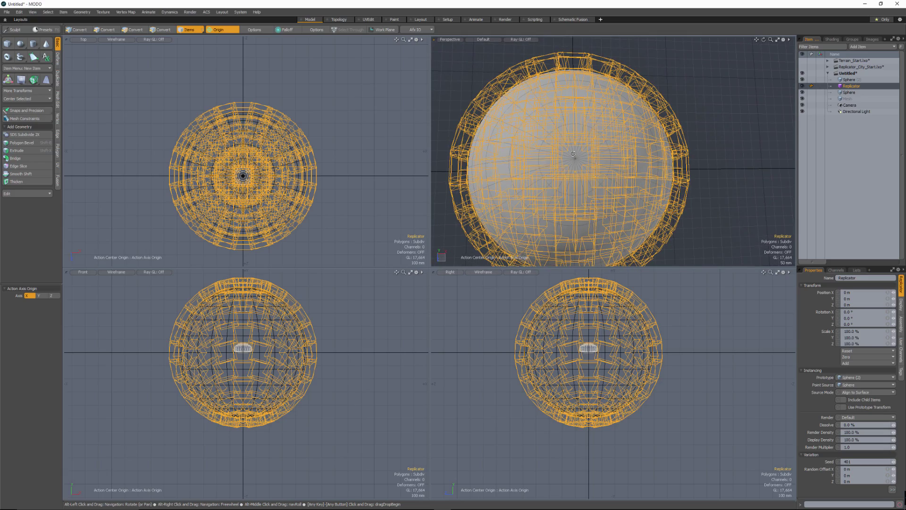
{"action": "left_click_drag", "start_coordinate": [572, 153], "coordinate": [612, 136], "text": "alt"}
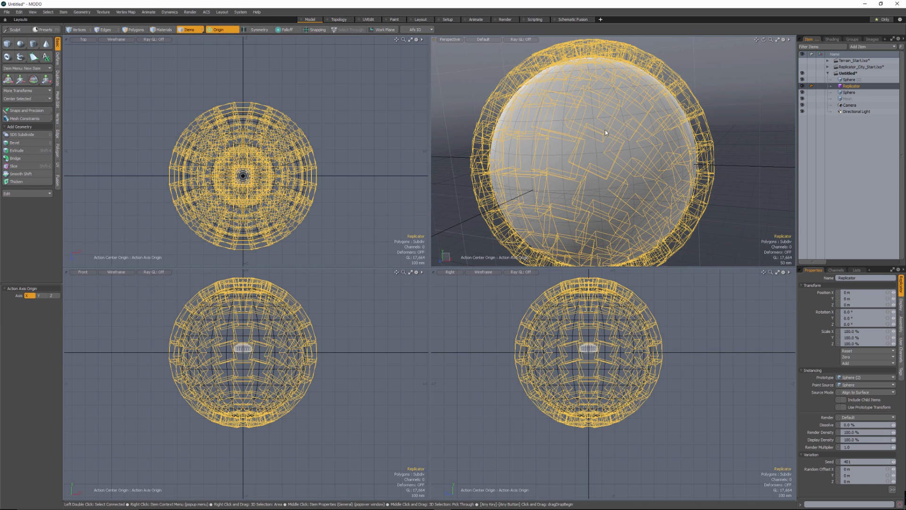
{"action": "left_click_drag", "start_coordinate": [605, 132], "coordinate": [643, 202], "text": "alt"}
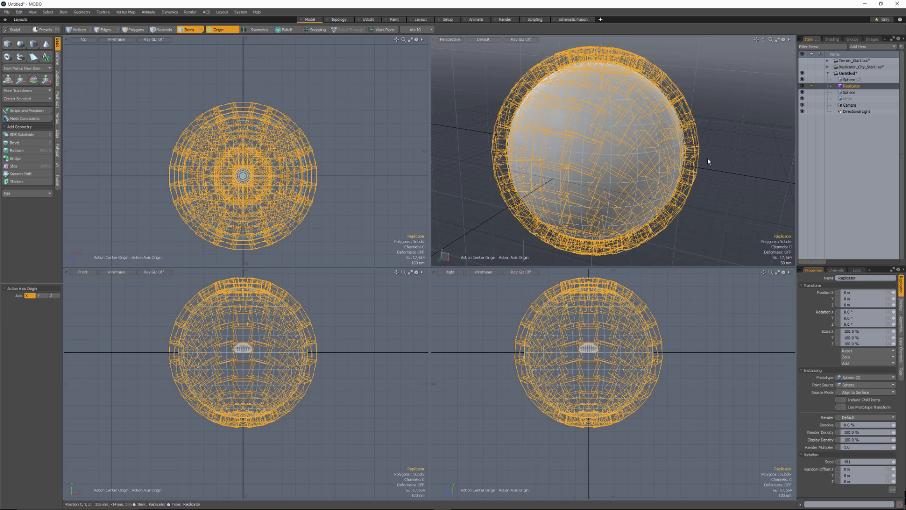
Set the perspective viewport's Replicators display option to All and inspect the domes on the sphere.
{"action": "key", "text": "o"}
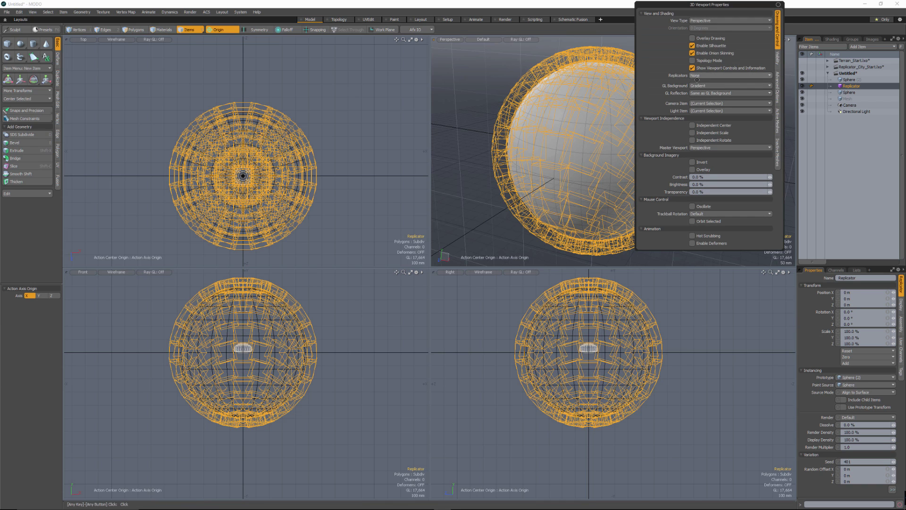
{"action": "left_click", "coordinate": [697, 75]}
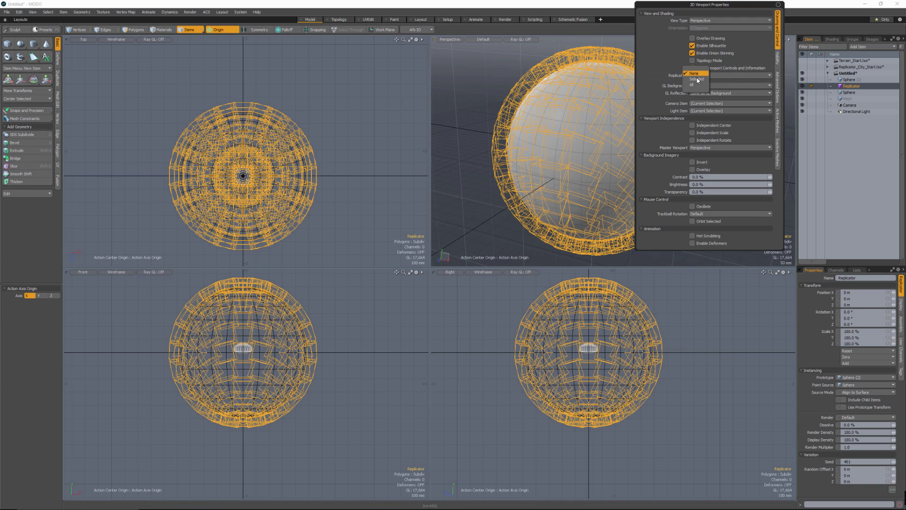
{"action": "left_click", "coordinate": [694, 85]}
{"action": "left_click_drag", "start_coordinate": [555, 126], "coordinate": [618, 168], "text": "alt"}
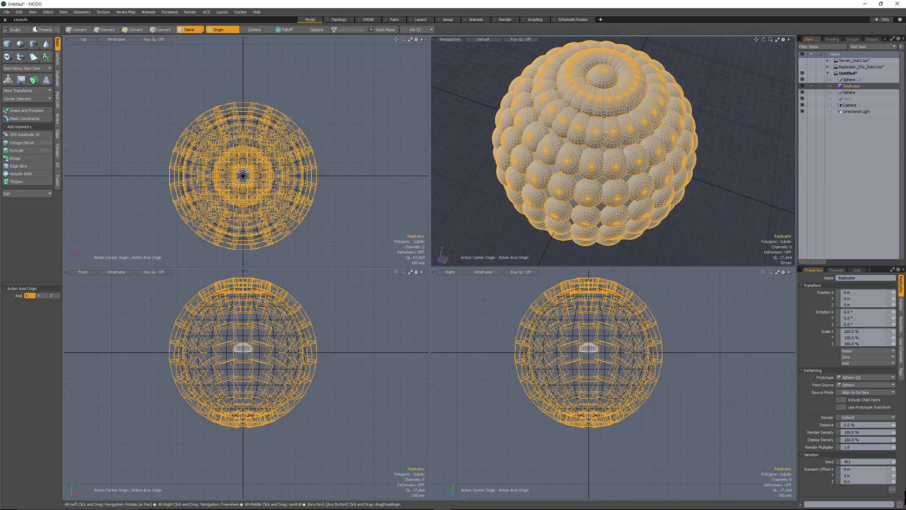
{"action": "left_click_drag", "start_coordinate": [658, 100], "coordinate": [613, 174], "text": "alt"}
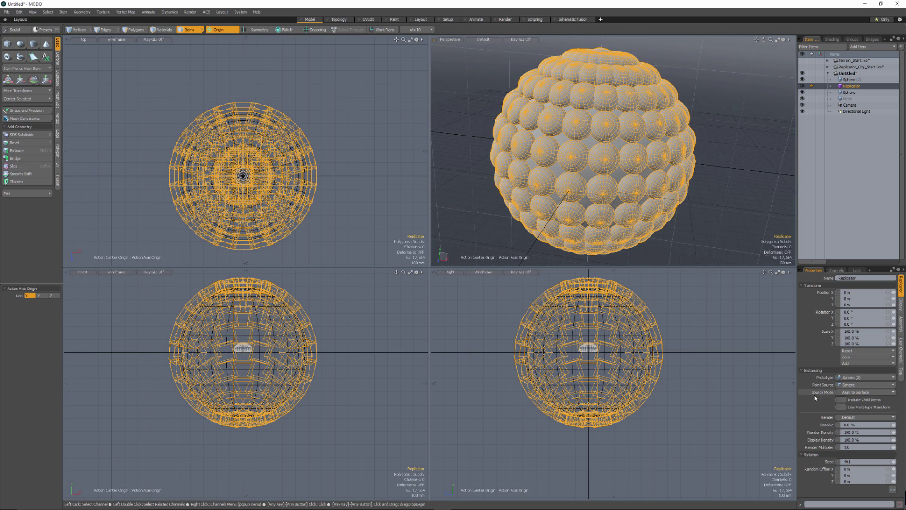
Set the replicator's source mode to Point Data and check the orientation of the domes from several angles.
{"action": "left_click", "coordinate": [865, 392]}
{"action": "left_click", "coordinate": [847, 385]}
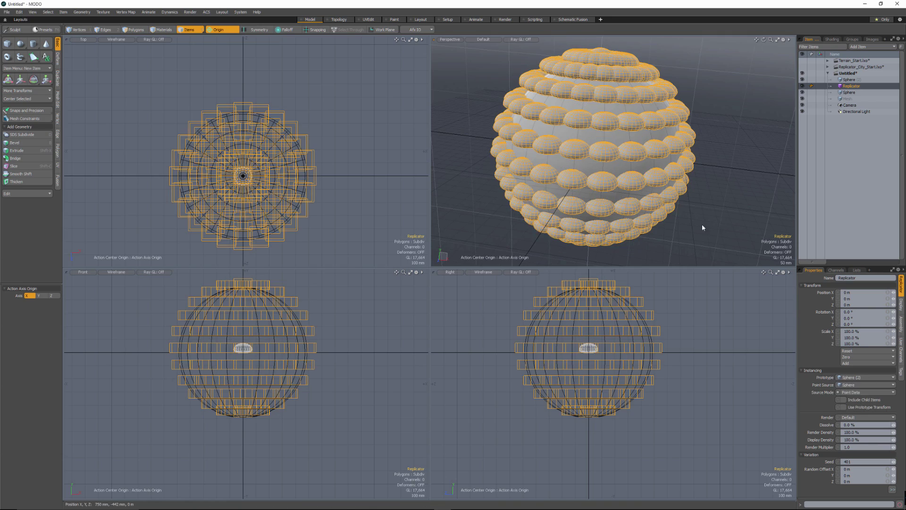
{"action": "left_click_drag", "start_coordinate": [626, 164], "coordinate": [598, 139], "text": "alt"}
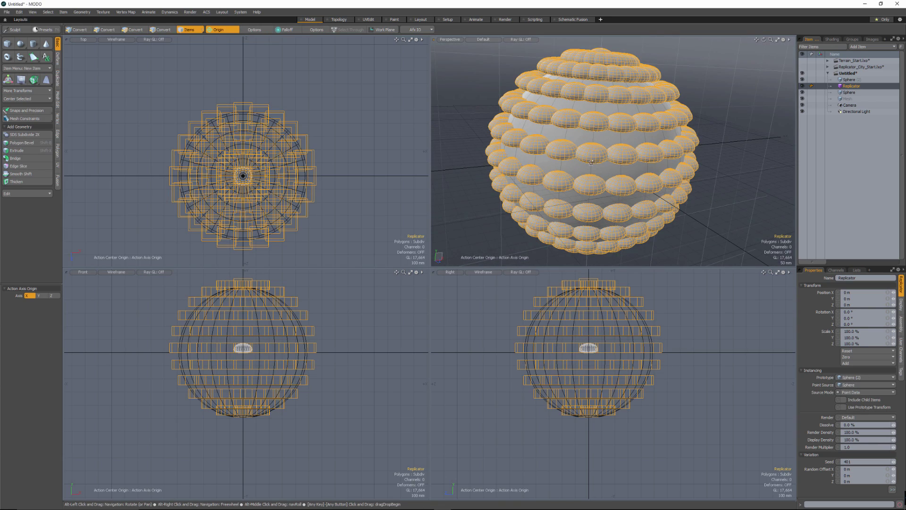
{"action": "left_click_drag", "start_coordinate": [578, 259], "coordinate": [561, 109], "text": "alt"}
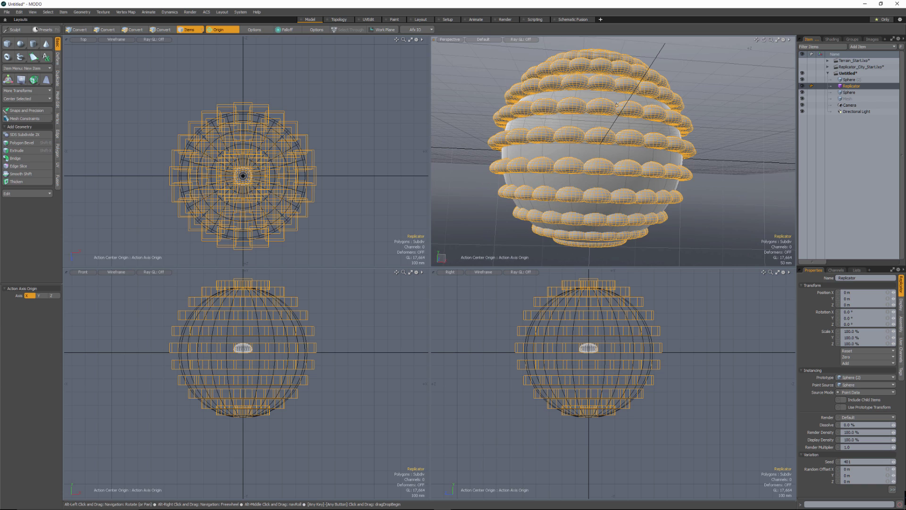
{"action": "left_click_drag", "start_coordinate": [616, 105], "coordinate": [596, 155], "text": "alt"}
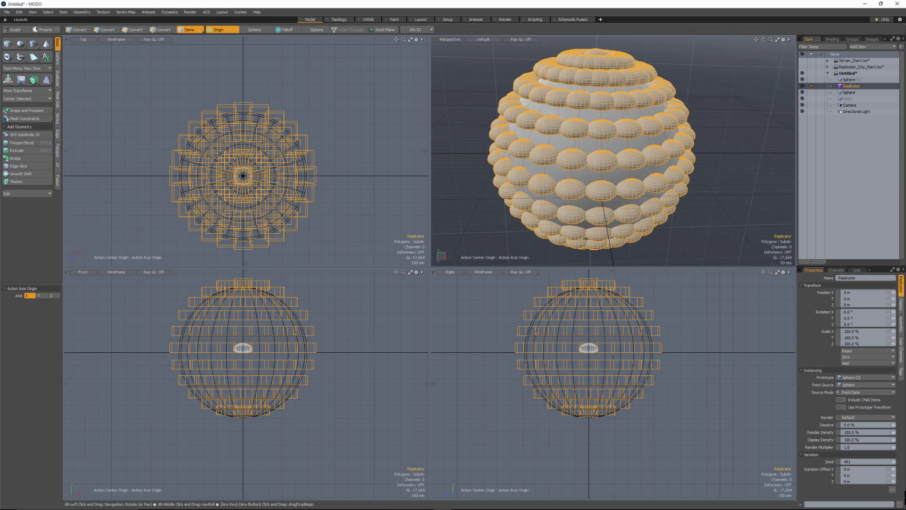
{"action": "left_click_drag", "start_coordinate": [548, 168], "coordinate": [585, 140], "text": "alt"}
{"action": "mouse_move", "coordinate": [585, 140]}
{"action": "left_mouse_down", "text": "alt"}
{"action": "mouse_move", "coordinate": [591, 129]}
{"action": "mouse_move", "coordinate": [610, 146]}
{"action": "mouse_move", "coordinate": [602, 130]}
{"action": "mouse_move", "coordinate": [597, 144]}
{"action": "mouse_move", "coordinate": [603, 151]}
{"action": "mouse_move", "coordinate": [594, 126]}
{"action": "left_mouse_up", "text": "alt"}
Switch the replicator's source mode to Use Polygons and check the placement of the domes.
{"action": "left_click", "coordinate": [864, 392]}
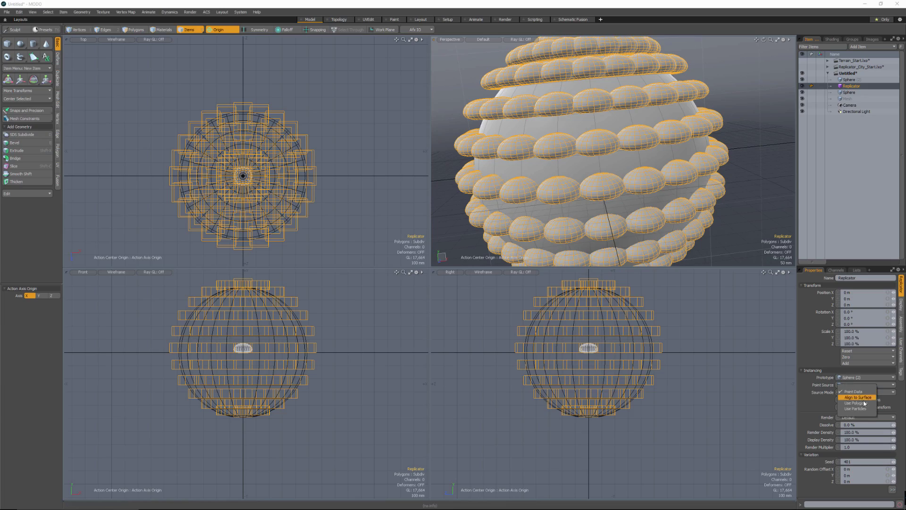
{"action": "left_click", "coordinate": [851, 399]}
{"action": "left_click_drag", "start_coordinate": [666, 155], "coordinate": [578, 141], "text": "alt"}
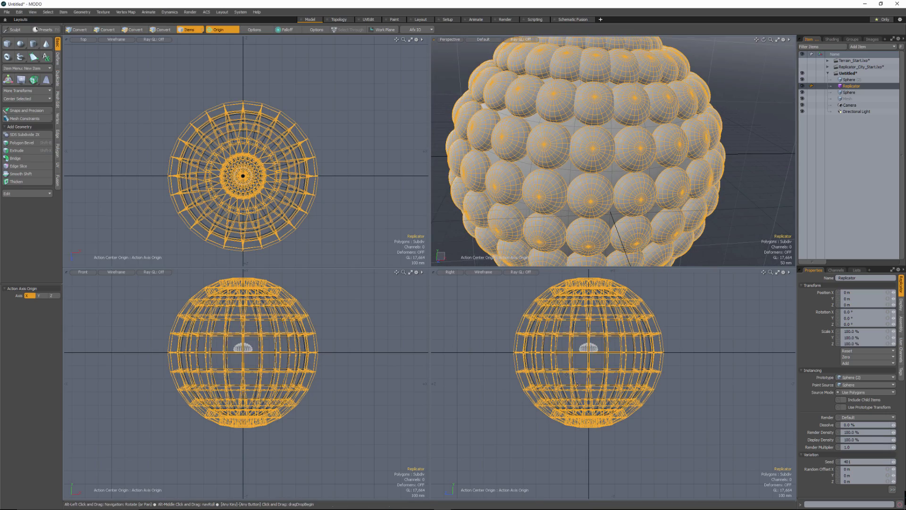
{"action": "left_click_drag", "start_coordinate": [578, 384], "coordinate": [578, 404], "text": "alt"}
{"action": "left_click_drag", "start_coordinate": [203, 145], "coordinate": [212, 147], "text": "alt"}
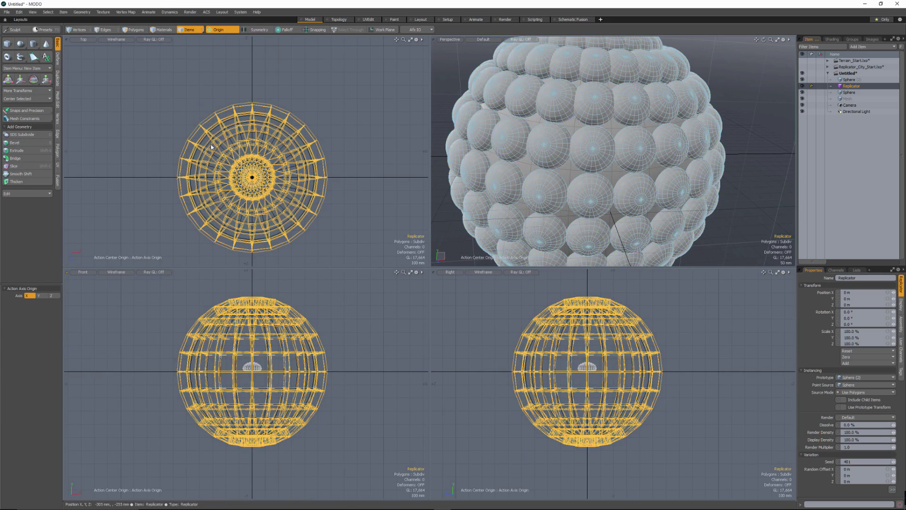
Set the perspective viewport's Replicators display back to None and inspect the bounding boxes of the polygon-based replicas.
{"action": "key", "text": "o"}
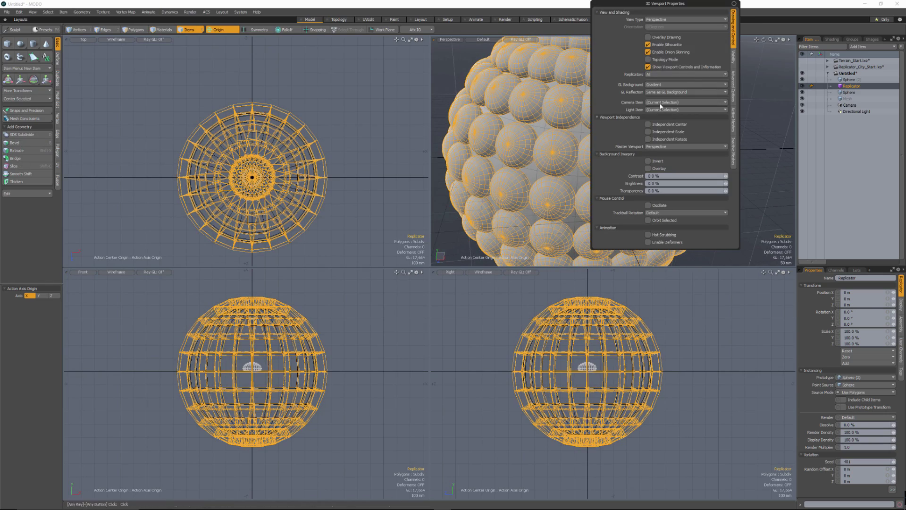
{"action": "left_click", "coordinate": [656, 73]}
{"action": "left_click_drag", "start_coordinate": [567, 126], "coordinate": [576, 186], "text": "alt"}
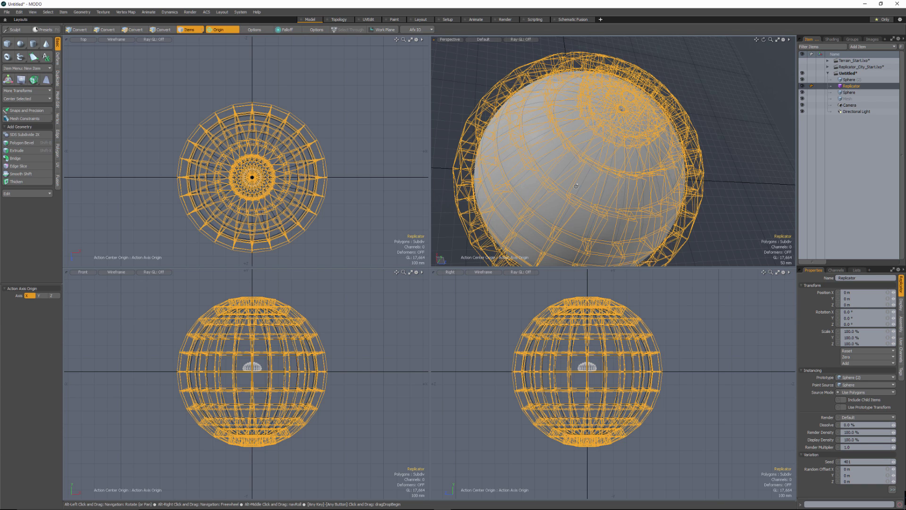
{"action": "left_click_drag", "start_coordinate": [577, 185], "coordinate": [529, 154], "text": "alt"}
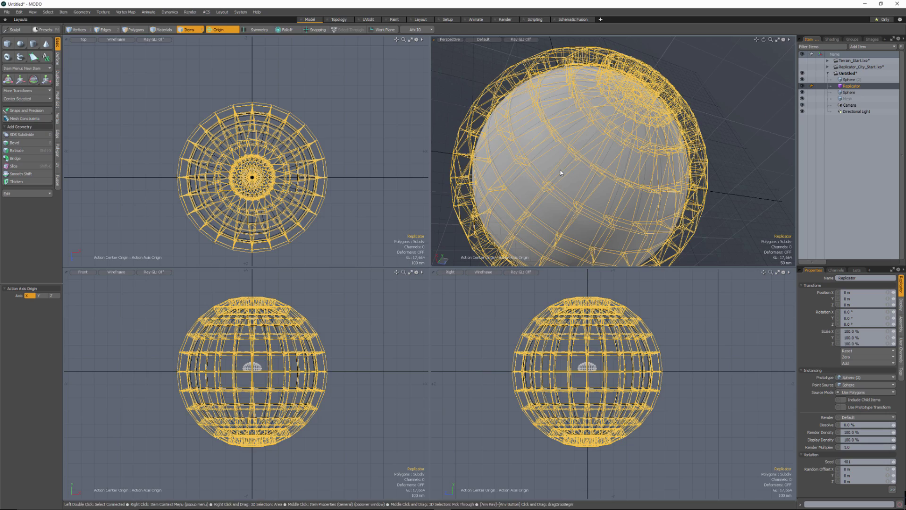
{"action": "mouse_move", "coordinate": [561, 171]}
{"action": "left_mouse_down", "text": "alt"}
{"action": "mouse_move", "coordinate": [572, 169]}
{"action": "mouse_move", "coordinate": [552, 181]}
{"action": "left_mouse_up", "text": "alt"}
{"action": "left_click_drag", "start_coordinate": [630, 179], "coordinate": [587, 150], "text": "alt"}
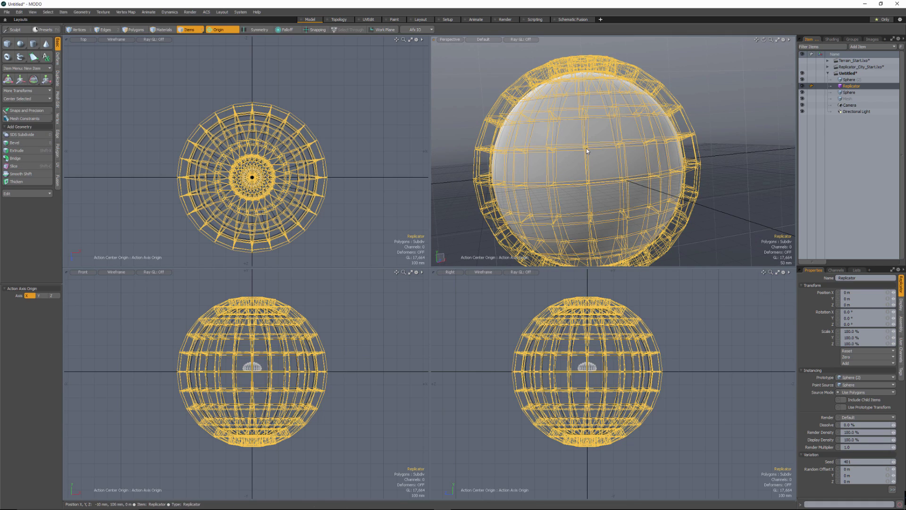
{"action": "left_click_drag", "start_coordinate": [573, 152], "coordinate": [610, 193], "text": "alt"}
Switch the replicator's source mode to Align to Surface.
{"action": "left_click", "coordinate": [866, 392]}
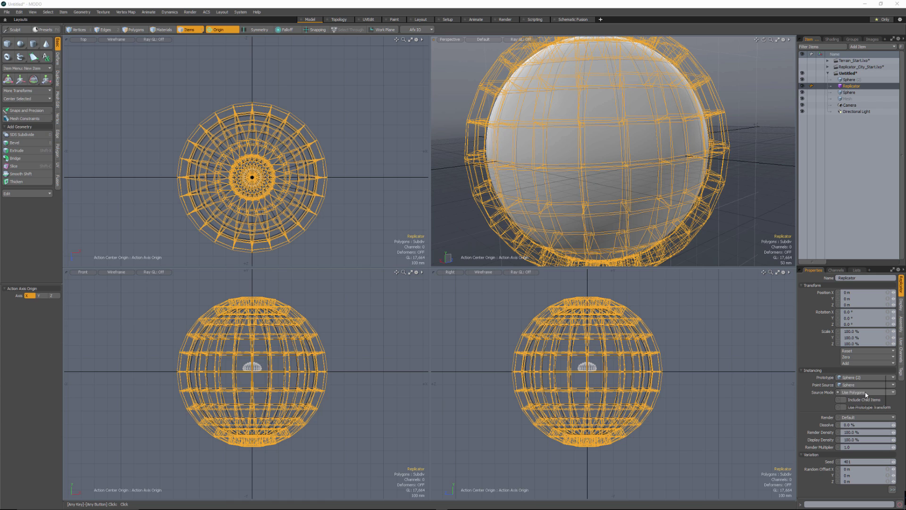
{"action": "left_click", "coordinate": [870, 389]}
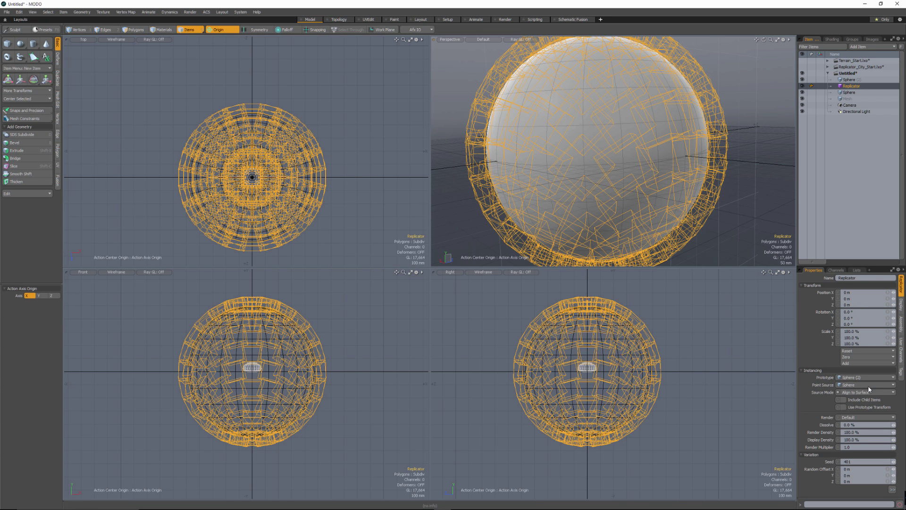
Try the Use Particles source mode on the replicator and return it to Align to Surface.
{"action": "left_click", "coordinate": [870, 392]}
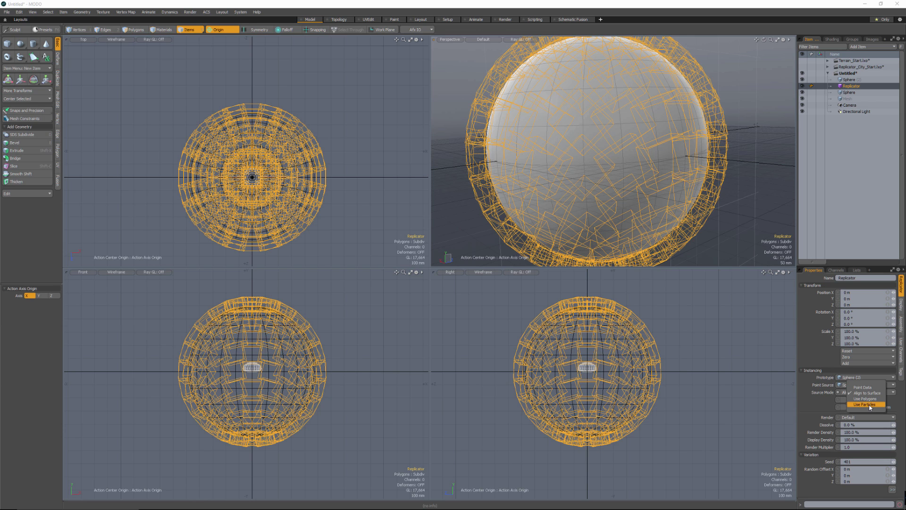
{"action": "left_click", "coordinate": [870, 404]}
{"action": "left_click_drag", "start_coordinate": [608, 163], "coordinate": [617, 169], "text": "alt"}
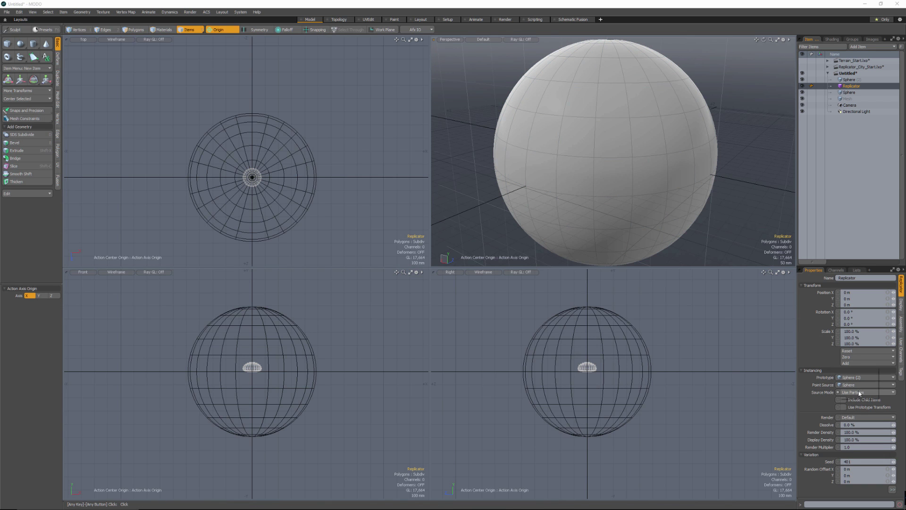
{"action": "left_click", "coordinate": [880, 392]}
{"action": "left_click", "coordinate": [859, 379]}
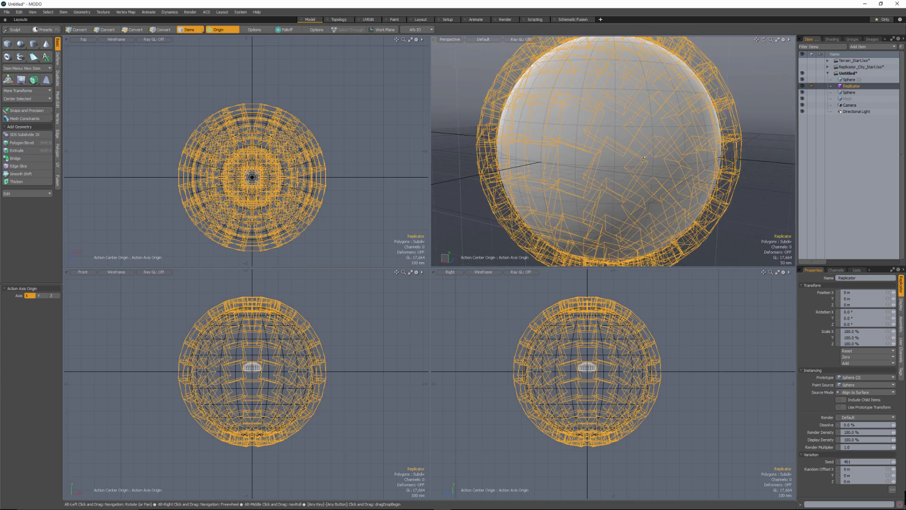
Set the perspective viewport's Replicators display to All and inspect how the surface-aligned domes are oriented around the sphere.
{"action": "key", "text": "o"}
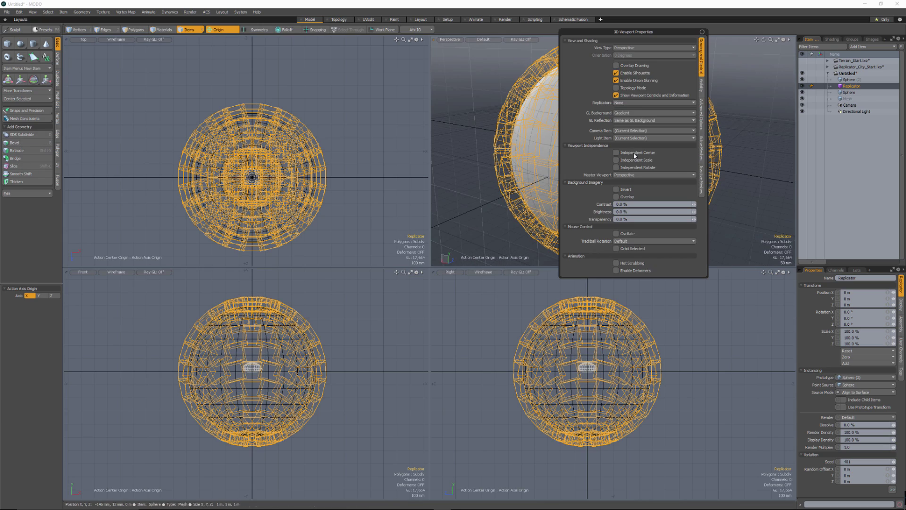
{"action": "left_click", "coordinate": [628, 103]}
{"action": "left_click", "coordinate": [627, 106]}
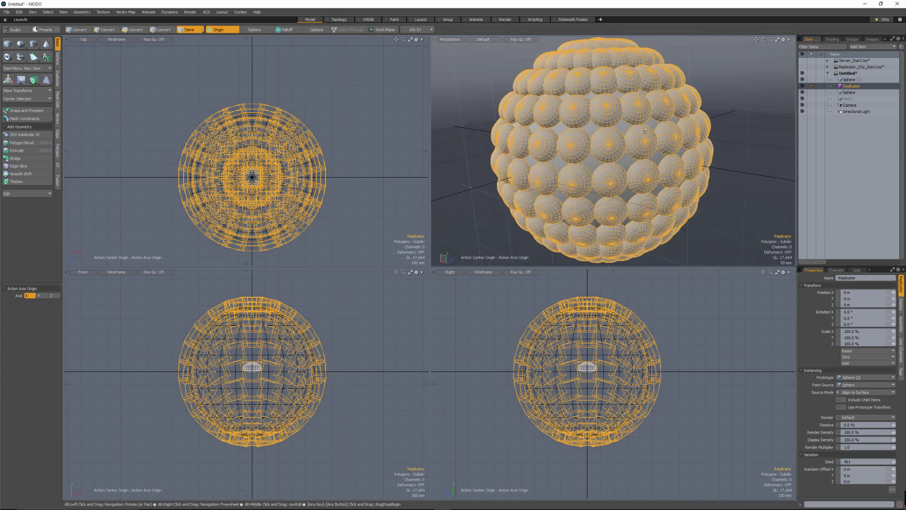
{"action": "left_click_drag", "start_coordinate": [656, 154], "coordinate": [600, 185], "text": "alt"}
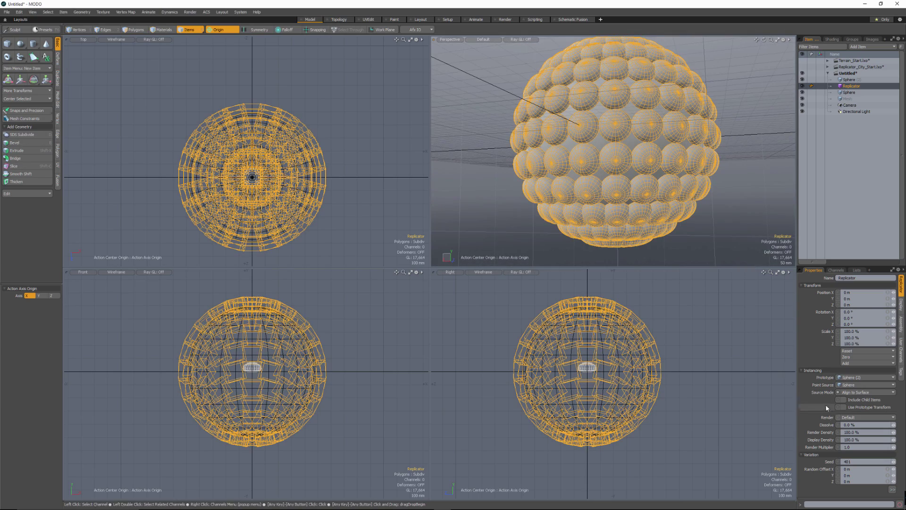
{"action": "left_click_drag", "start_coordinate": [609, 156], "coordinate": [565, 196], "text": "alt"}
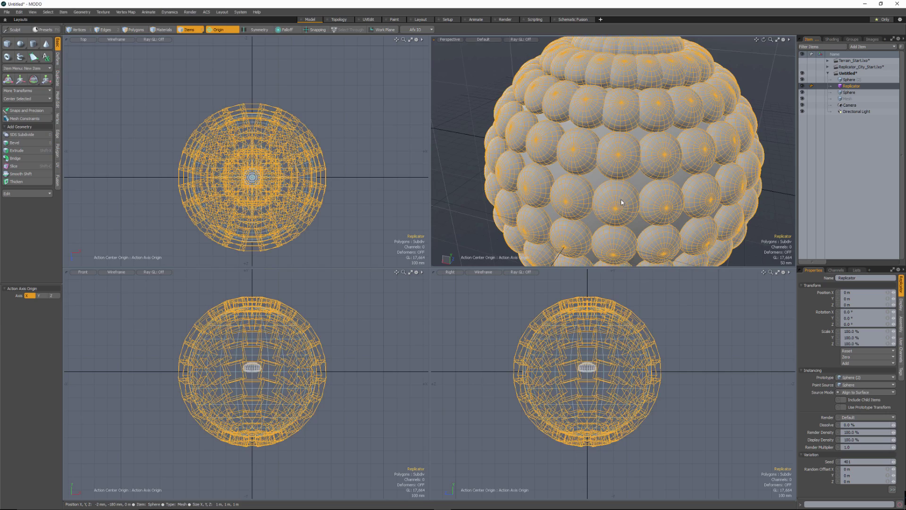
{"action": "left_click_drag", "start_coordinate": [621, 201], "coordinate": [647, 200], "text": "alt"}
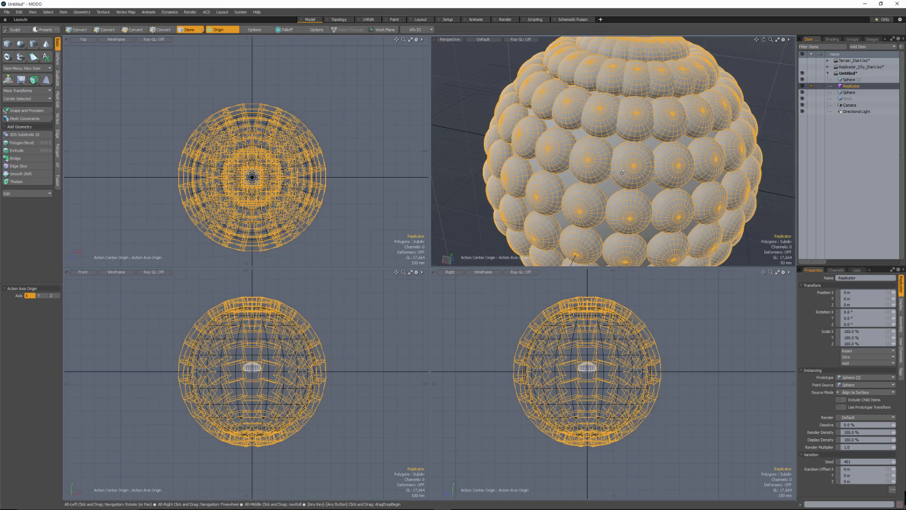
{"action": "left_click_drag", "start_coordinate": [622, 173], "coordinate": [603, 196], "text": "alt"}
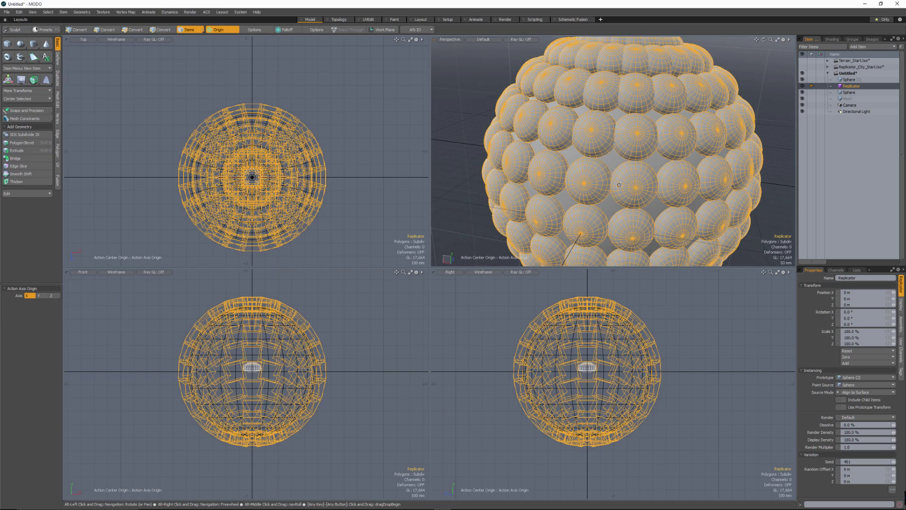
{"action": "left_click_drag", "start_coordinate": [623, 155], "coordinate": [602, 217], "text": "alt"}
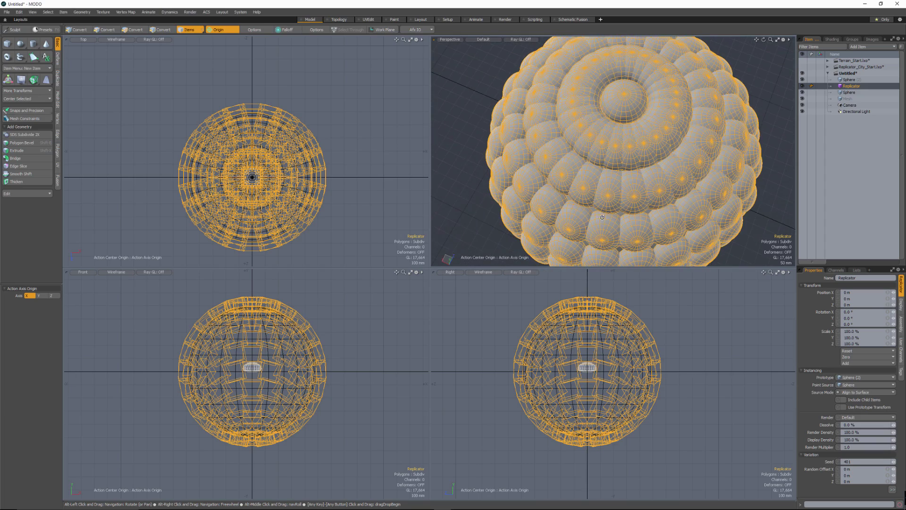
{"action": "left_click_drag", "start_coordinate": [630, 114], "coordinate": [606, 104], "text": "alt"}
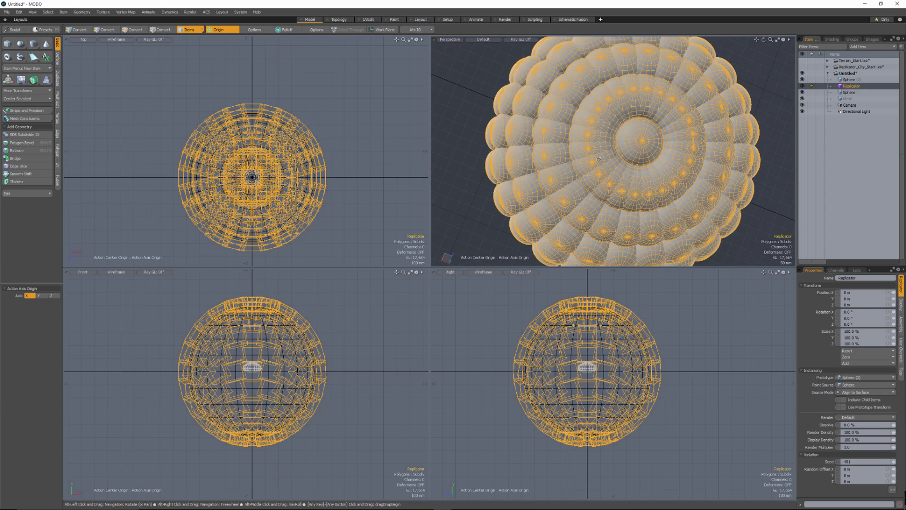
{"action": "left_click_drag", "start_coordinate": [598, 159], "coordinate": [538, 70], "text": "alt"}
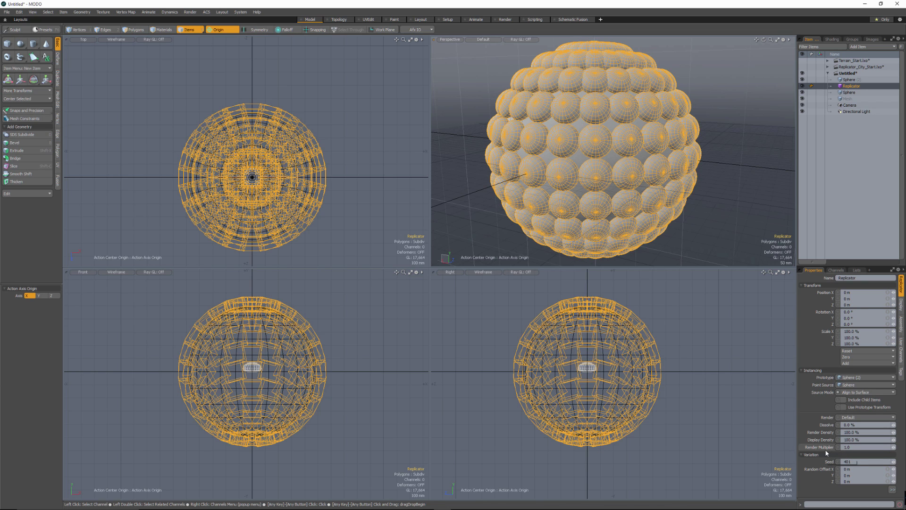
Scale all polygons of the prototype dome mesh, Sphere (2), uniformly to 62%.
{"action": "left_click", "coordinate": [849, 79]}
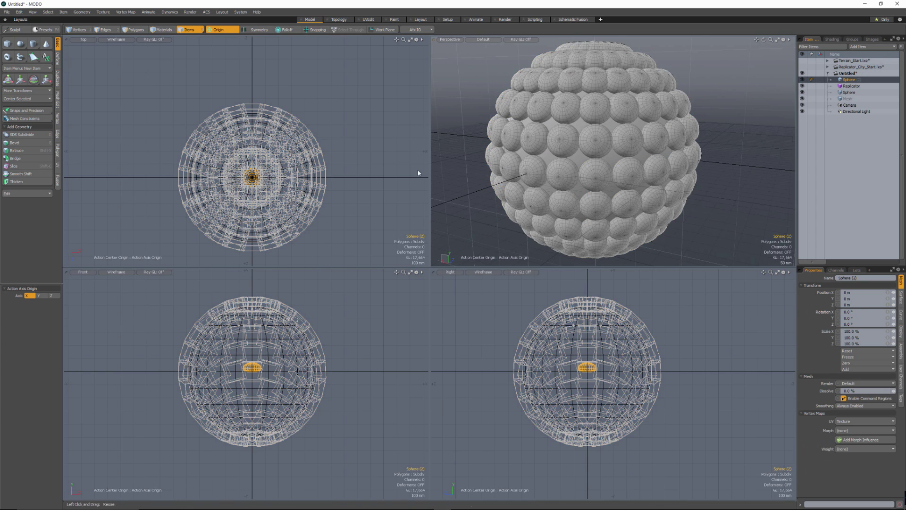
{"action": "left_click", "coordinate": [136, 30]}
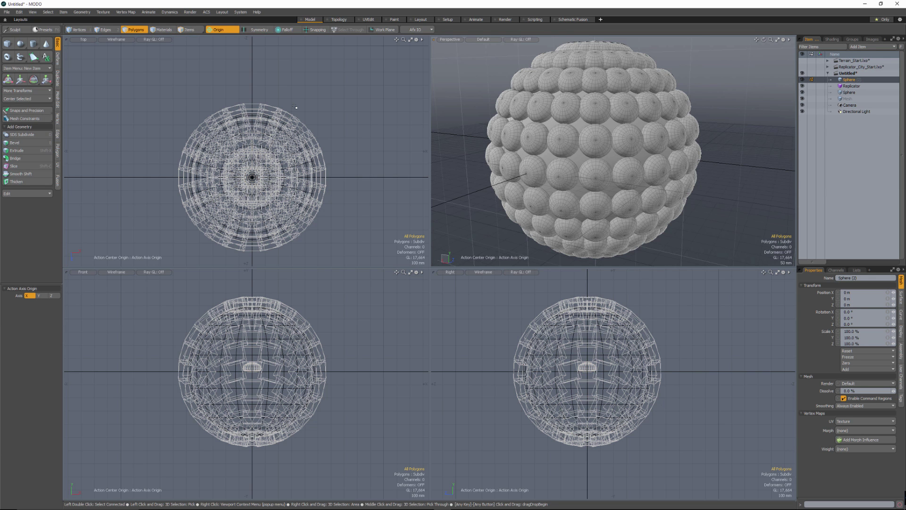
{"action": "key", "text": "r"}
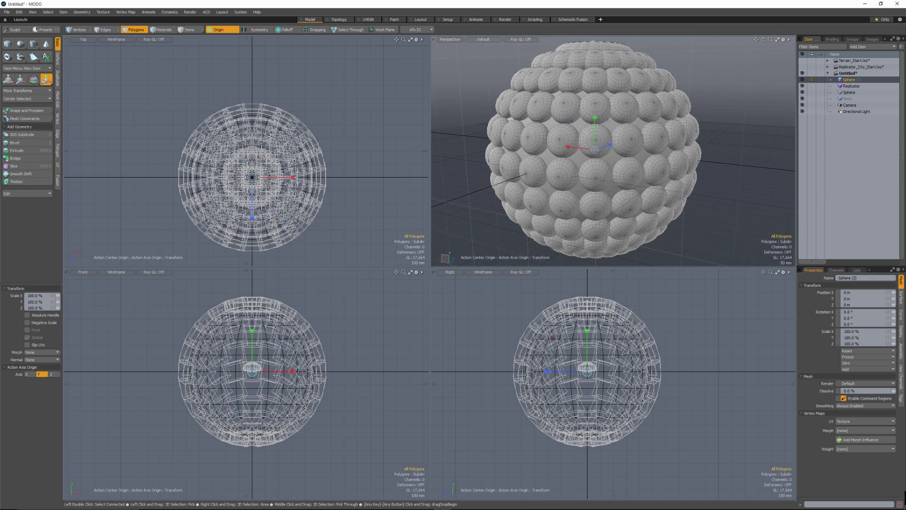
{"action": "left_click_drag", "start_coordinate": [590, 377], "coordinate": [699, 87]}
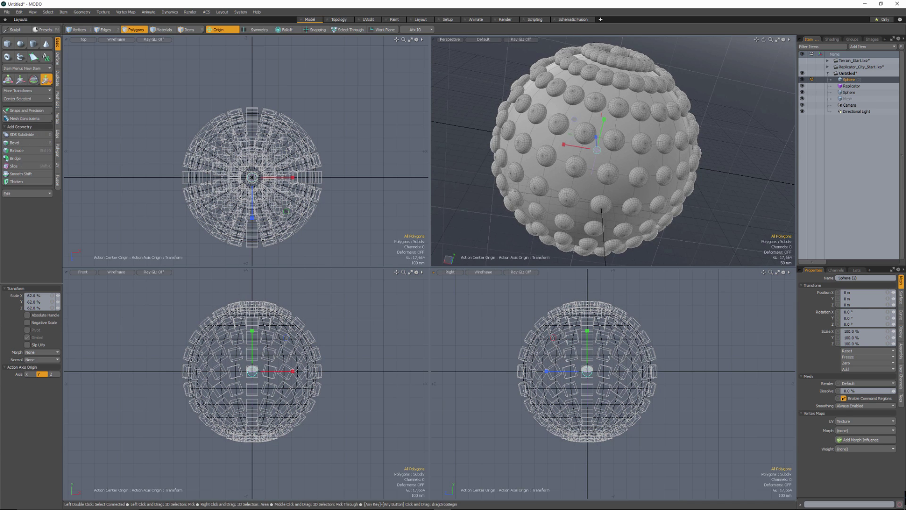
{"action": "left_click_drag", "start_coordinate": [661, 139], "coordinate": [654, 118], "text": "alt"}
{"action": "key", "text": "space"}
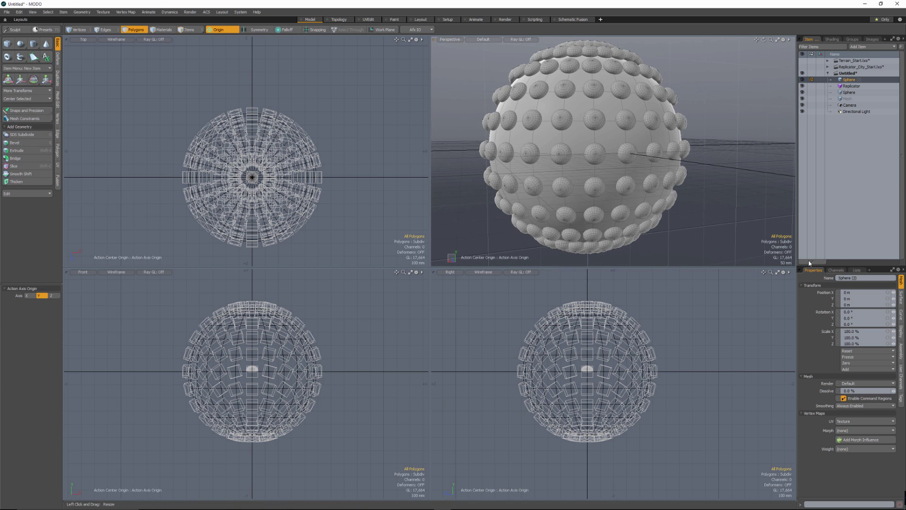
Select the replicator and review its Source Mode and Render options, leaving Render at Default.
{"action": "left_click", "coordinate": [850, 86]}
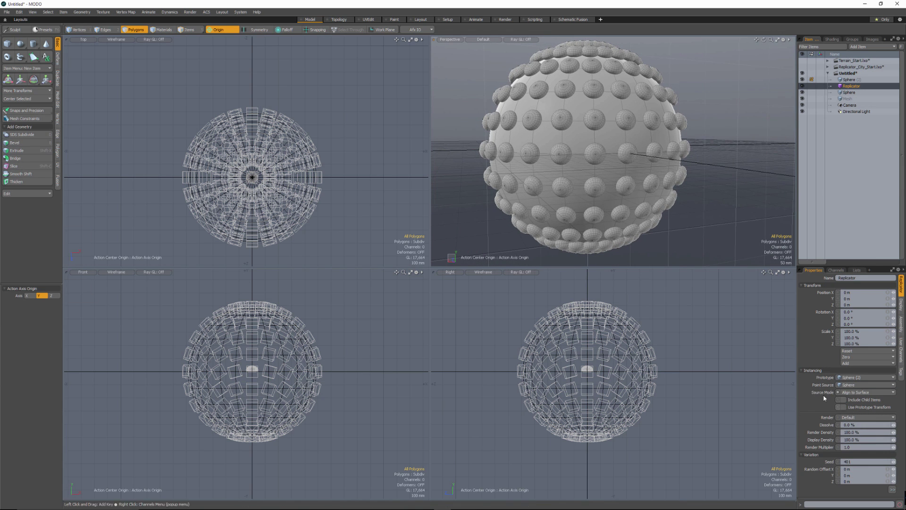
{"action": "left_click_drag", "start_coordinate": [614, 208], "coordinate": [630, 236], "text": "alt"}
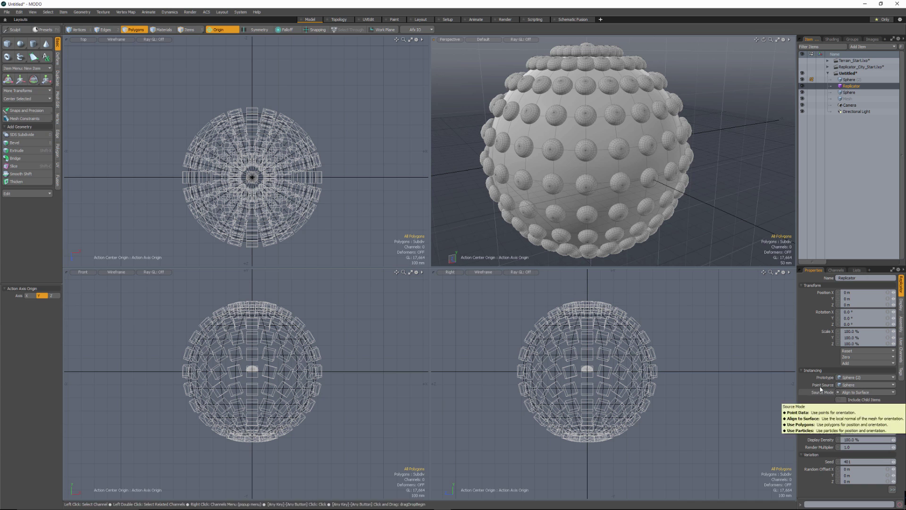
{"action": "left_click_drag", "start_coordinate": [741, 219], "coordinate": [734, 202], "text": "alt"}
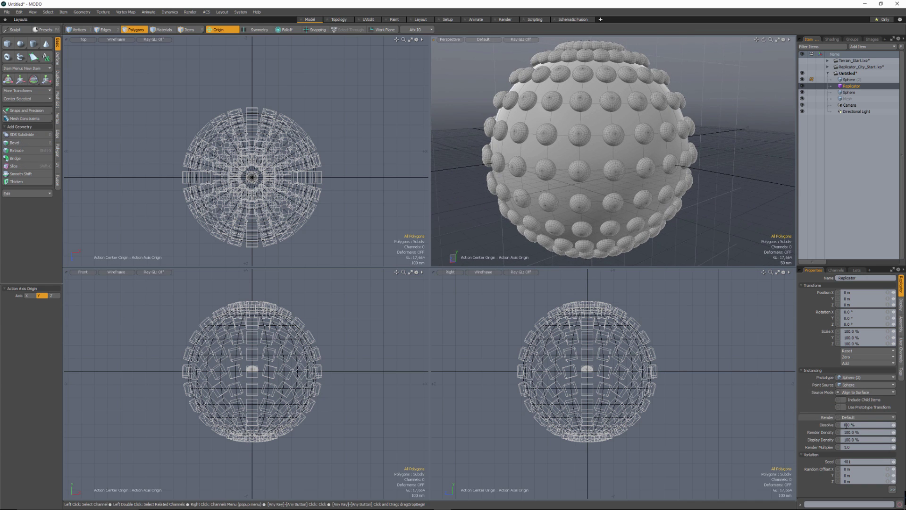
{"action": "left_click", "coordinate": [867, 419]}
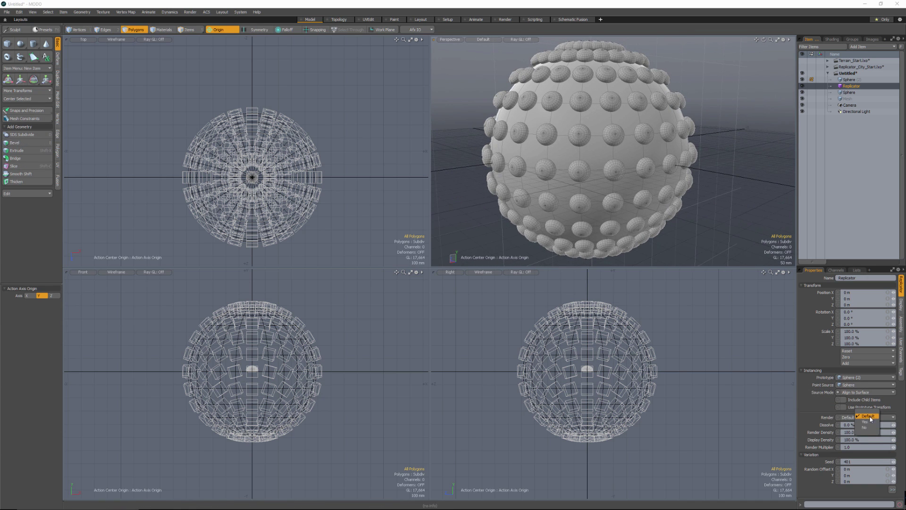
{"action": "left_click", "coordinate": [903, 419]}
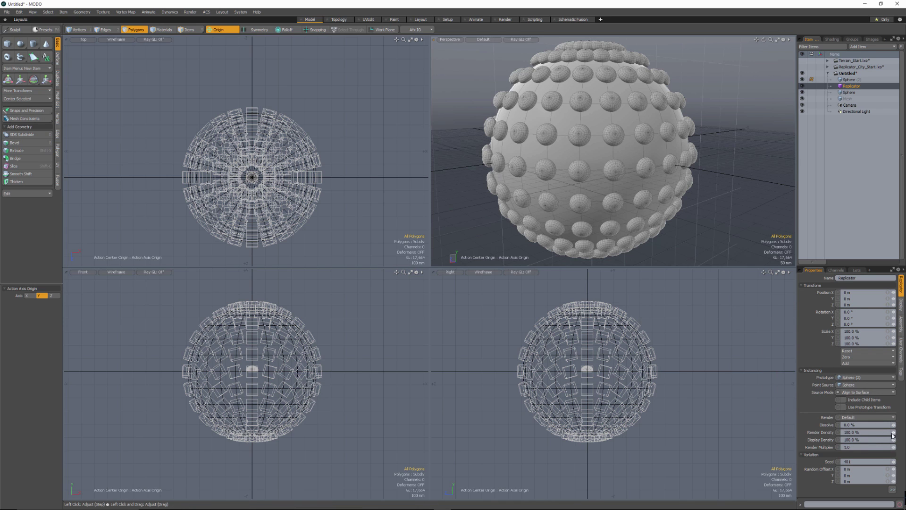
Lower the replicator's Render Density to 50% and check the distribution of the domes.
{"action": "left_click_drag", "start_coordinate": [893, 432], "coordinate": [843, 433]}
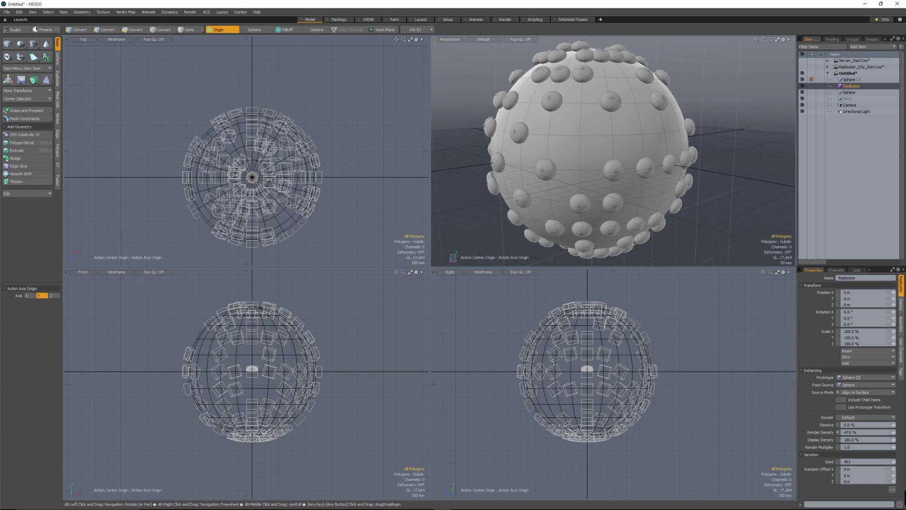
{"action": "left_click_drag", "start_coordinate": [591, 92], "coordinate": [788, 300], "text": "alt"}
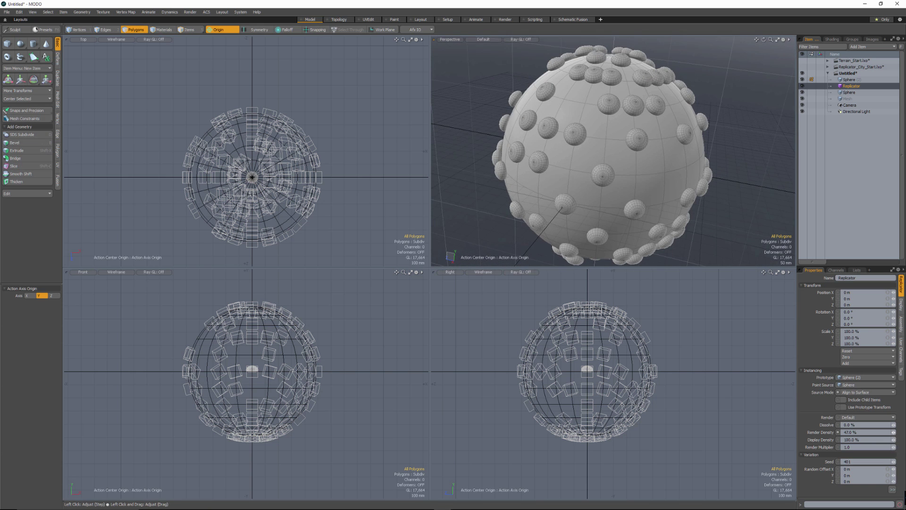
{"action": "left_click_drag", "start_coordinate": [893, 432], "coordinate": [895, 433]}
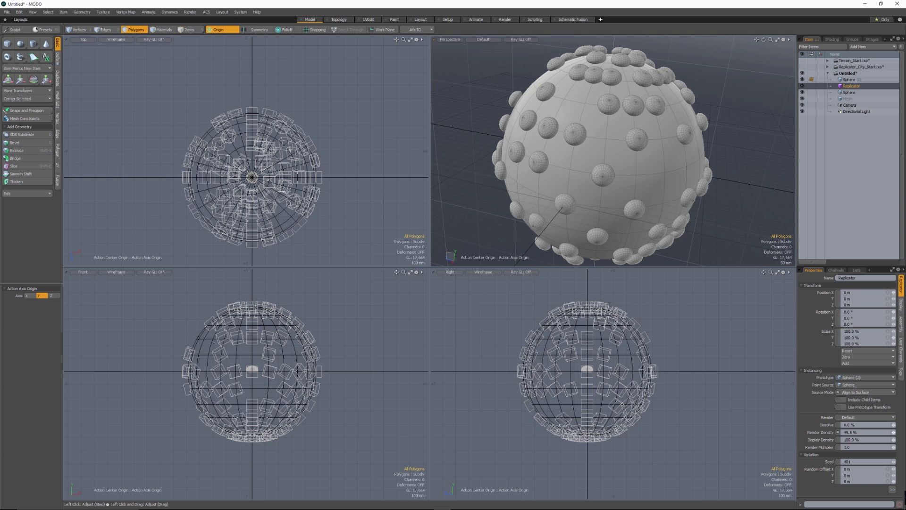
{"action": "left_click_drag", "start_coordinate": [542, 142], "coordinate": [643, 150], "text": "alt"}
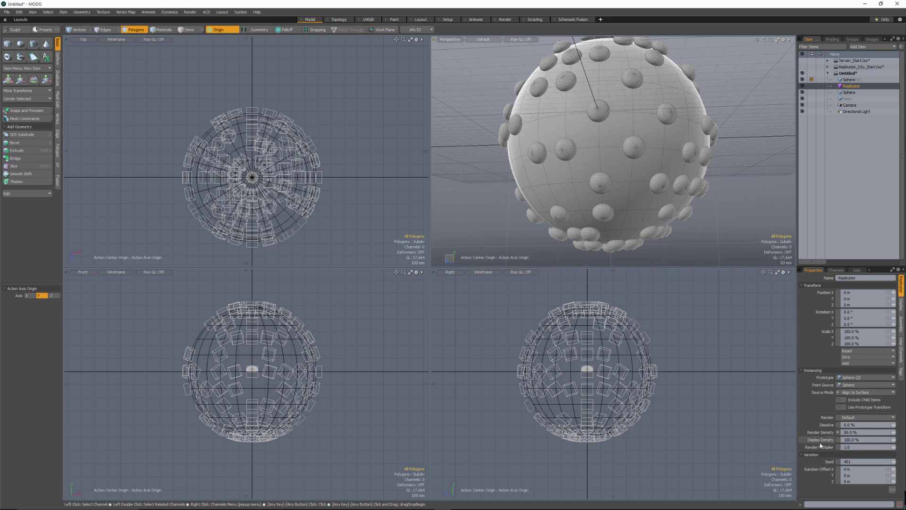
Lower the replicator's Display Density to 50% and inspect the domes in the perspective view.
{"action": "left_click_drag", "start_coordinate": [649, 174], "coordinate": [656, 213], "text": "alt"}
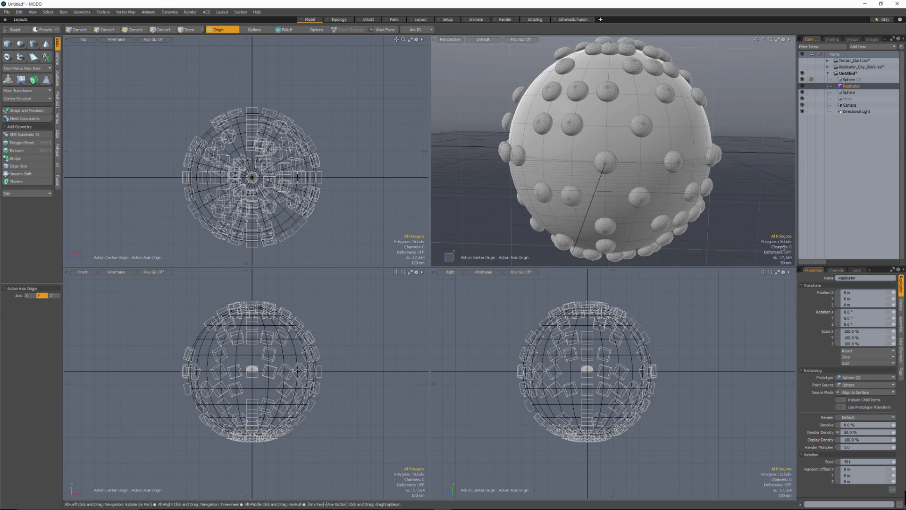
{"action": "left_click_drag", "start_coordinate": [893, 439], "coordinate": [877, 439]}
{"action": "left_click_drag", "start_coordinate": [618, 150], "coordinate": [580, 99], "text": "alt"}
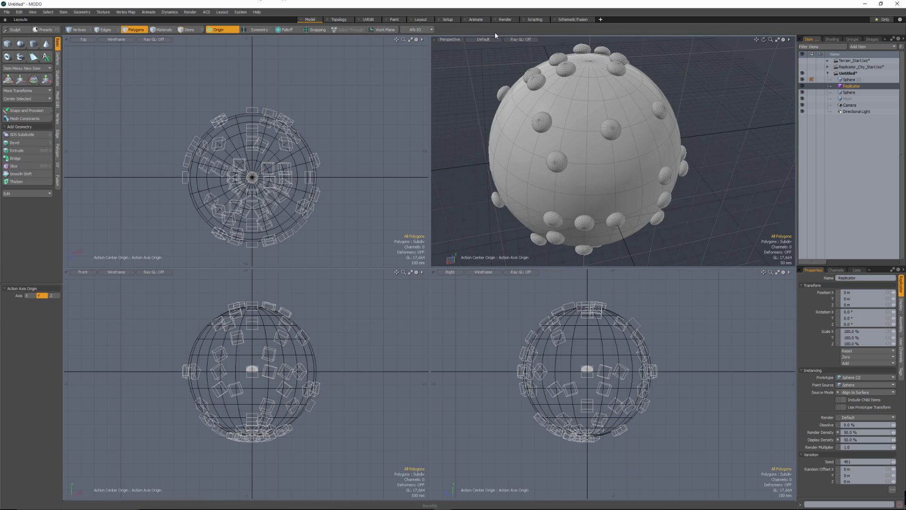
Switch to the Render layout, start the preview render, and frame the sphere to compare rendered and displayed domes.
{"action": "left_click", "coordinate": [504, 19]}
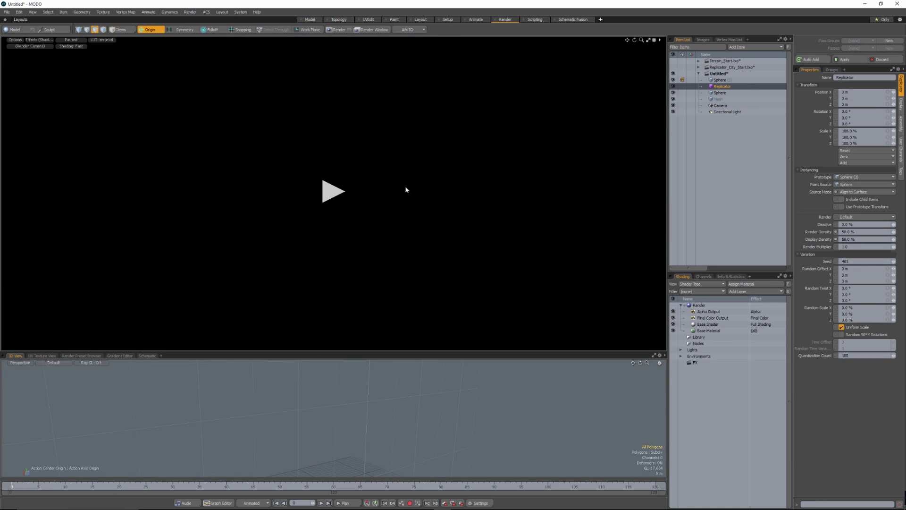
{"action": "left_click", "coordinate": [333, 194]}
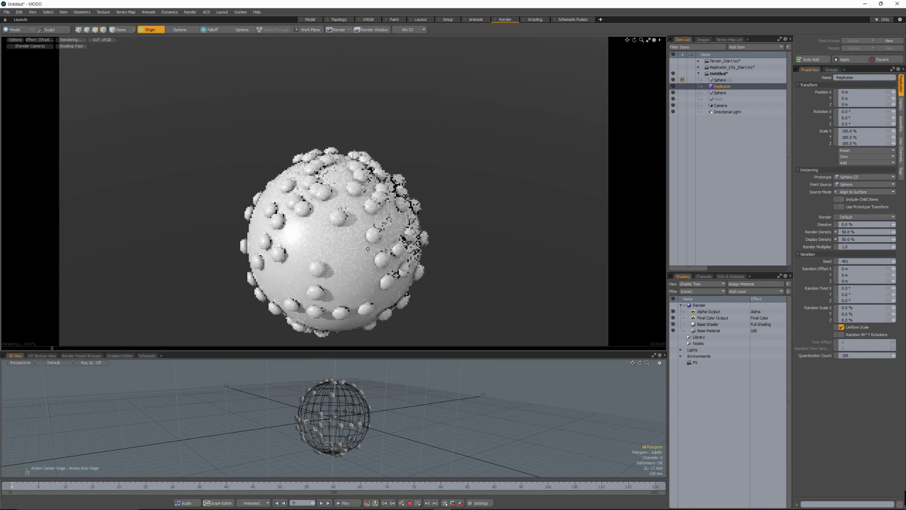
{"action": "left_click_drag", "start_coordinate": [368, 249], "coordinate": [367, 226], "text": "alt"}
{"action": "scroll", "coordinate": [345, 413], "scroll_direction": "up", "scroll_amount": 5}
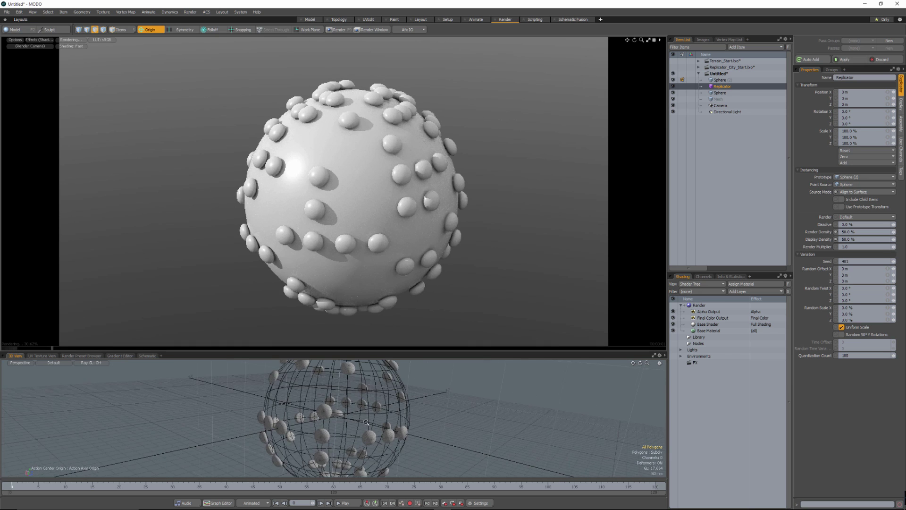
{"action": "scroll", "coordinate": [345, 413], "scroll_direction": "down", "scroll_amount": 3}
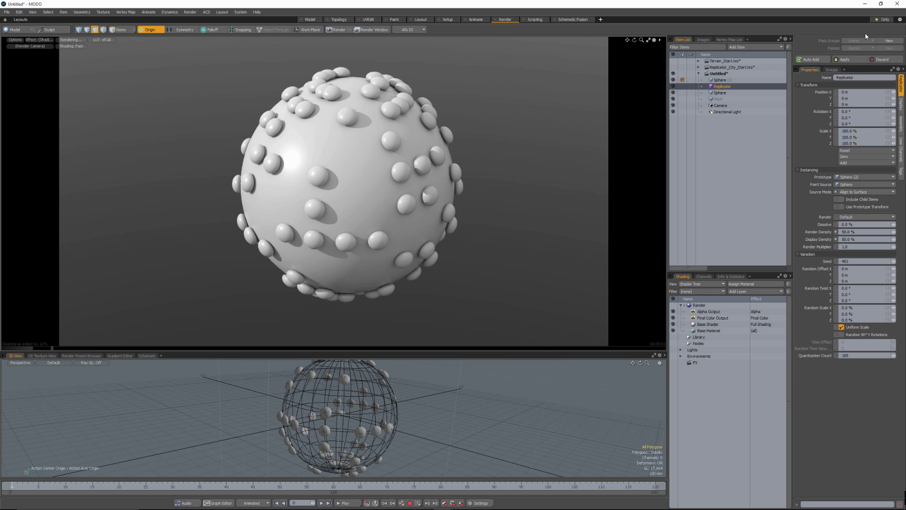
Set the replicator's Display Density back to 100%.
{"action": "left_click_drag", "start_coordinate": [891, 240], "coordinate": [899, 241]}
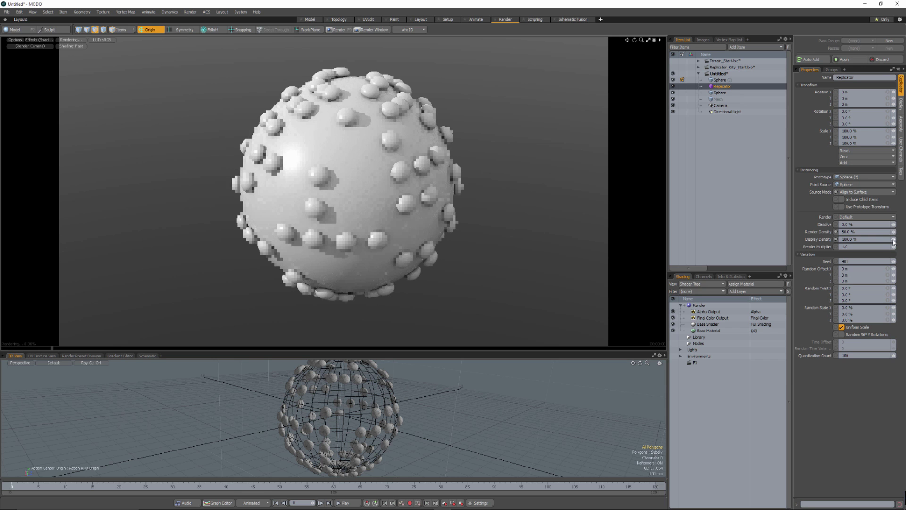
Set the replicator's Render Density back to 100% and check the full set of domes in the preview.
{"action": "left_click", "coordinate": [861, 233]}
{"action": "type", "text": "100"}
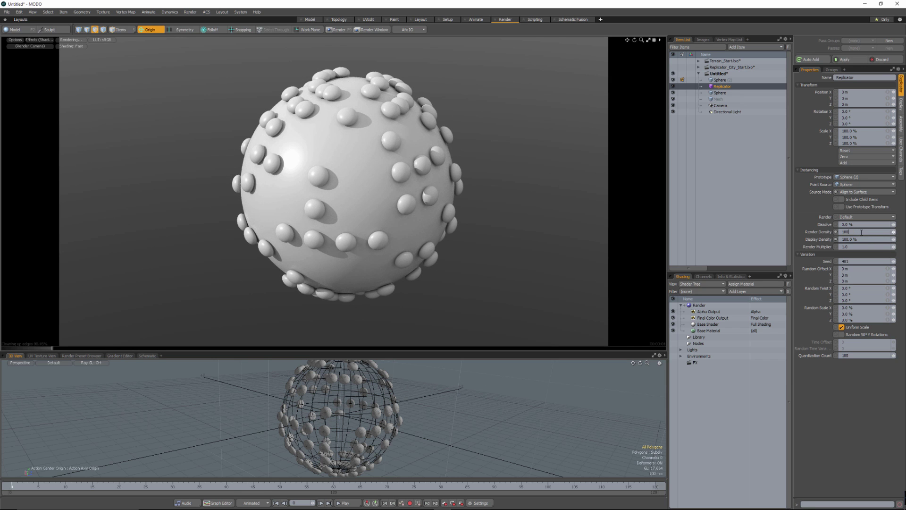
{"action": "key", "text": "Return"}
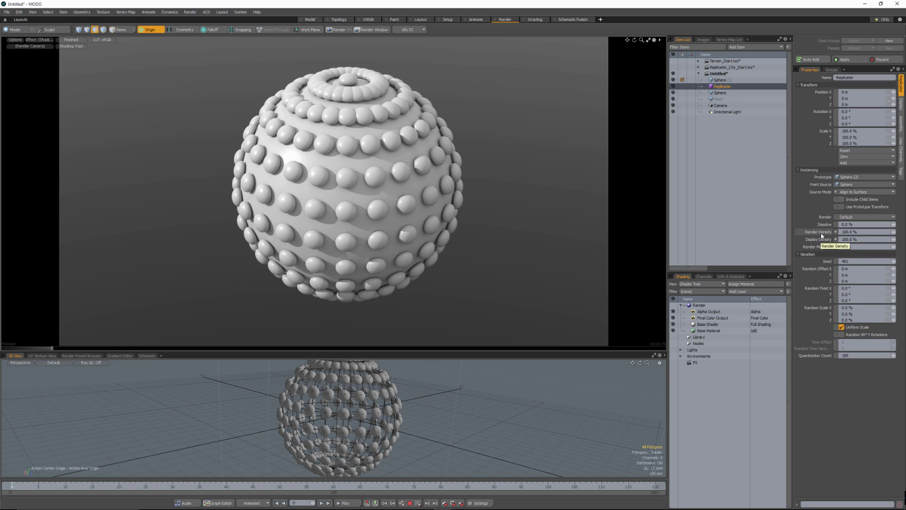
{"action": "mouse_move", "coordinate": [839, 271]}
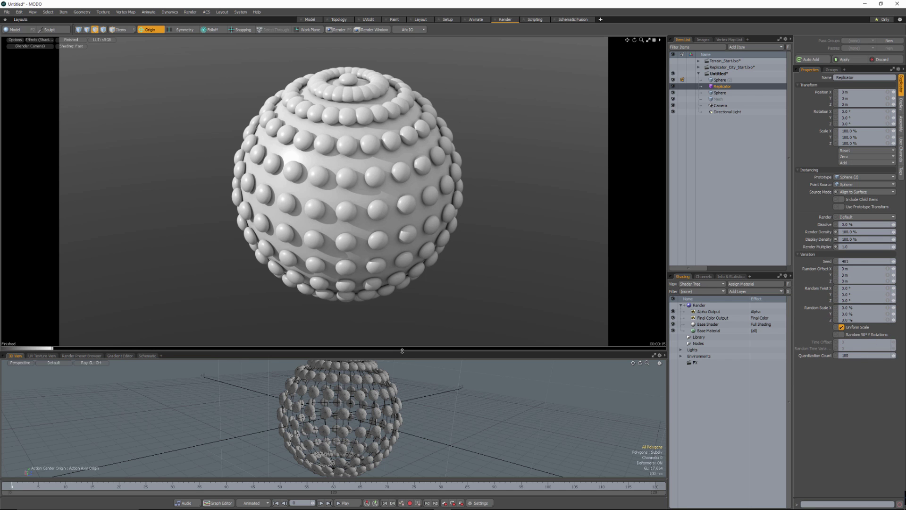
Enlarge the 3D view, frame the sphere, and make inactive meshes display the same as active ones.
{"action": "left_click_drag", "start_coordinate": [402, 350], "coordinate": [402, 287]}
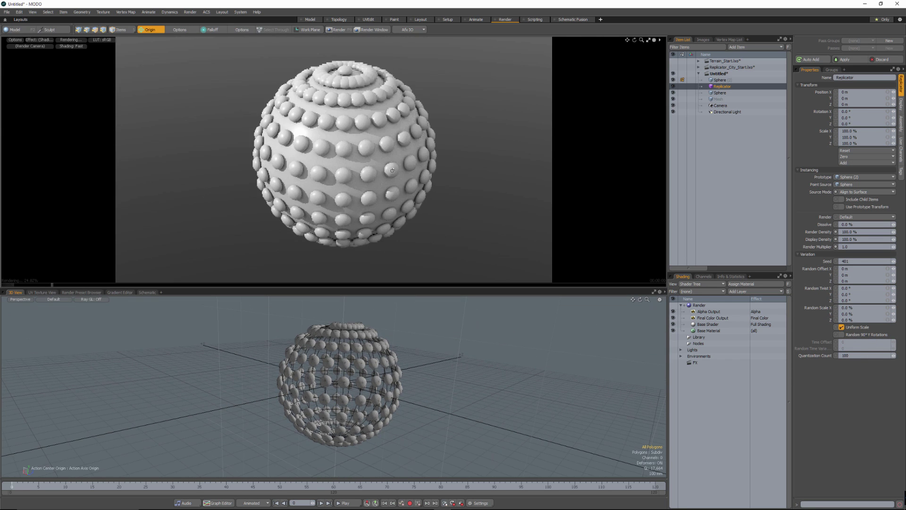
{"action": "mouse_move", "coordinate": [356, 400]}
{"action": "left_mouse_down", "text": "alt"}
{"action": "mouse_move", "coordinate": [339, 404]}
{"action": "mouse_move", "coordinate": [347, 401]}
{"action": "left_mouse_up", "text": "alt"}
{"action": "scroll", "coordinate": [339, 404], "scroll_direction": "up", "scroll_amount": 3}
{"action": "key", "text": "o"}
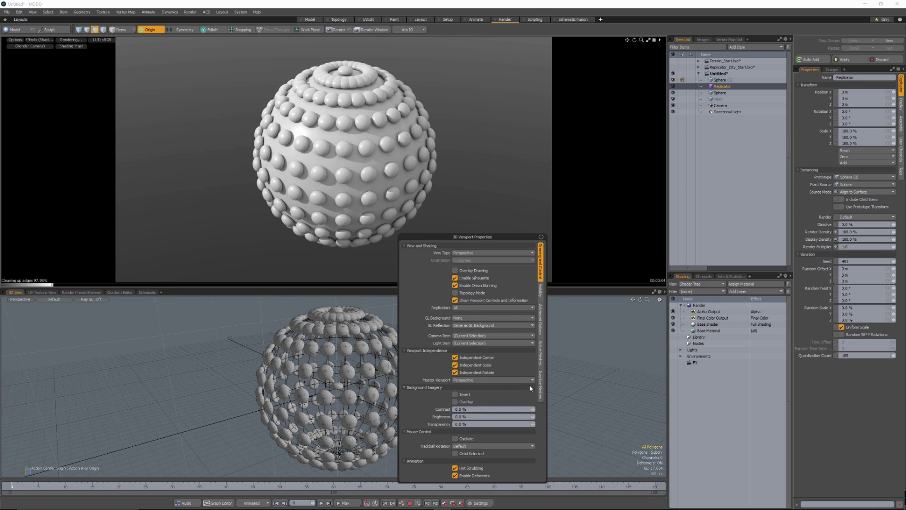
{"action": "left_click", "coordinate": [541, 386]}
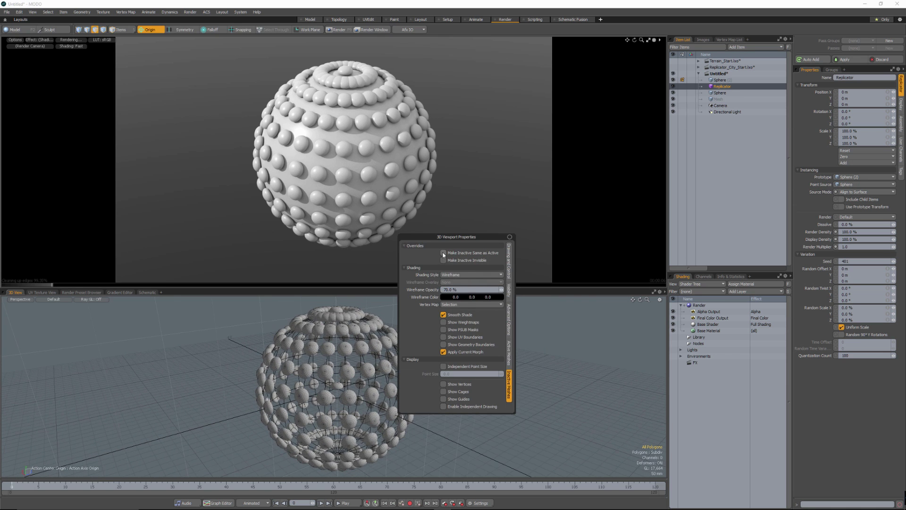
{"action": "left_click", "coordinate": [443, 255]}
{"action": "left_click_drag", "start_coordinate": [496, 370], "coordinate": [501, 371], "text": "alt"}
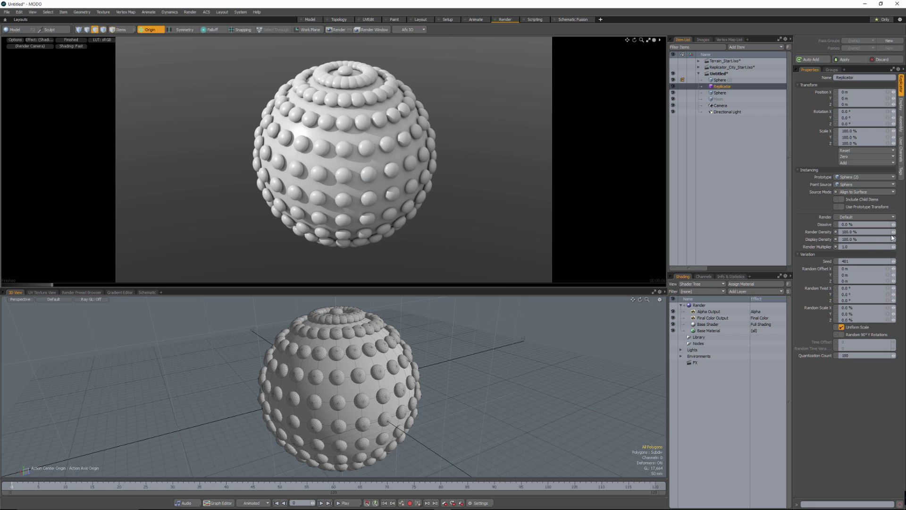
Lower the replicator's Render Density to 50% and step through random distributions, leaving the Seed at 408.
{"action": "left_click", "coordinate": [866, 232]}
{"action": "type", "text": "50"}
{"action": "key", "text": "Tab"}
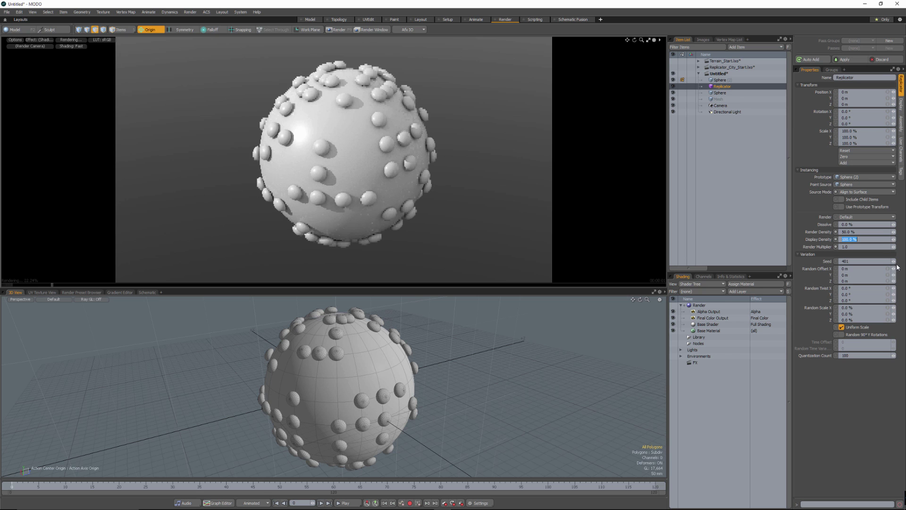
{"action": "left_click", "coordinate": [894, 261]}
{"action": "left_click", "coordinate": [894, 262]}
{"action": "left_click", "coordinate": [895, 262]}
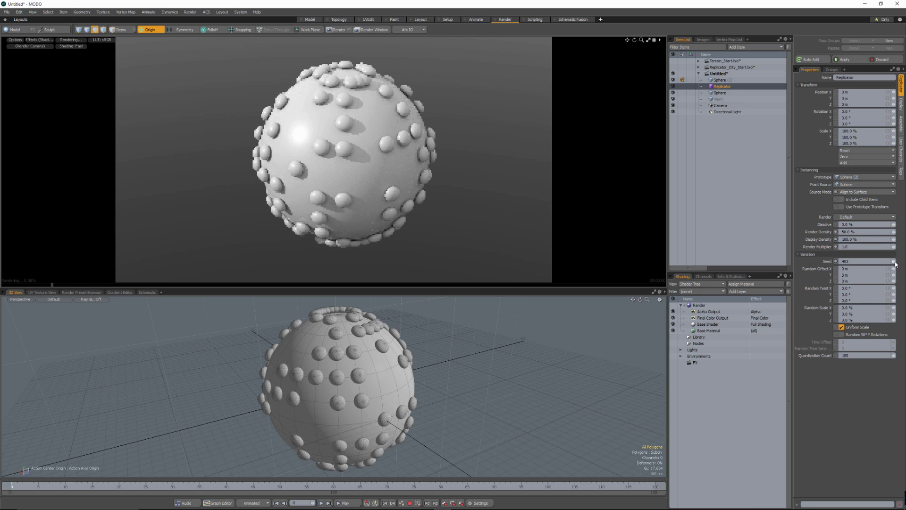
{"action": "left_click", "coordinate": [894, 262]}
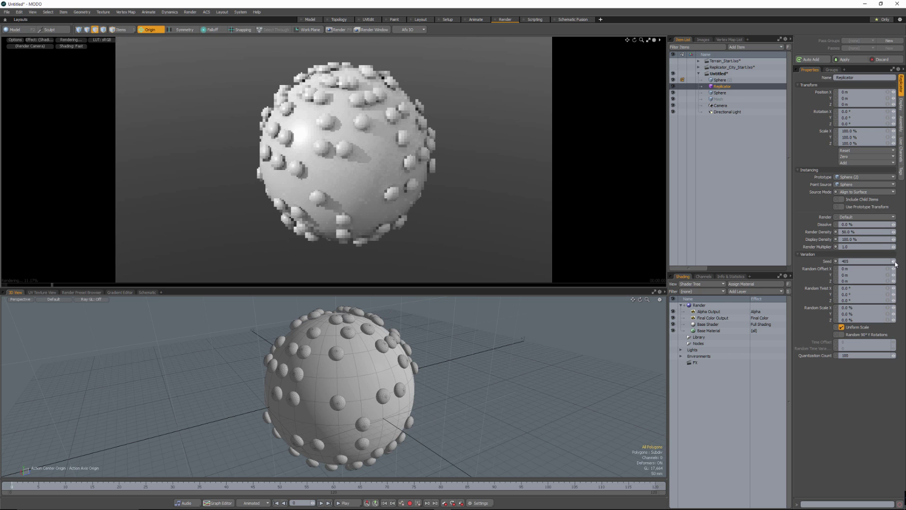
{"action": "left_click", "coordinate": [895, 263]}
{"action": "left_click", "coordinate": [895, 263]}
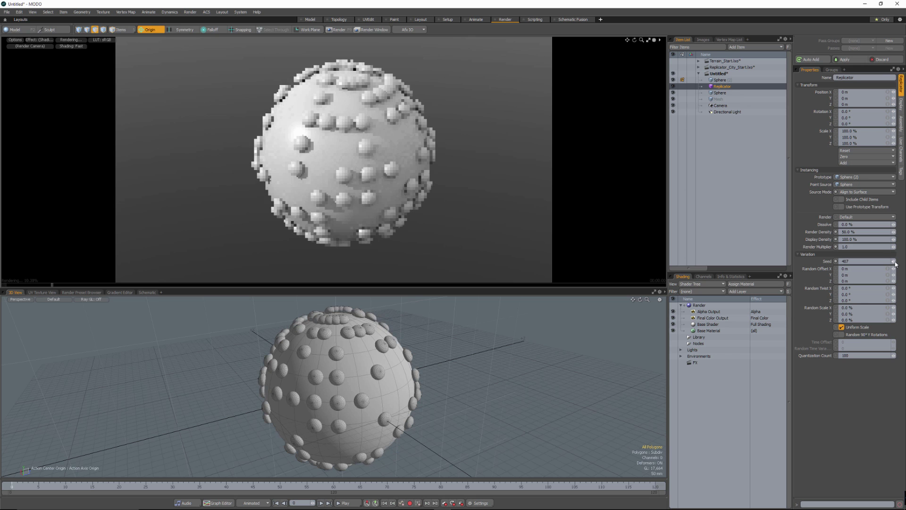
{"action": "left_click", "coordinate": [895, 262]}
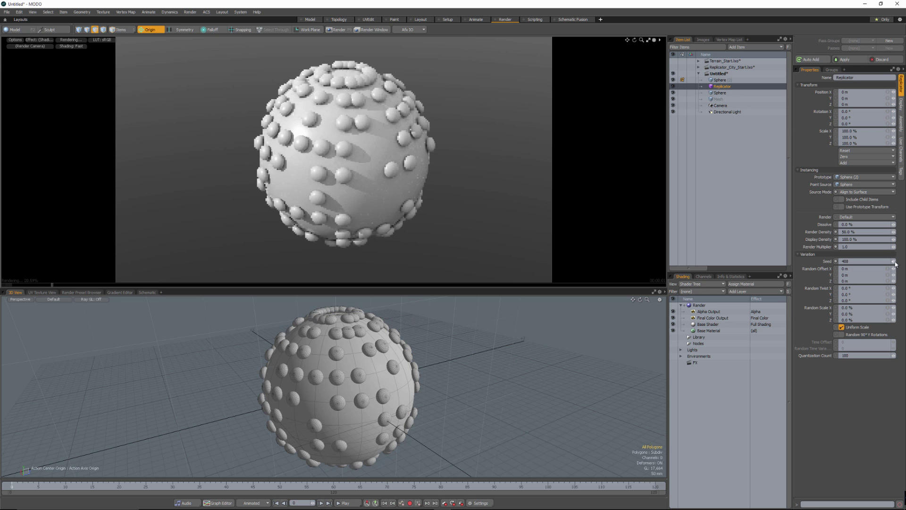
{"action": "left_click", "coordinate": [894, 262]}
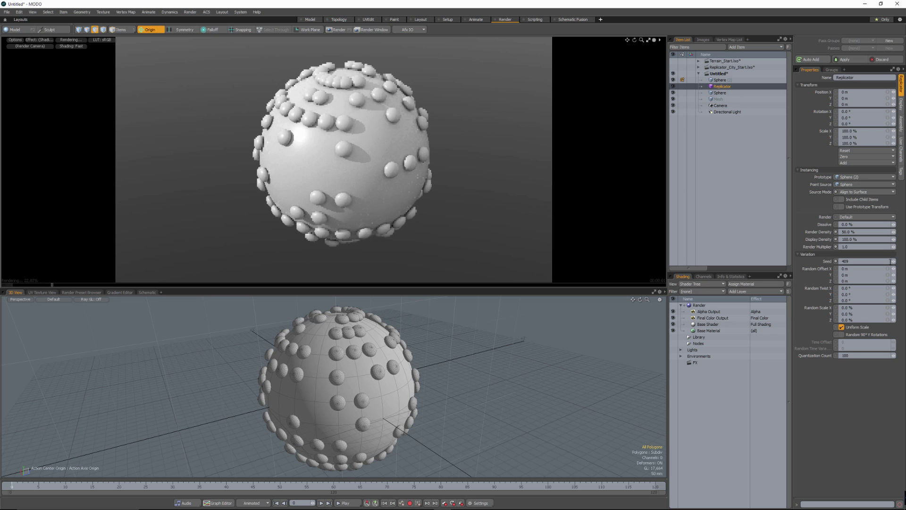
{"action": "left_click", "coordinate": [893, 264]}
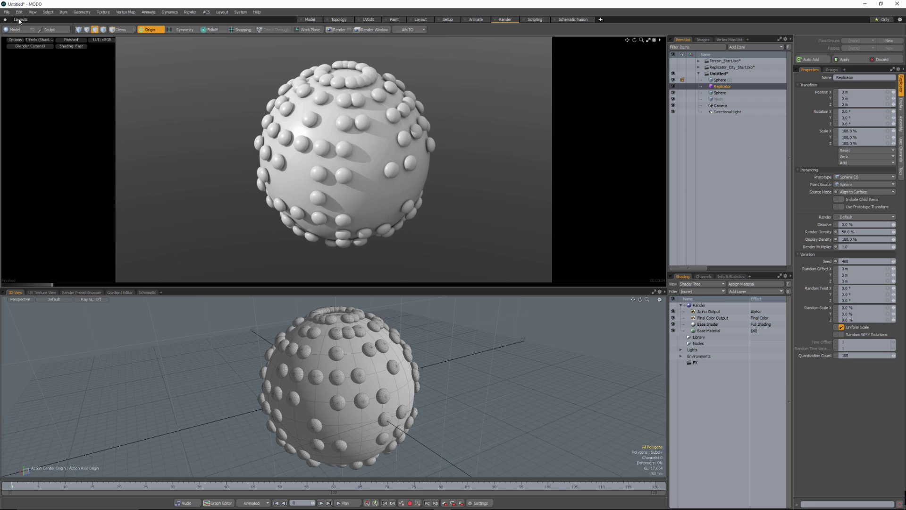
In the Model layout, draw a flat cube plane about 2 m by 1.99 m in the empty Mesh item, centered under the sphere.
{"action": "left_click", "coordinate": [310, 19]}
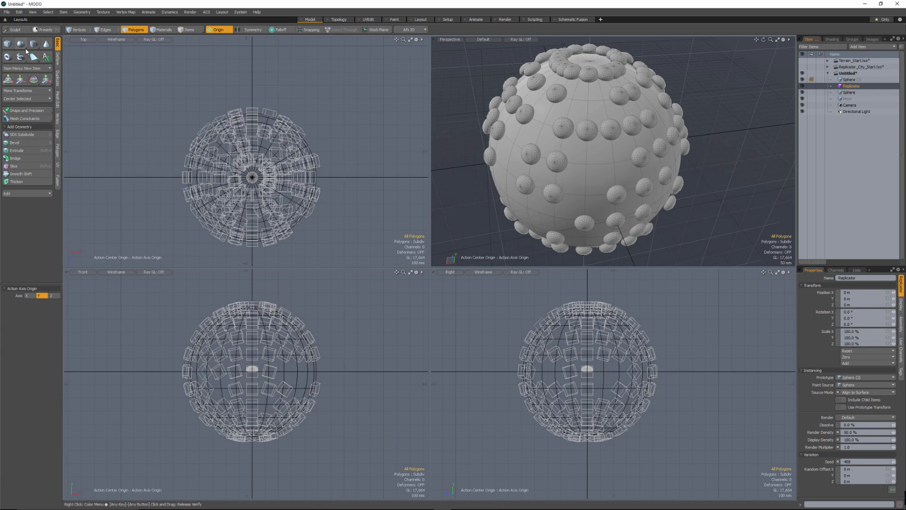
{"action": "left_click", "coordinate": [8, 43]}
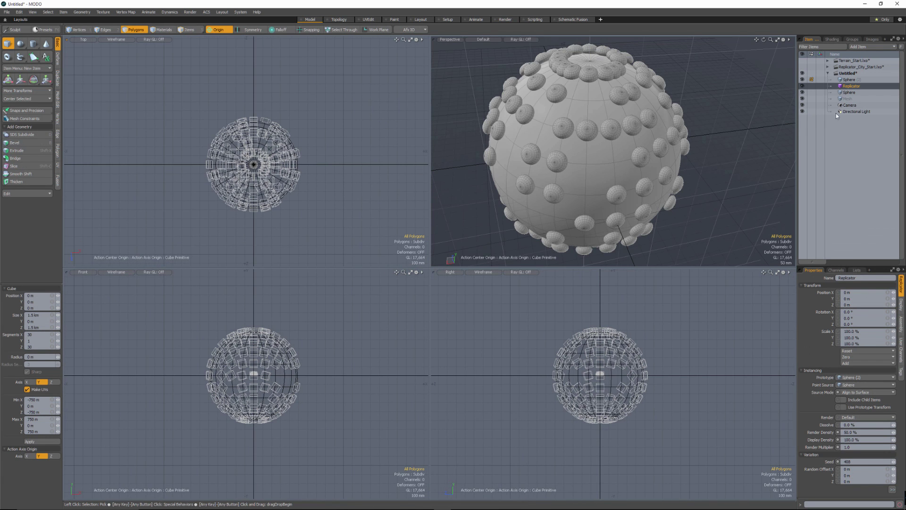
{"action": "left_click", "coordinate": [844, 98]}
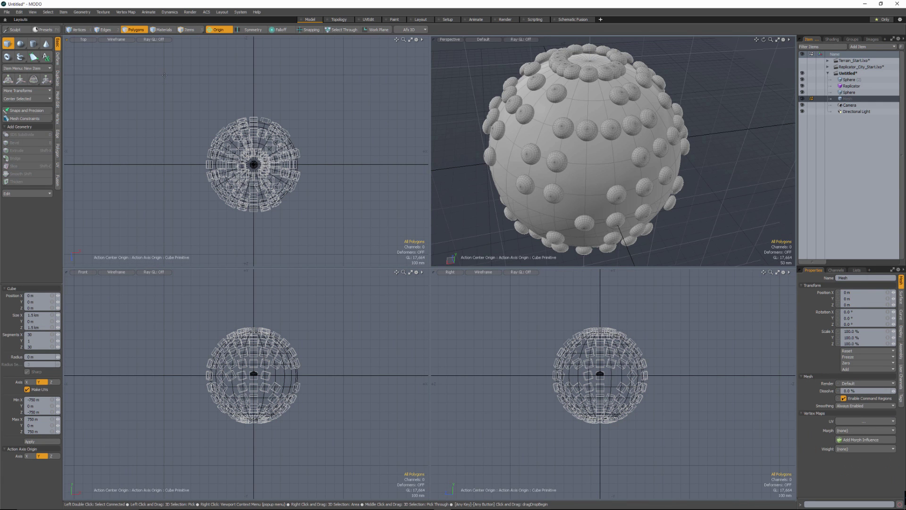
{"action": "left_click_drag", "start_coordinate": [164, 75], "coordinate": [344, 255]}
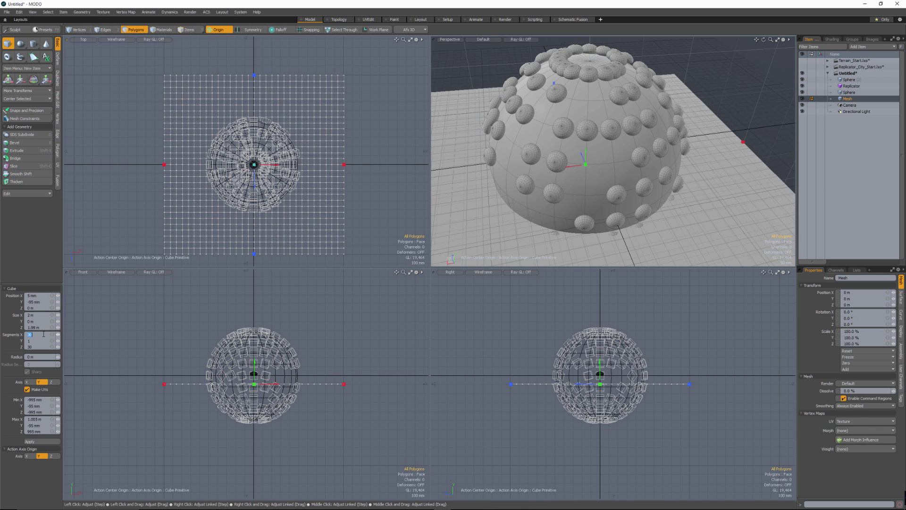
Set the plane's X and Z segments to 16, finish the primitive, and hide the larger sphere.
{"action": "key", "text": "Tab"}
{"action": "key", "text": "Tab"}
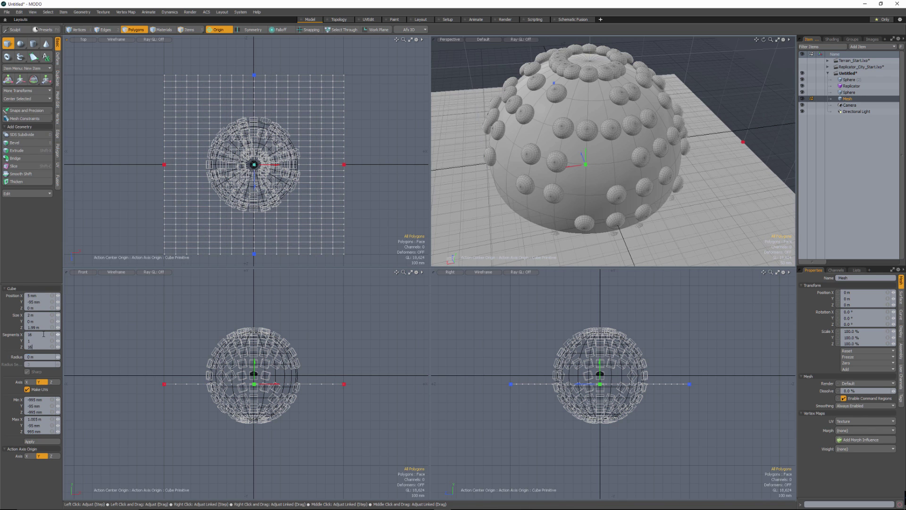
{"action": "key", "text": "Return"}
{"action": "left_click_drag", "start_coordinate": [625, 171], "coordinate": [573, 187], "text": "alt"}
{"action": "scroll", "coordinate": [632, 151], "scroll_direction": "down", "scroll_amount": 3}
{"action": "key", "text": "space"}
{"action": "left_click", "coordinate": [802, 92]}
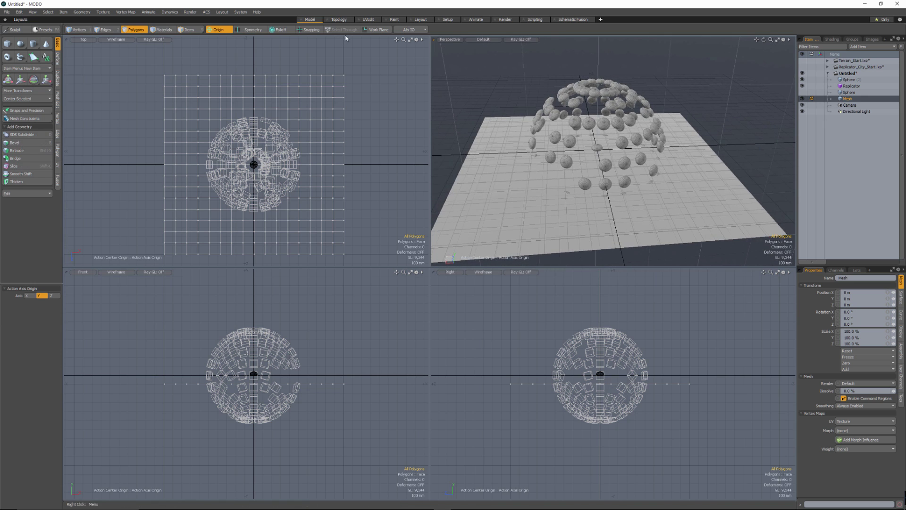
Restart the preview in the Render layout and set the replicator's Point Source to Mesh.
{"action": "left_click", "coordinate": [505, 20]}
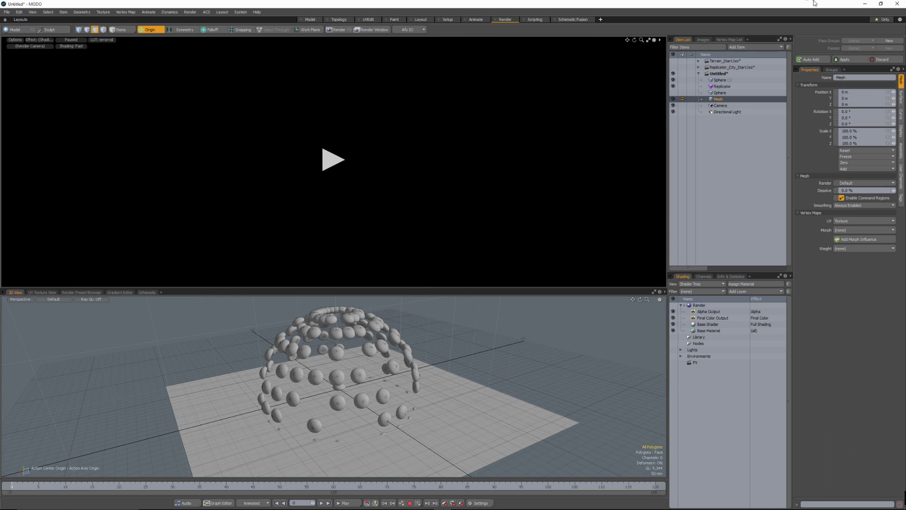
{"action": "left_click", "coordinate": [722, 87]}
{"action": "left_click", "coordinate": [332, 160]}
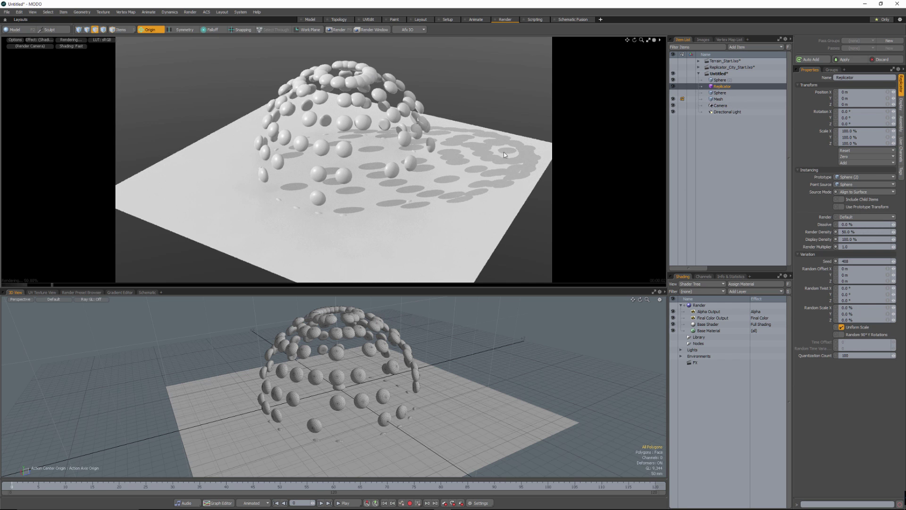
{"action": "left_click_drag", "start_coordinate": [441, 189], "coordinate": [430, 178], "text": "alt+shift"}
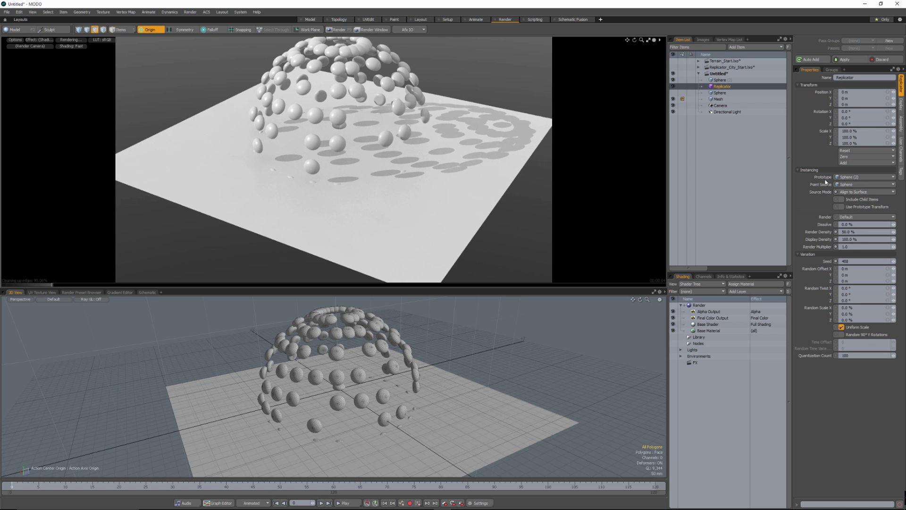
{"action": "left_click", "coordinate": [863, 184]}
{"action": "left_click", "coordinate": [851, 189]}
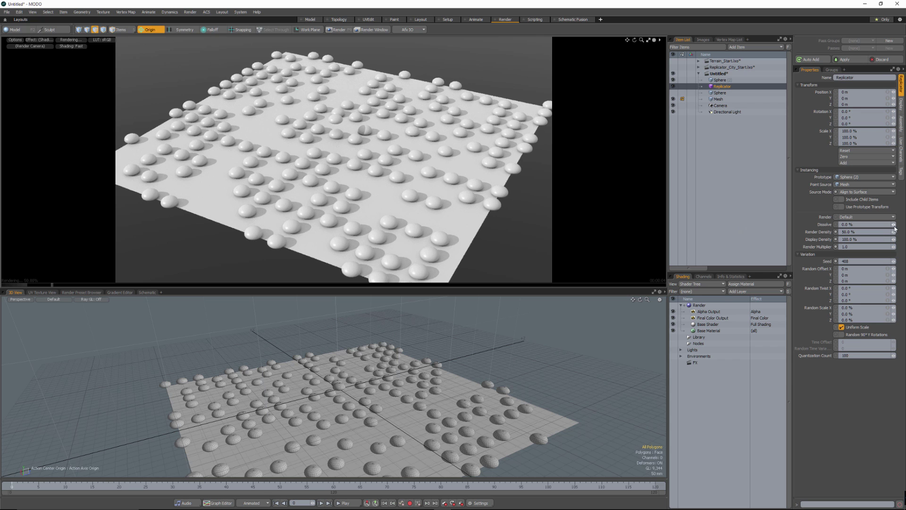
Lower the replicator's Render Density to about 20% and hide the original prototype dome.
{"action": "mouse_move", "coordinate": [894, 234]}
{"action": "left_mouse_down"}
{"action": "mouse_move", "coordinate": [868, 234]}
{"action": "mouse_move", "coordinate": [880, 235]}
{"action": "left_mouse_up"}
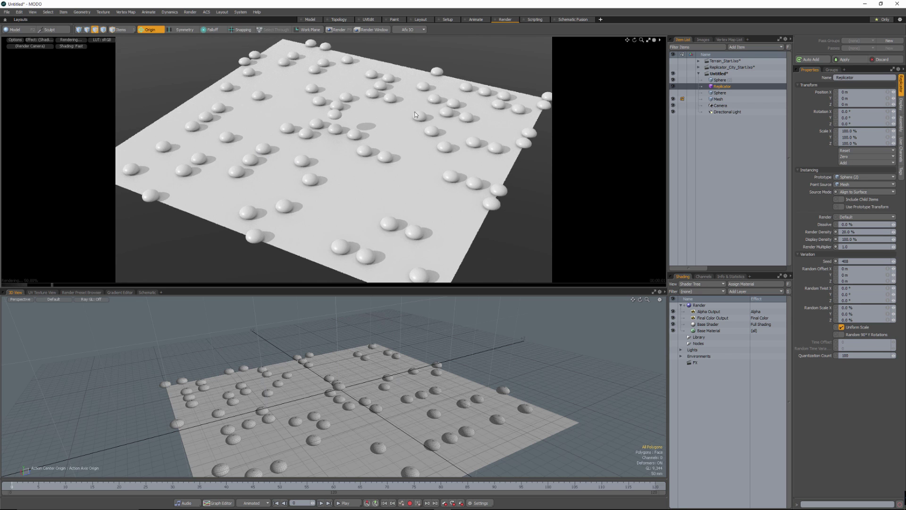
{"action": "left_click_drag", "start_coordinate": [403, 121], "coordinate": [349, 195], "text": "alt"}
{"action": "left_click", "coordinate": [673, 80]}
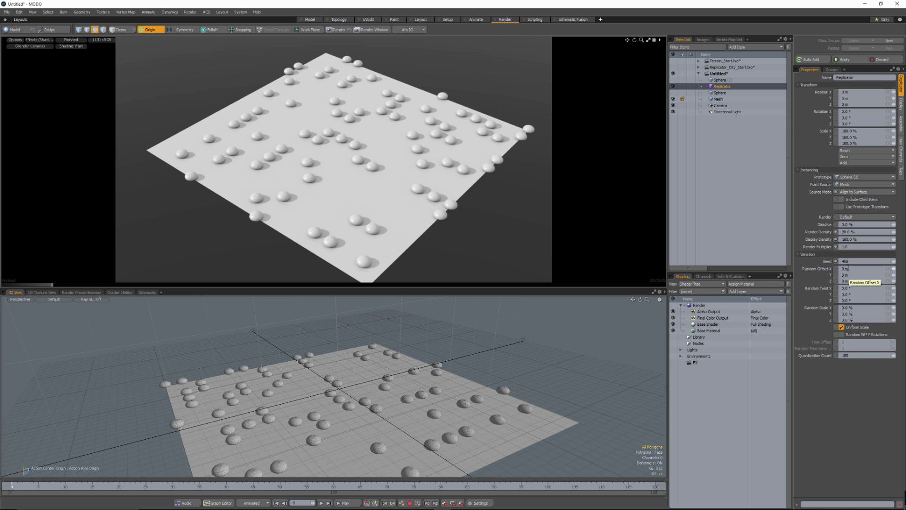
Set the replicator's Random Offset X and Z to 250 mm and inspect the scattered domes from several angles.
{"action": "left_click", "coordinate": [863, 270]}
{"action": "type", "text": ".25"}
{"action": "key", "text": "Tab"}
{"action": "key", "text": "Tab"}
{"action": "type", "text": ".25"}
{"action": "key", "text": "Tab"}
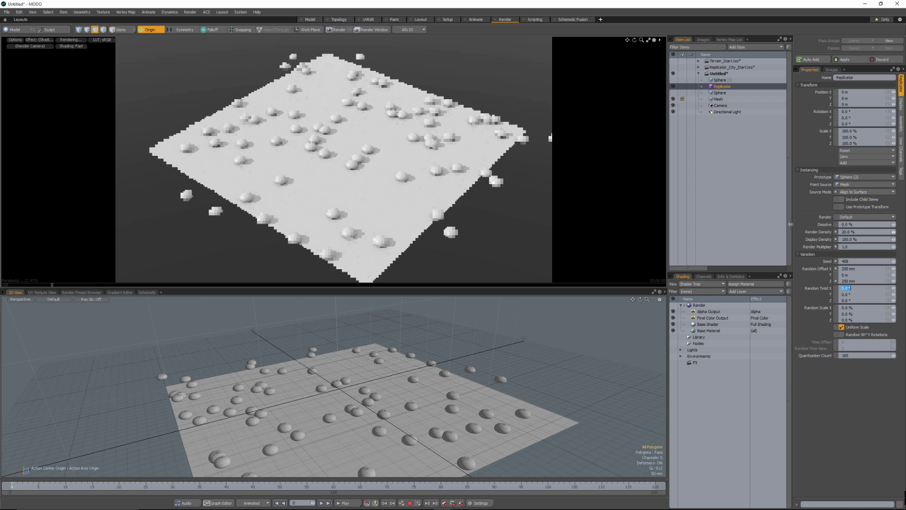
{"action": "left_click_drag", "start_coordinate": [364, 203], "coordinate": [375, 135], "text": "alt"}
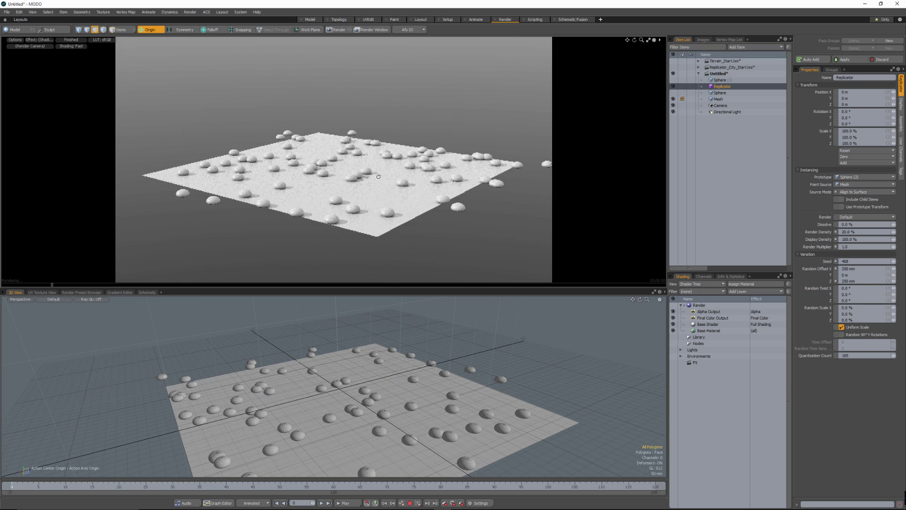
{"action": "left_click_drag", "start_coordinate": [379, 176], "coordinate": [509, 173], "text": "alt"}
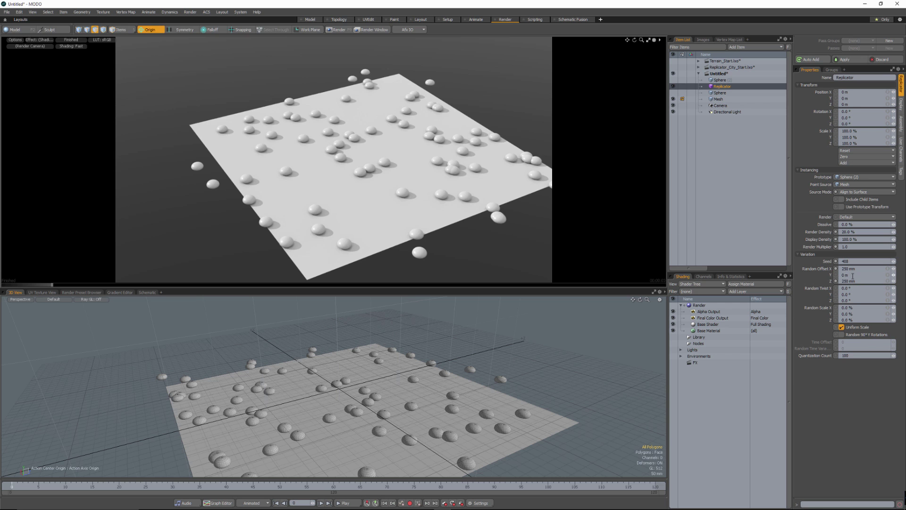
{"action": "left_click_drag", "start_coordinate": [417, 171], "coordinate": [373, 162], "text": "alt+shift"}
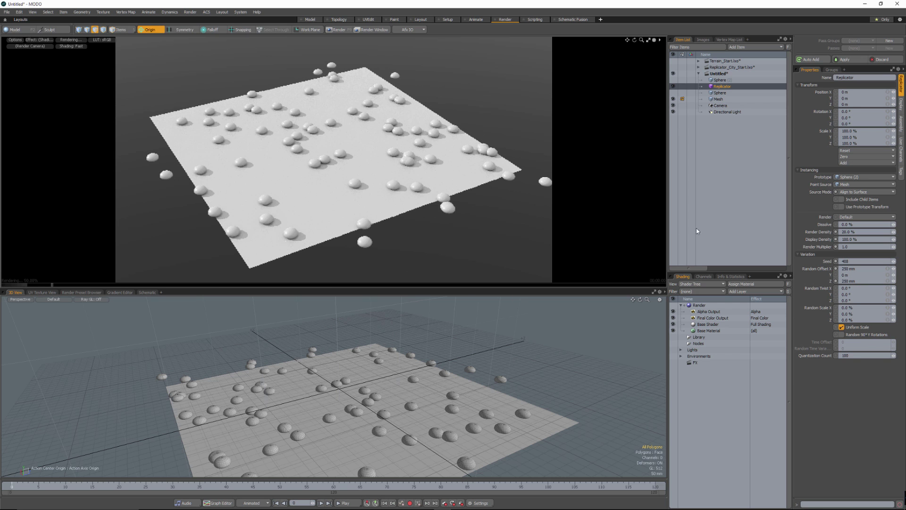
Step the replicator's Seed down to 406 and set Random Offset X and Z to 200 mm.
{"action": "left_click", "coordinate": [893, 262]}
{"action": "left_click", "coordinate": [893, 262]}
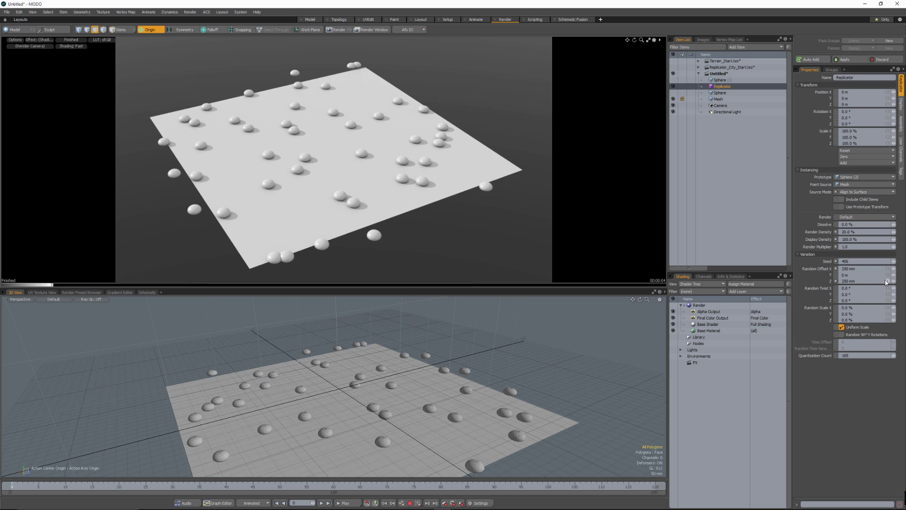
{"action": "left_click", "coordinate": [849, 269]}
{"action": "type", "text": "200"}
{"action": "key", "text": "Tab"}
{"action": "key", "text": "Tab"}
{"action": "type", "text": "200"}
{"action": "key", "text": "Tab"}
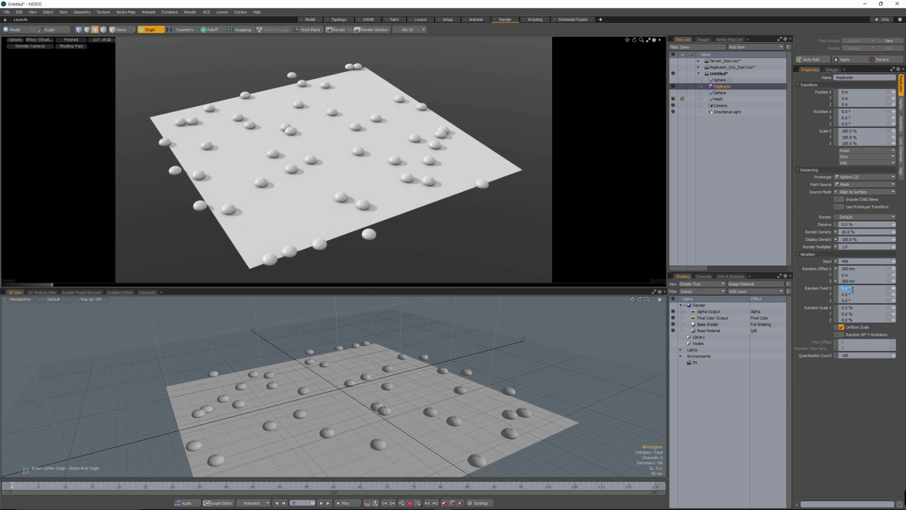
Set the replicator's Random Twist X and Z to 45° and inspect the tilted domes from a low angle.
{"action": "type", "text": "45"}
{"action": "key", "text": "Tab"}
{"action": "key", "text": "Tab"}
{"action": "type", "text": "45"}
{"action": "key", "text": "Tab"}
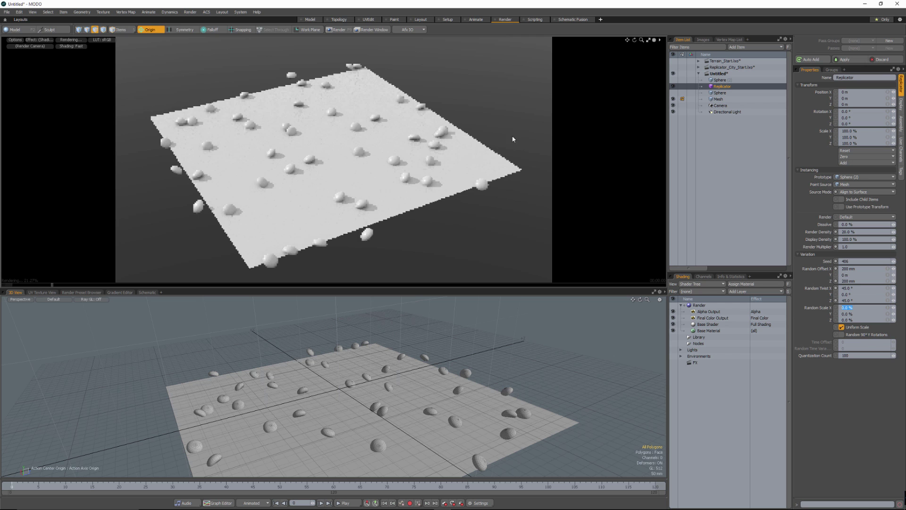
{"action": "left_click_drag", "start_coordinate": [410, 214], "coordinate": [305, 176], "text": "alt"}
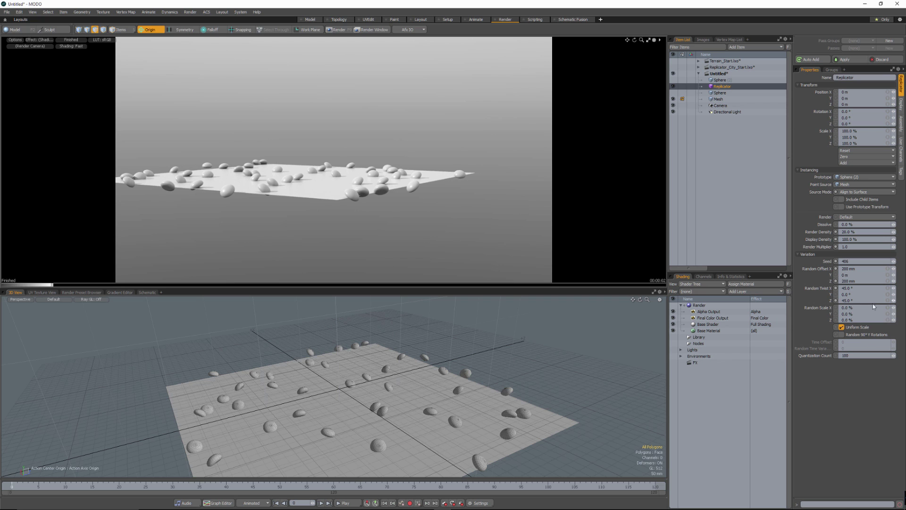
{"action": "left_click_drag", "start_coordinate": [324, 141], "coordinate": [305, 170], "text": "alt"}
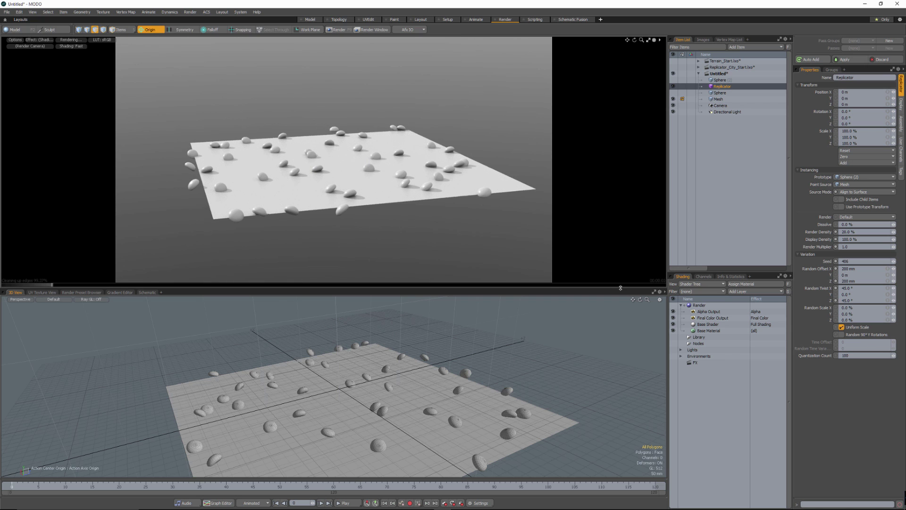
Reset the replicator's Random Twist X and Z to 0°.
{"action": "left_click", "coordinate": [852, 288]}
{"action": "type", "text": "0"}
{"action": "key", "text": "Tab"}
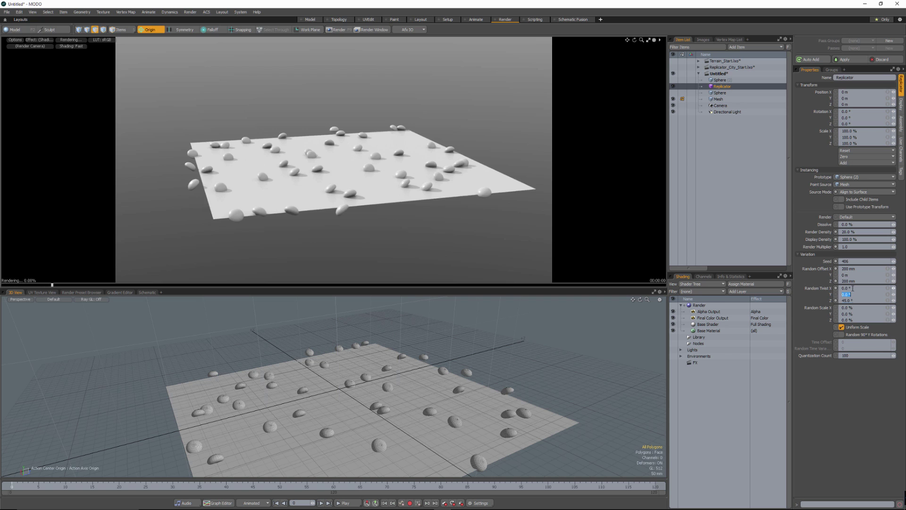
{"action": "key", "text": "Tab"}
{"action": "type", "text": "0"}
{"action": "key", "text": "Return"}
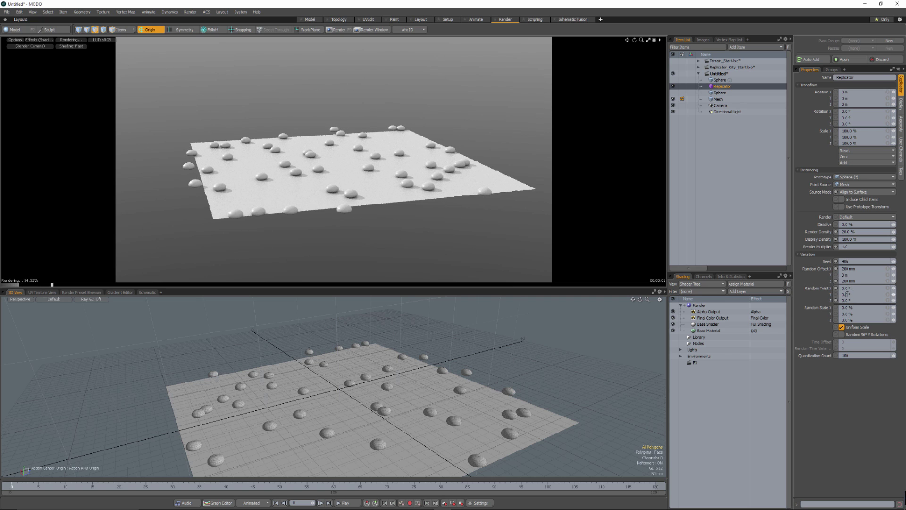
{"action": "left_click", "coordinate": [847, 294]}
Set the replicator's Random Scale X, Y and Z to 50% and inspect the varied dome sizes.
{"action": "left_click", "coordinate": [846, 308]}
{"action": "type", "text": "50"}
{"action": "key", "text": "Tab"}
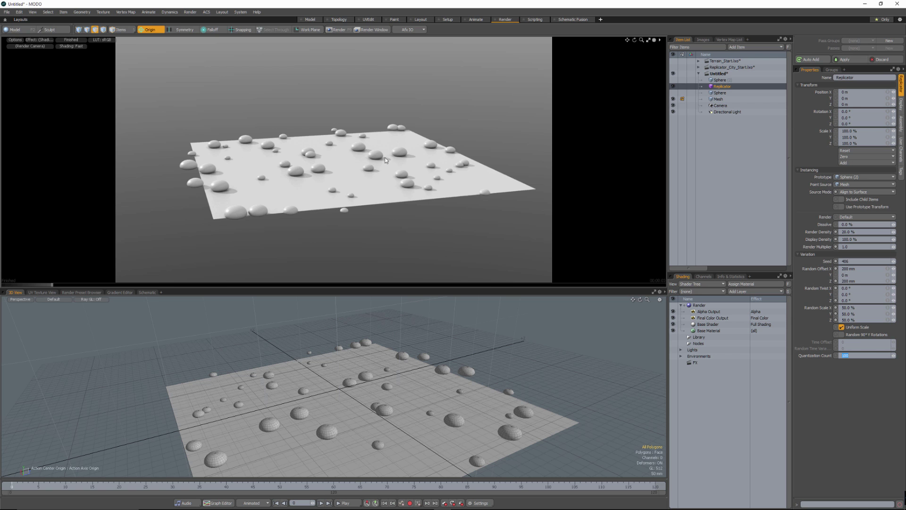
{"action": "key", "text": "Return"}
{"action": "left_click_drag", "start_coordinate": [365, 192], "coordinate": [337, 190], "text": "alt"}
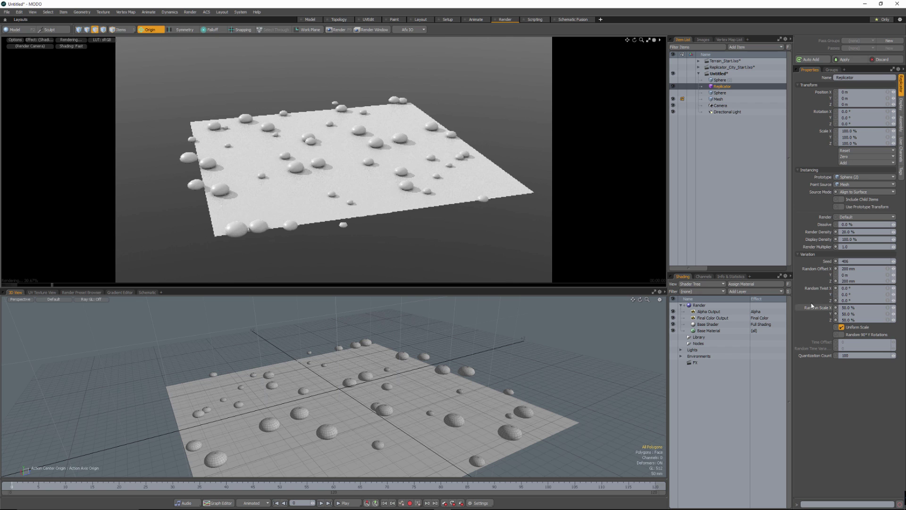
Set the replicator's Random Scale X, Y and Z to 25% and inspect the domes from a higher angle.
{"action": "left_click", "coordinate": [847, 307]}
{"action": "type", "text": "25"}
{"action": "key", "text": "Tab"}
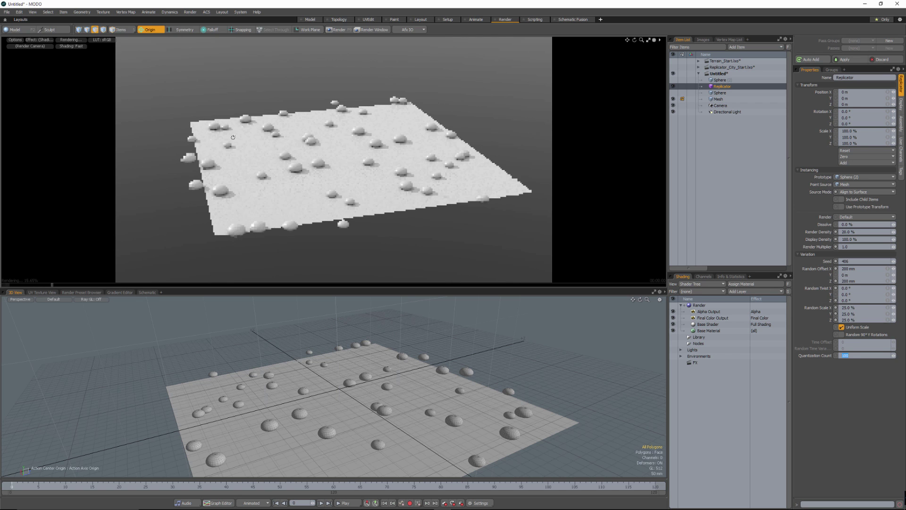
{"action": "left_click_drag", "start_coordinate": [519, 265], "coordinate": [482, 179], "text": "alt"}
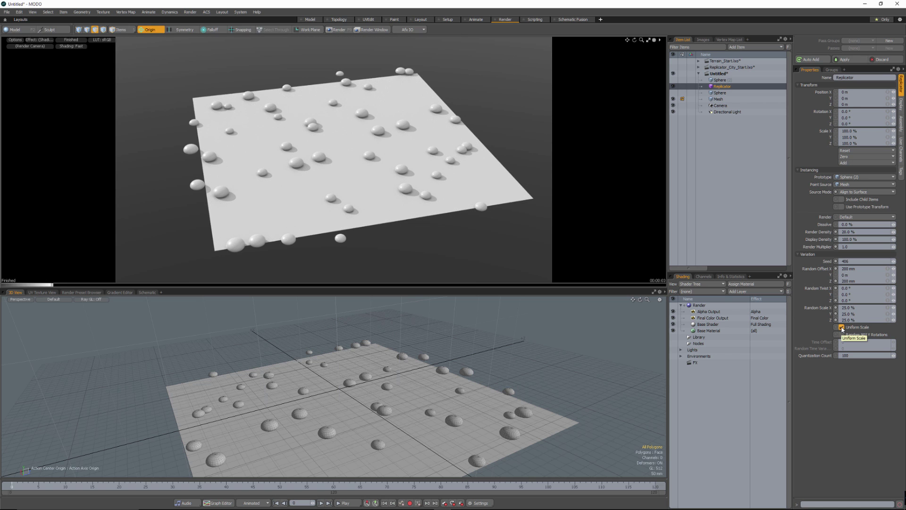
Turn off Uniform Scale on the replicator, inspect the domes from several angles, and turn the option back on.
{"action": "left_click", "coordinate": [842, 327]}
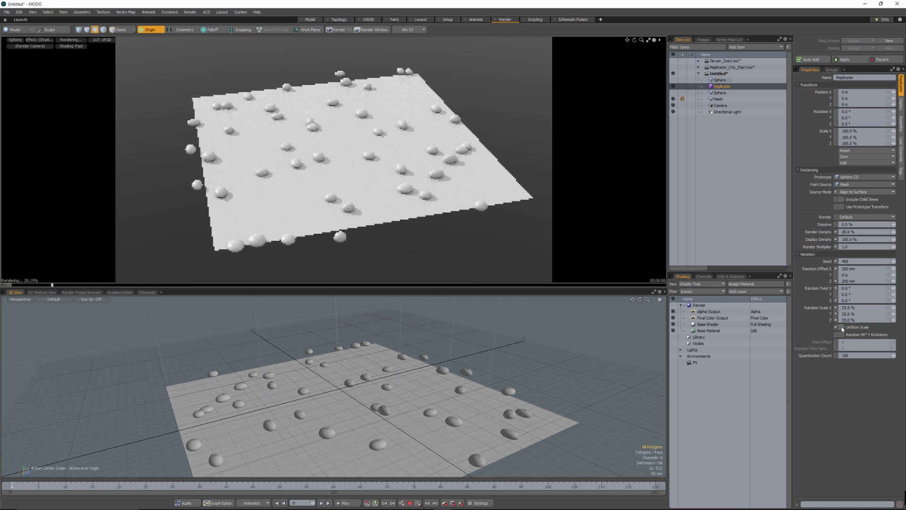
{"action": "left_click_drag", "start_coordinate": [484, 183], "coordinate": [348, 170], "text": "alt"}
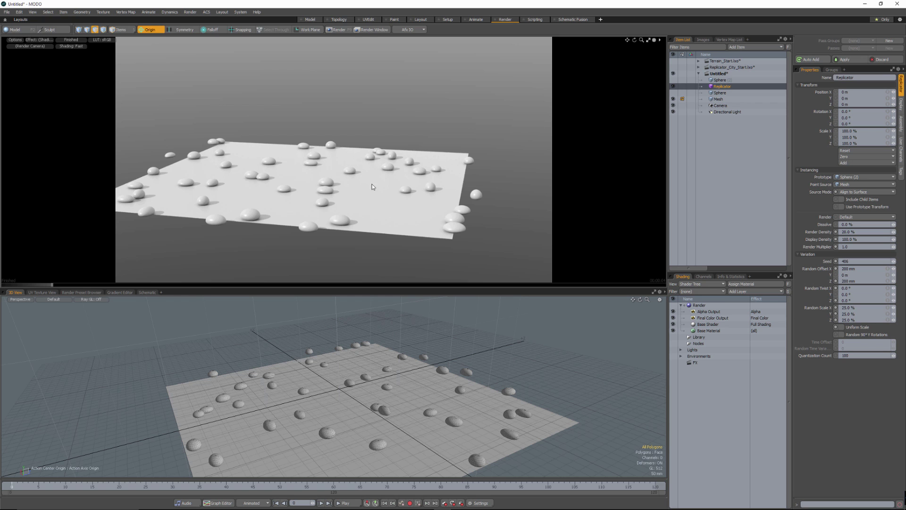
{"action": "left_click_drag", "start_coordinate": [399, 213], "coordinate": [432, 199], "text": "alt"}
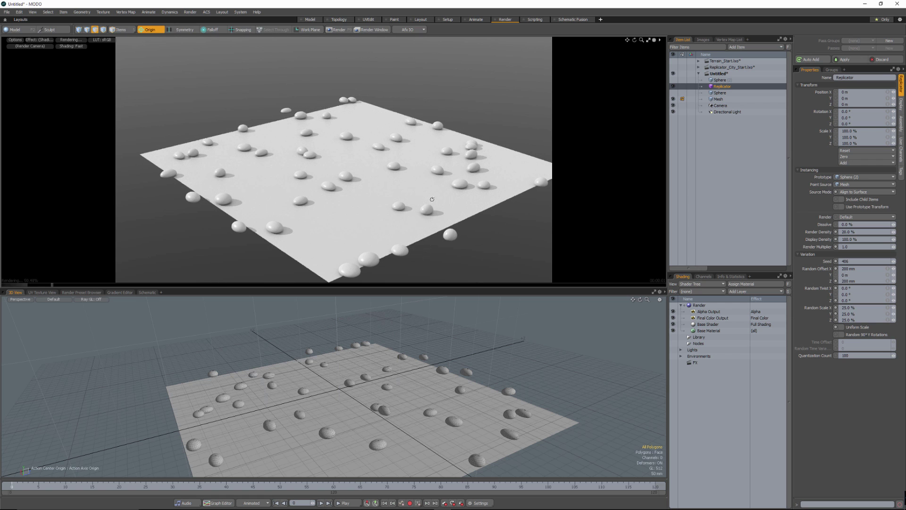
{"action": "left_click", "coordinate": [840, 326]}
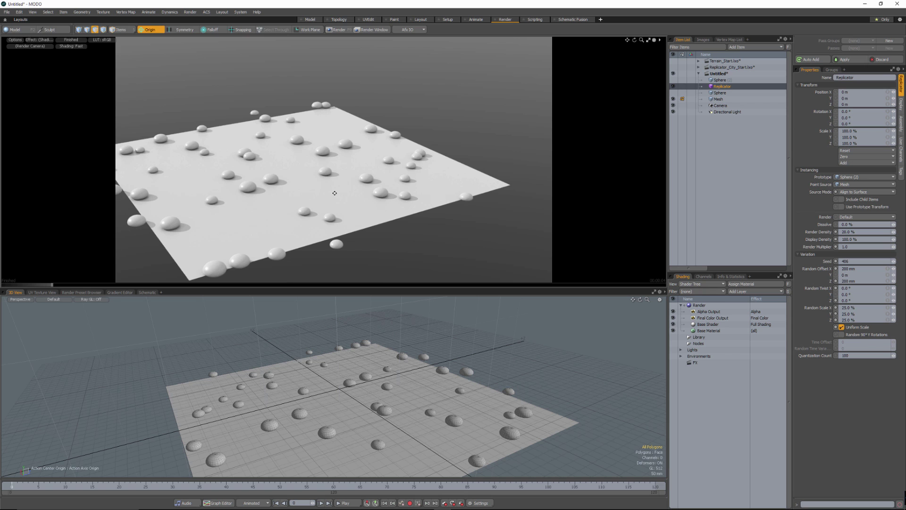
Switch to the Replicator_City_Start.lxo scene, expand its items, and frame the tower in the Model layout's perspective view.
{"action": "left_click", "coordinate": [742, 67]}
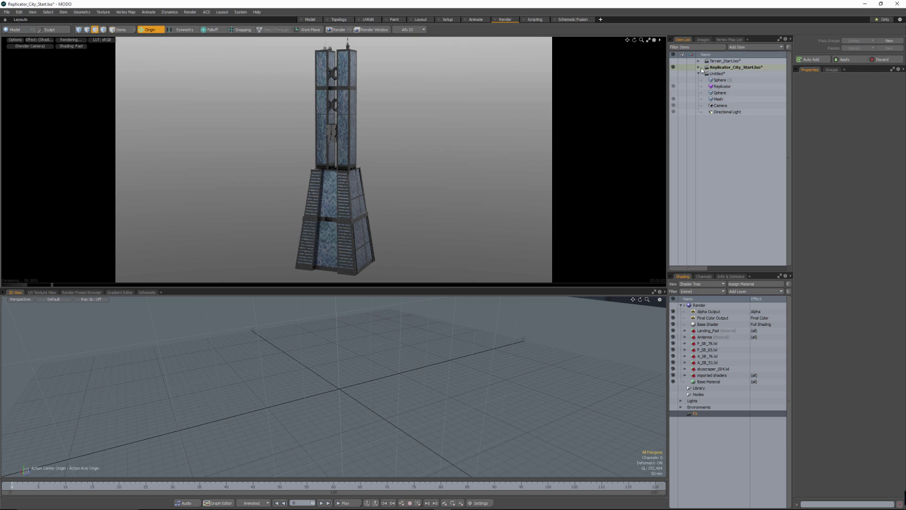
{"action": "left_click", "coordinate": [699, 67]}
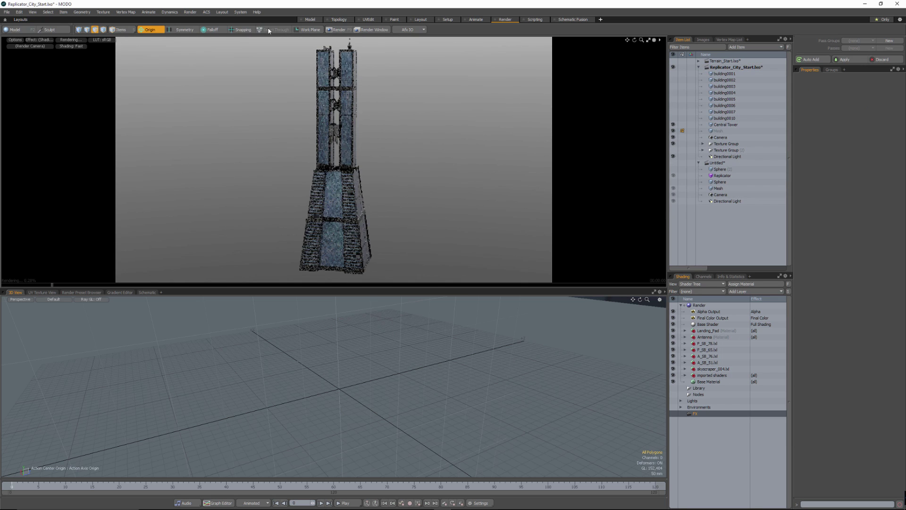
{"action": "left_click", "coordinate": [310, 20]}
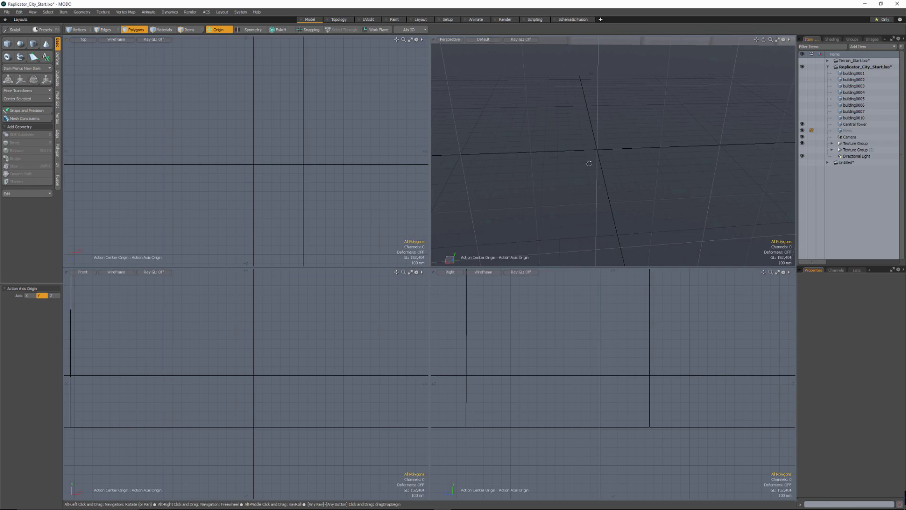
{"action": "key", "text": "a"}
{"action": "left_click_drag", "start_coordinate": [609, 163], "coordinate": [647, 148], "text": "alt"}
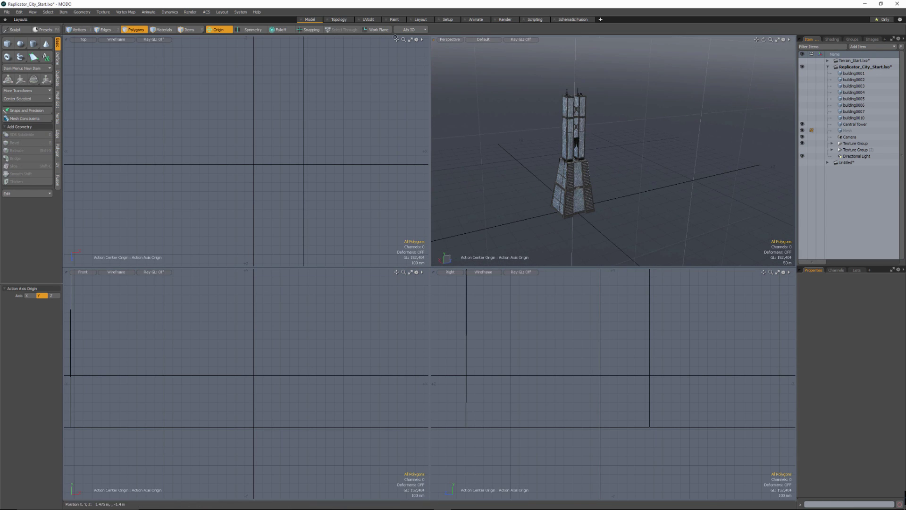
Look over the skyscraper mesh presets and the central tower in the Layout workspace.
{"action": "left_click", "coordinate": [424, 20]}
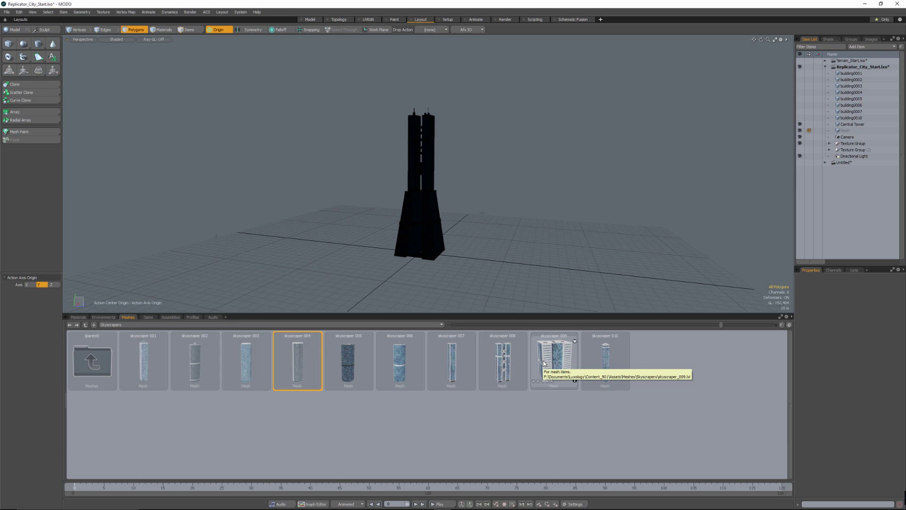
{"action": "mouse_move", "coordinate": [411, 216]}
{"action": "left_mouse_down", "text": "alt"}
{"action": "mouse_move", "coordinate": [421, 233]}
{"action": "mouse_move", "coordinate": [425, 223]}
{"action": "left_mouse_up", "text": "alt"}
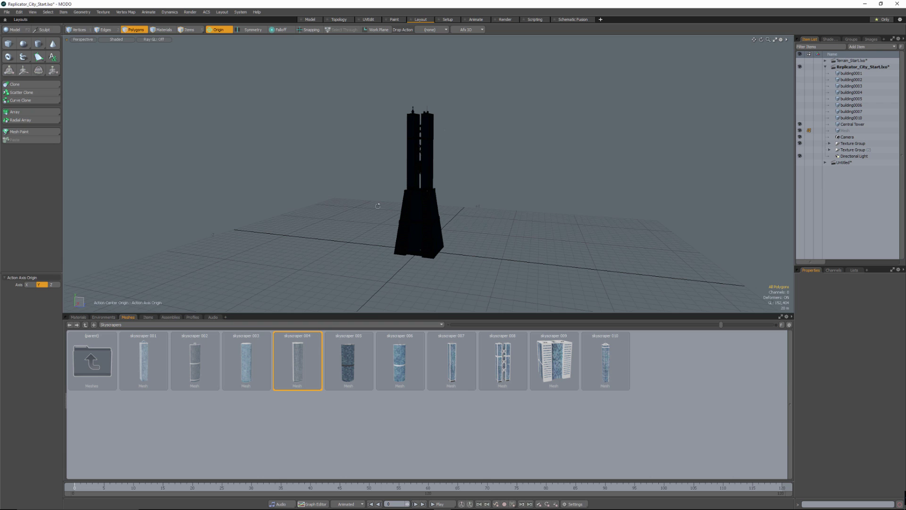
{"action": "left_click_drag", "start_coordinate": [377, 206], "coordinate": [389, 206], "text": "alt"}
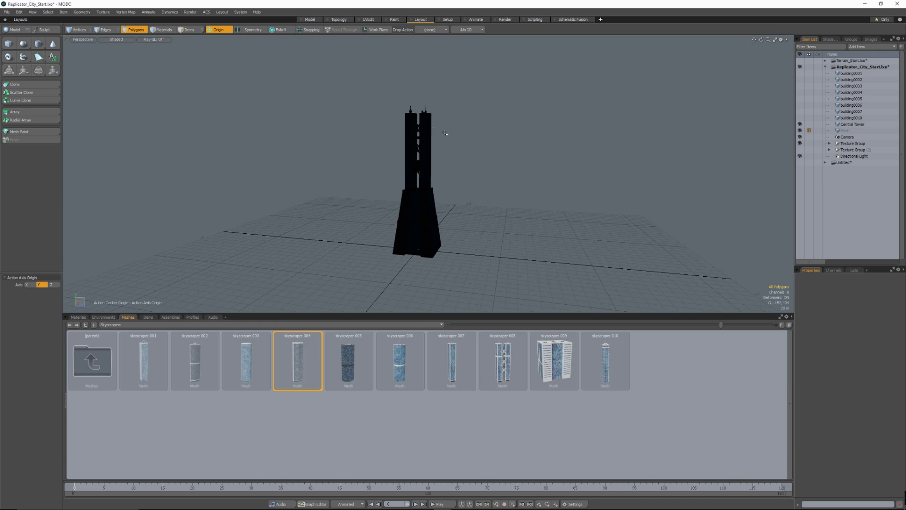
{"action": "left_click_drag", "start_coordinate": [446, 134], "coordinate": [519, 88], "text": "alt"}
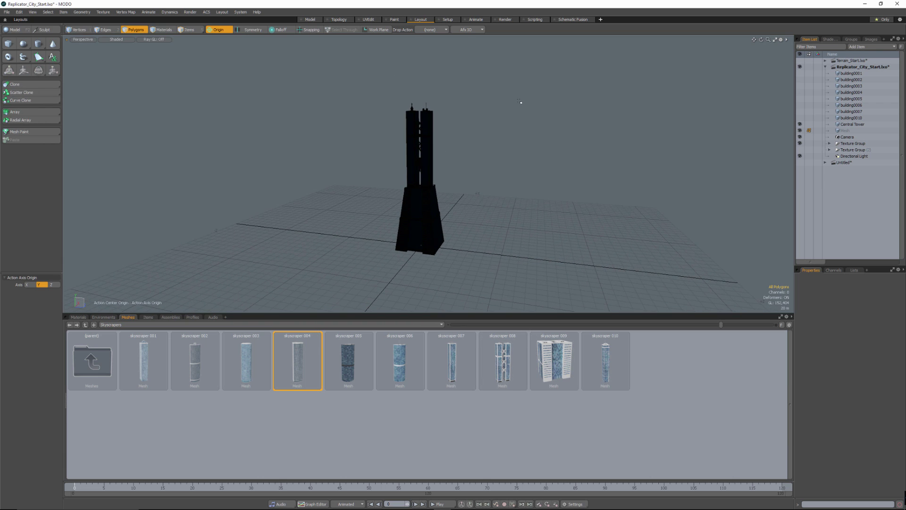
Select building0010, return to the Model layout, and hide the Central Tower.
{"action": "left_click", "coordinate": [847, 118]}
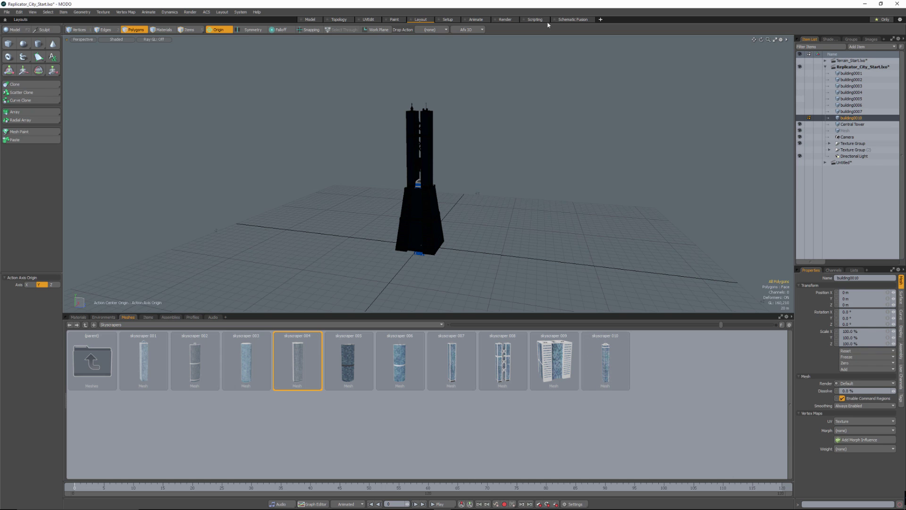
{"action": "left_click", "coordinate": [312, 19]}
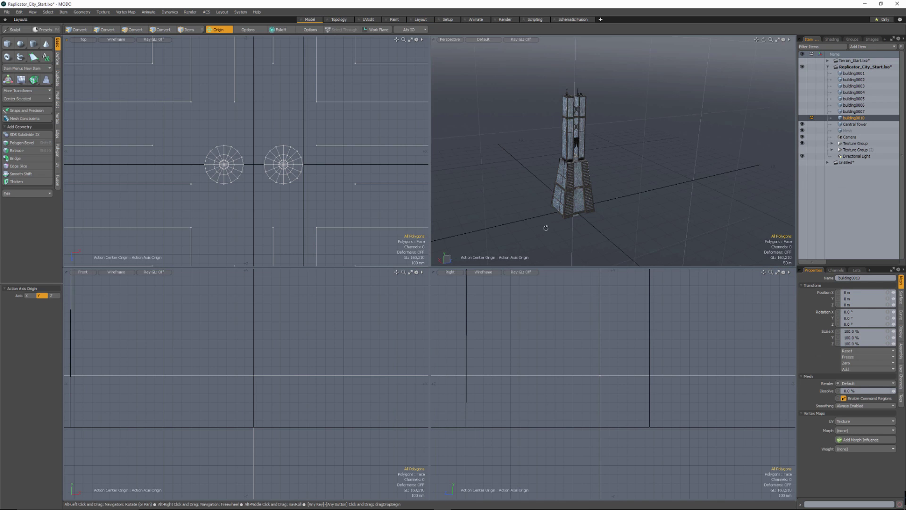
{"action": "left_click_drag", "start_coordinate": [550, 204], "coordinate": [622, 203], "text": "alt"}
{"action": "scroll", "coordinate": [623, 161], "scroll_direction": "up", "scroll_amount": 4}
{"action": "left_click", "coordinate": [802, 124]}
View the building meshes one at a time in perspective, from building0007 back to building0001.
{"action": "left_click", "coordinate": [854, 112]}
{"action": "left_click", "coordinate": [854, 105]}
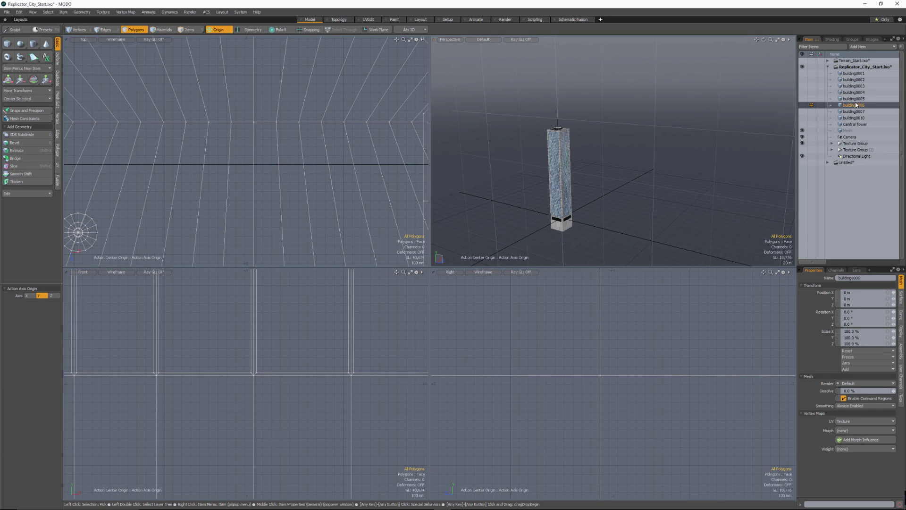
{"action": "left_click", "coordinate": [853, 99]}
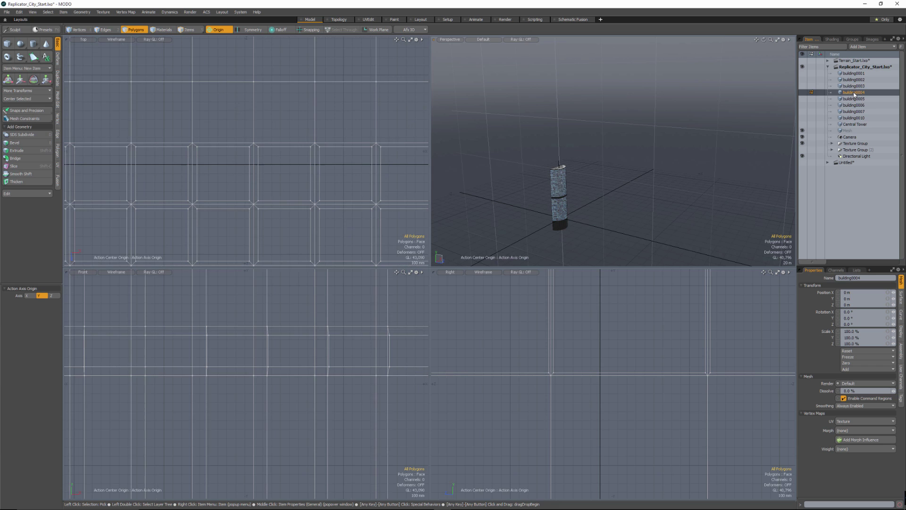
{"action": "left_click", "coordinate": [854, 93]}
{"action": "left_click_drag", "start_coordinate": [634, 187], "coordinate": [619, 171], "text": "alt"}
{"action": "left_click_drag", "start_coordinate": [619, 171], "coordinate": [621, 154], "text": "alt+shift"}
{"action": "left_click", "coordinate": [853, 85]}
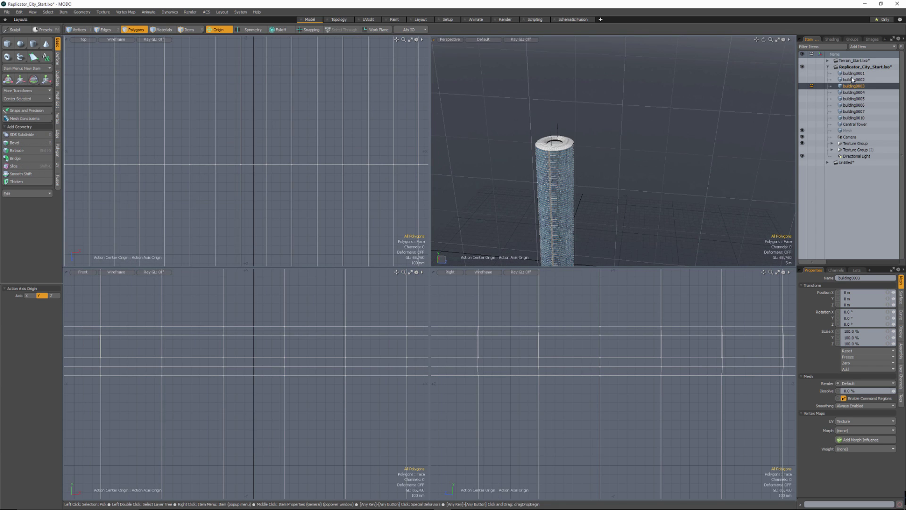
{"action": "left_click", "coordinate": [853, 79]}
{"action": "left_click", "coordinate": [853, 73]}
Examine the footprint and placement of building0001 through building0005 in the top and perspective views, one building at a time.
{"action": "left_click_drag", "start_coordinate": [643, 168], "coordinate": [668, 196], "text": "alt"}
{"action": "left_click_drag", "start_coordinate": [297, 164], "coordinate": [202, 166], "text": "ctrl+alt"}
{"action": "left_click_drag", "start_coordinate": [339, 190], "coordinate": [325, 172], "text": "alt"}
{"action": "left_click_drag", "start_coordinate": [324, 172], "coordinate": [264, 166], "text": "ctrl+alt"}
{"action": "mouse_move", "coordinate": [265, 166]}
{"action": "left_mouse_down", "text": "alt"}
{"action": "mouse_move", "coordinate": [283, 178]}
{"action": "mouse_move", "coordinate": [256, 168]}
{"action": "left_mouse_up", "text": "alt"}
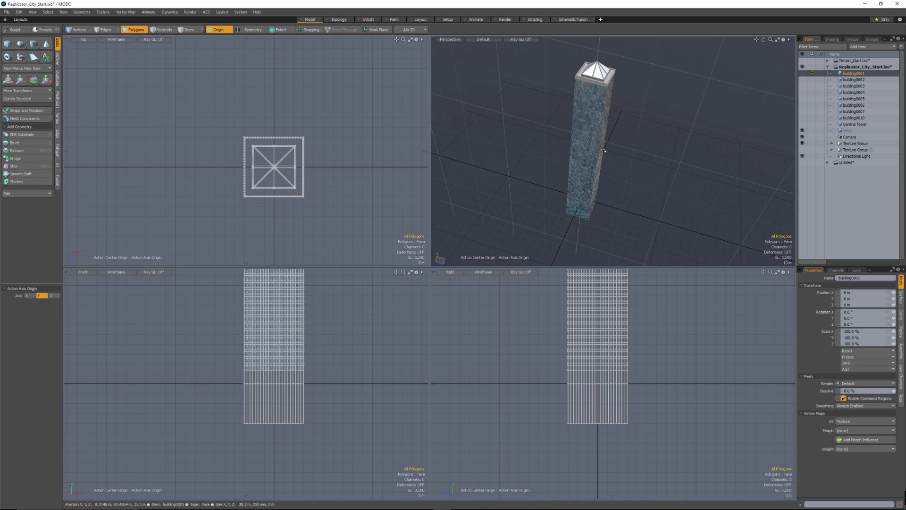
{"action": "left_click_drag", "start_coordinate": [616, 176], "coordinate": [717, 216], "text": "alt"}
{"action": "left_click", "coordinate": [857, 80]}
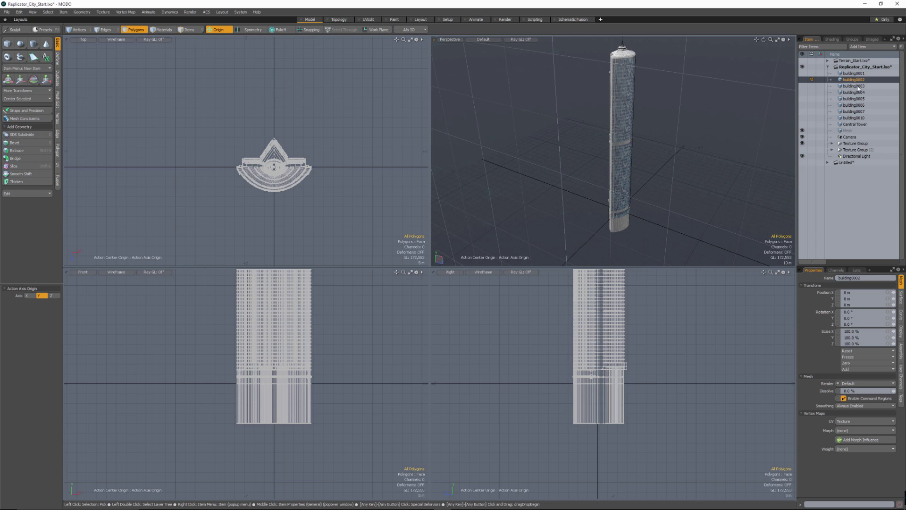
{"action": "left_click", "coordinate": [858, 86]}
{"action": "left_click", "coordinate": [859, 93]}
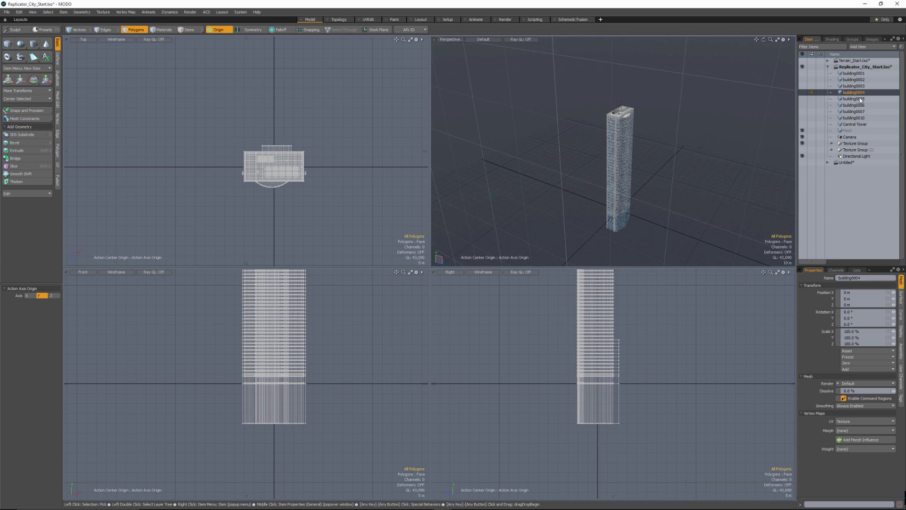
{"action": "left_click", "coordinate": [860, 98]}
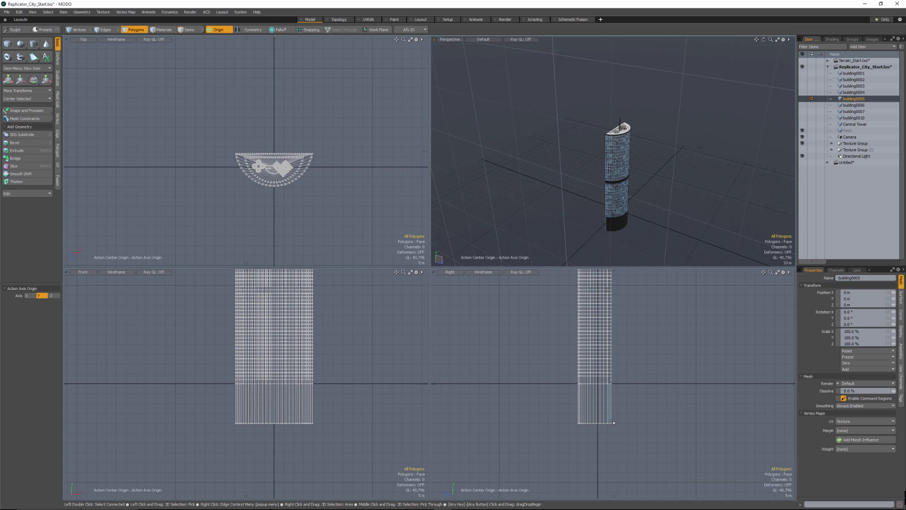
Select all the building meshes from building0001 to building0010 and view them together in perspective.
{"action": "left_click", "coordinate": [854, 117]}
{"action": "left_click", "coordinate": [853, 74], "text": "shift"}
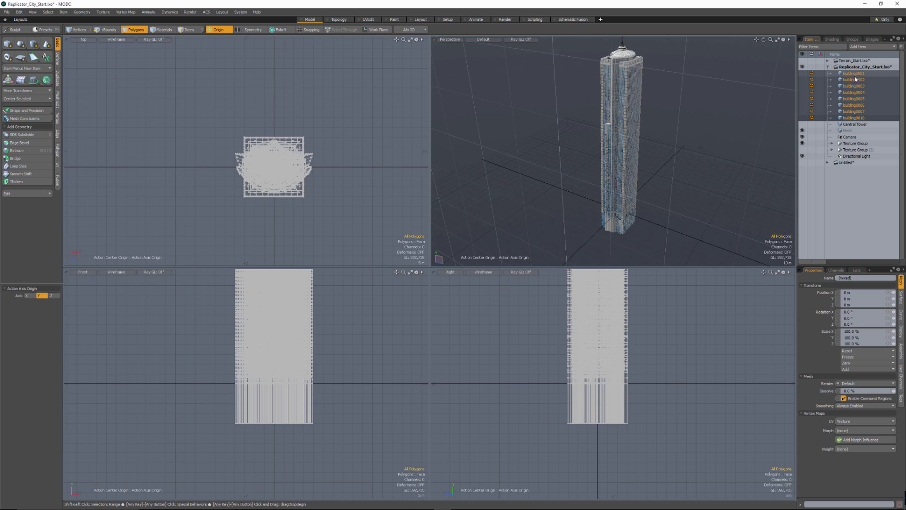
{"action": "left_click_drag", "start_coordinate": [667, 202], "coordinate": [641, 162], "text": "alt"}
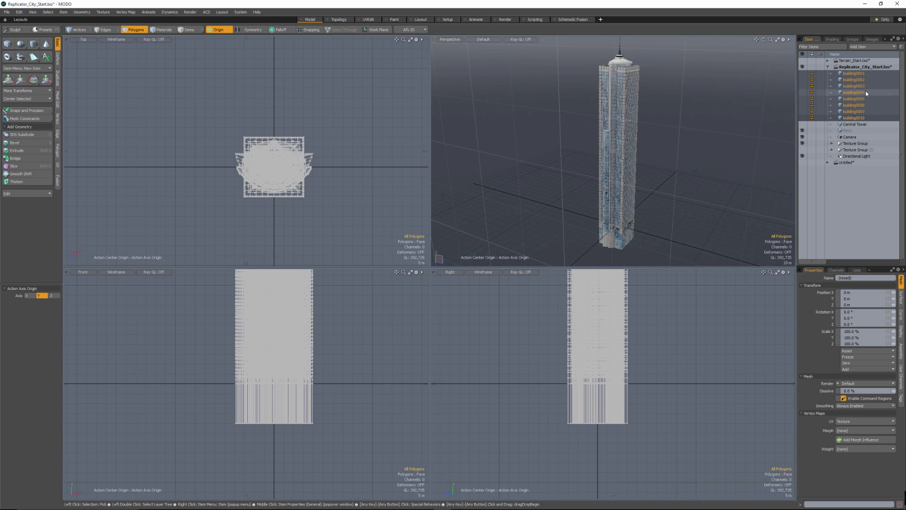
{"action": "left_click_drag", "start_coordinate": [614, 203], "coordinate": [624, 144], "text": "alt"}
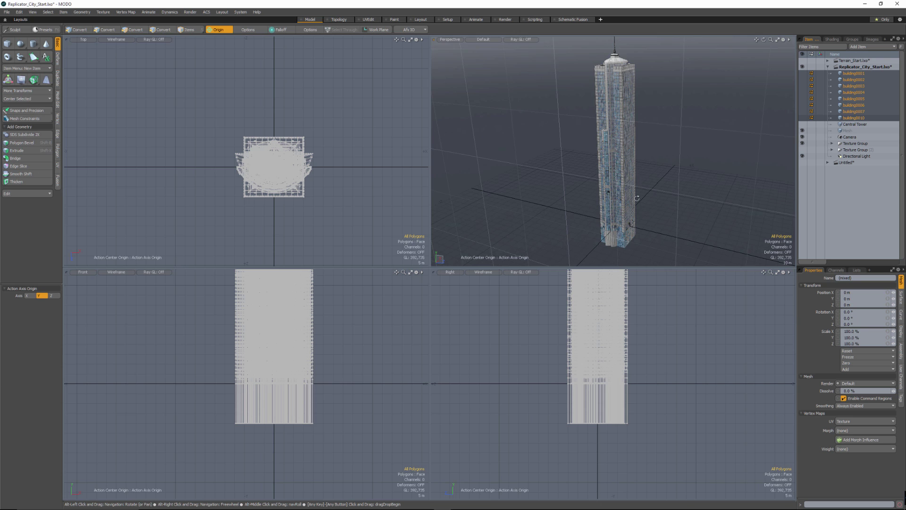
Start a cube primitive with the building meshes still selected and set its position to 0 m on X, Y and Z.
{"action": "left_click_drag", "start_coordinate": [663, 122], "coordinate": [661, 134], "text": "alt"}
{"action": "scroll", "coordinate": [357, 186], "scroll_direction": "down", "scroll_amount": 3}
{"action": "left_click_drag", "start_coordinate": [305, 186], "coordinate": [282, 183], "text": "alt+shift"}
{"action": "scroll", "coordinate": [311, 190], "scroll_direction": "down", "scroll_amount": 2}
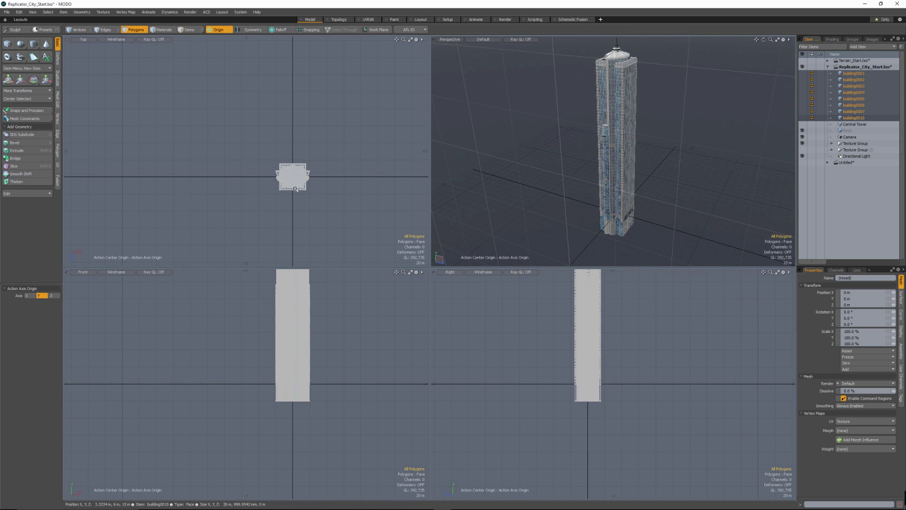
{"action": "left_click", "coordinate": [7, 47]}
{"action": "scroll", "coordinate": [261, 173], "scroll_direction": "down", "scroll_amount": 4}
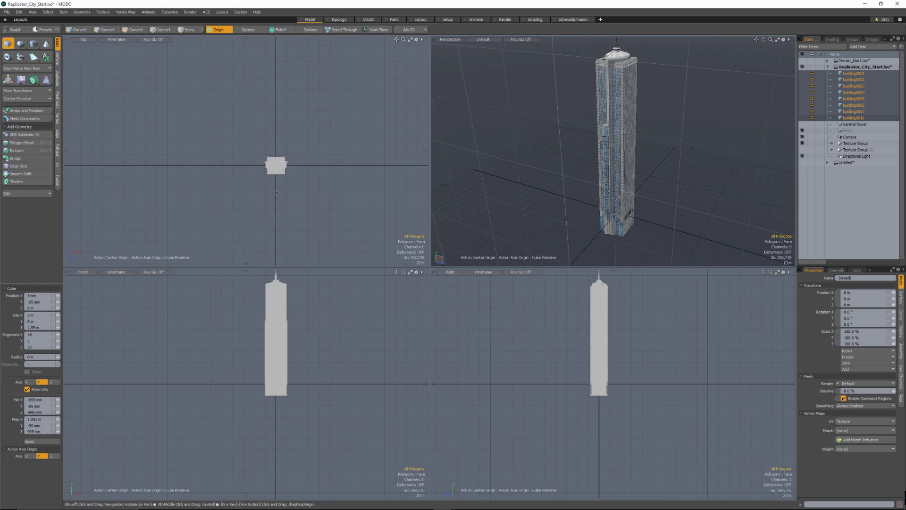
{"action": "left_click", "coordinate": [31, 295]}
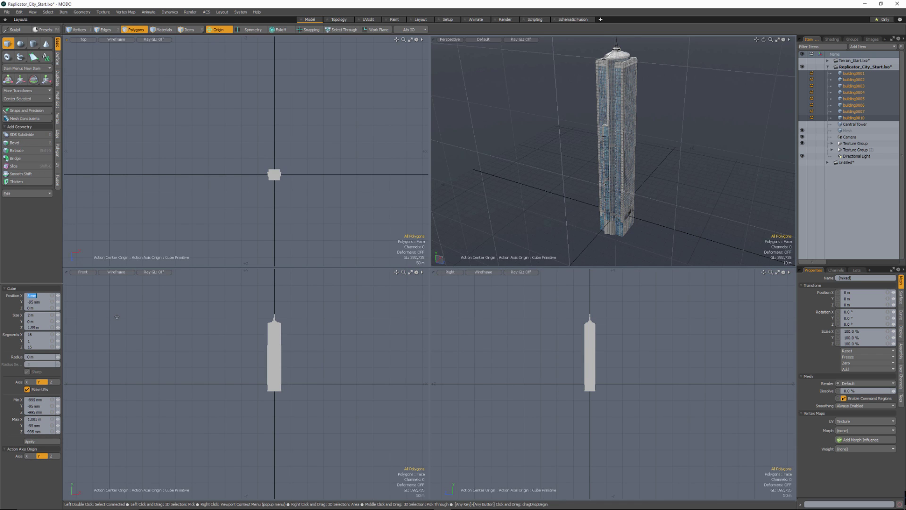
{"action": "type", "text": "0"}
{"action": "key", "text": "Tab"}
{"action": "type", "text": "0"}
{"action": "key", "text": "Tab"}
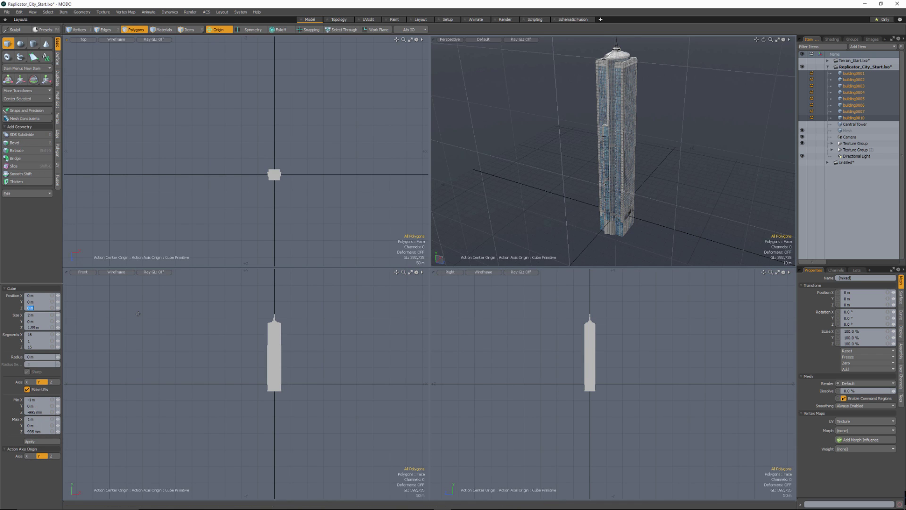
{"action": "key", "text": "Tab"}
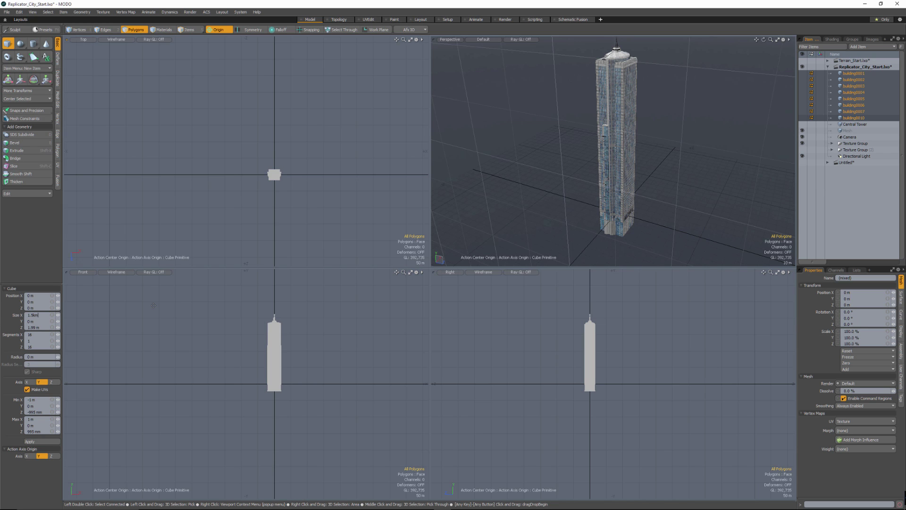
Set the cube primitive's size to 1.5 km in X and Z, with 64 segments along both axes.
{"action": "type", "text": "1.5km"}
{"action": "key", "text": "Tab"}
{"action": "key", "text": "Tab"}
{"action": "type", "text": "1"}
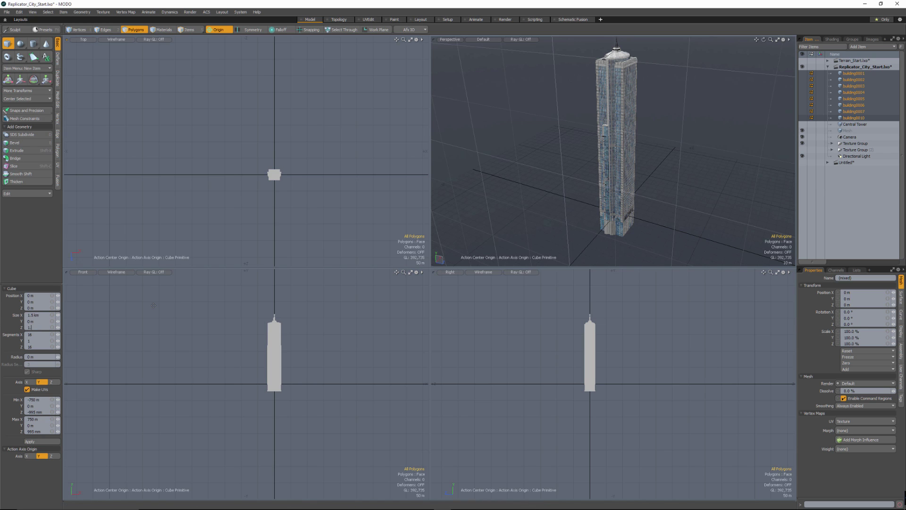
{"action": "type", "text": ".5km"}
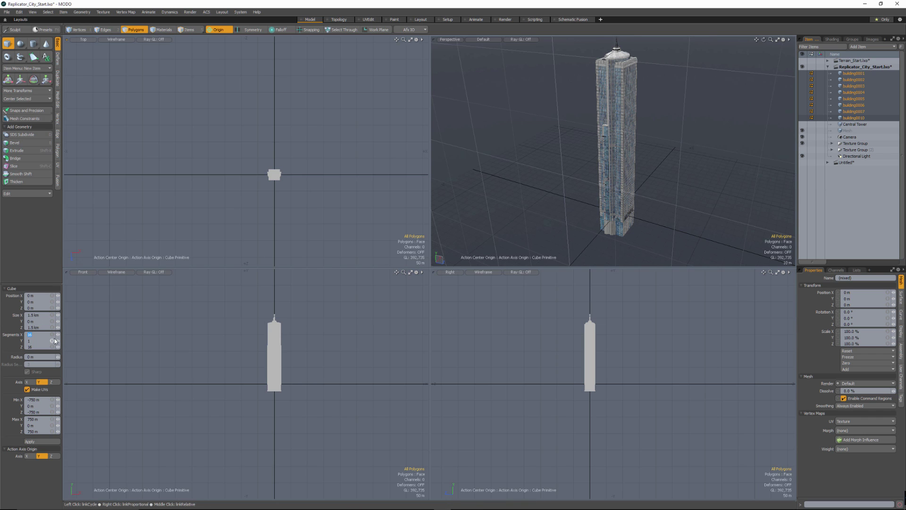
{"action": "type", "text": "6"}
{"action": "key", "text": "Tab"}
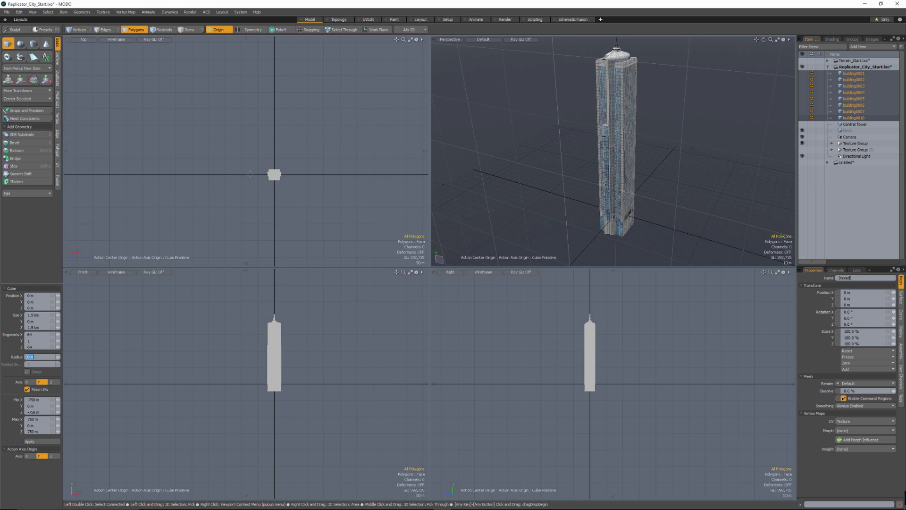
Place the primitive in the top view and set its position to 0 m in X and Z.
{"action": "left_click", "coordinate": [249, 174]}
{"action": "left_click_drag", "start_coordinate": [146, 250], "coordinate": [139, 270], "text": "alt+shift"}
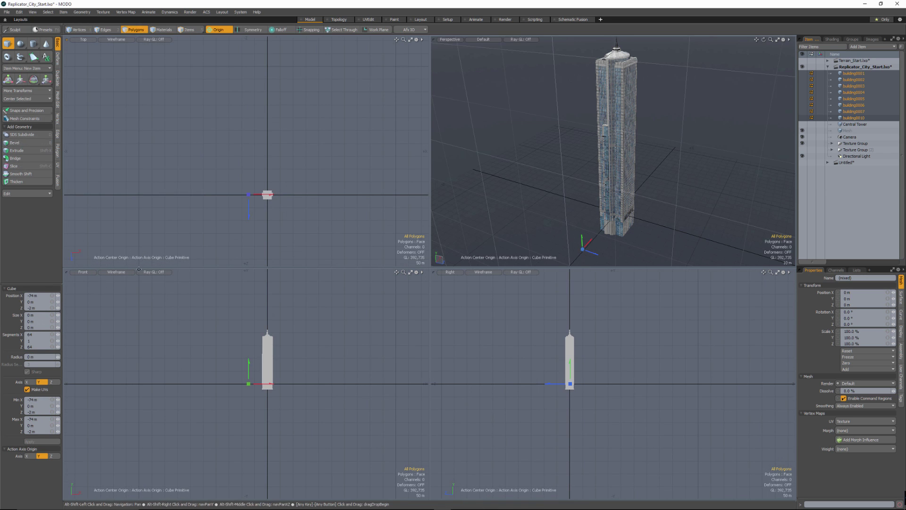
{"action": "left_click", "coordinate": [35, 296]}
{"action": "type", "text": "0"}
{"action": "key", "text": "Tab"}
{"action": "key", "text": "Tab"}
{"action": "type", "text": "0"}
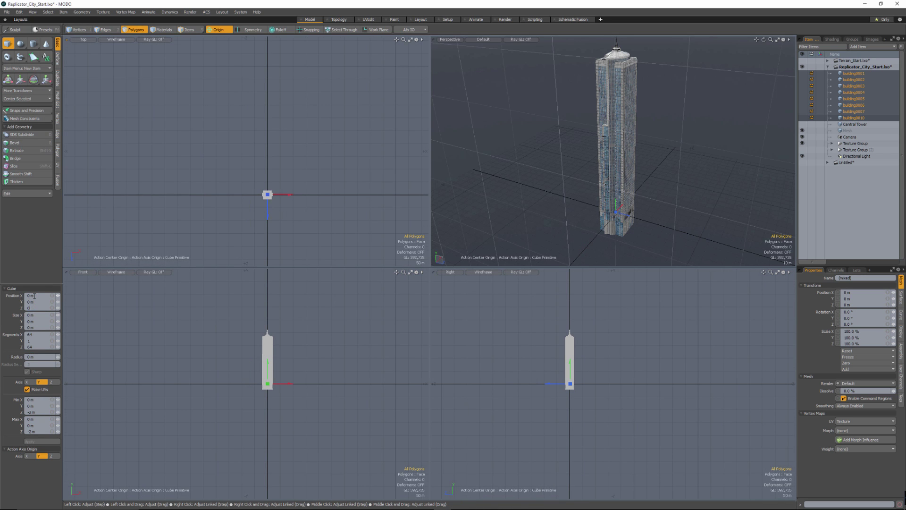
{"action": "key", "text": "Tab"}
Size the flat primitive to 1.5 km in X and Z to form a square base plane.
{"action": "type", "text": "km"}
{"action": "key", "text": "Tab"}
{"action": "key", "text": "Tab"}
{"action": "type", "text": "1.5 km"}
{"action": "key", "text": "Return"}
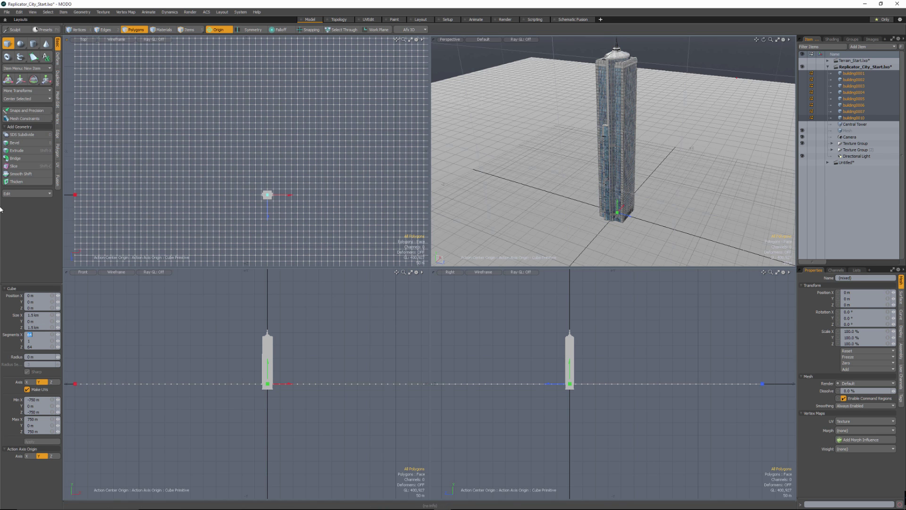
Compare the plane's grid cells with the building footprint and set its segments to 48 in X and Z.
{"action": "left_click_drag", "start_coordinate": [257, 210], "coordinate": [291, 145], "text": "ctrl+alt"}
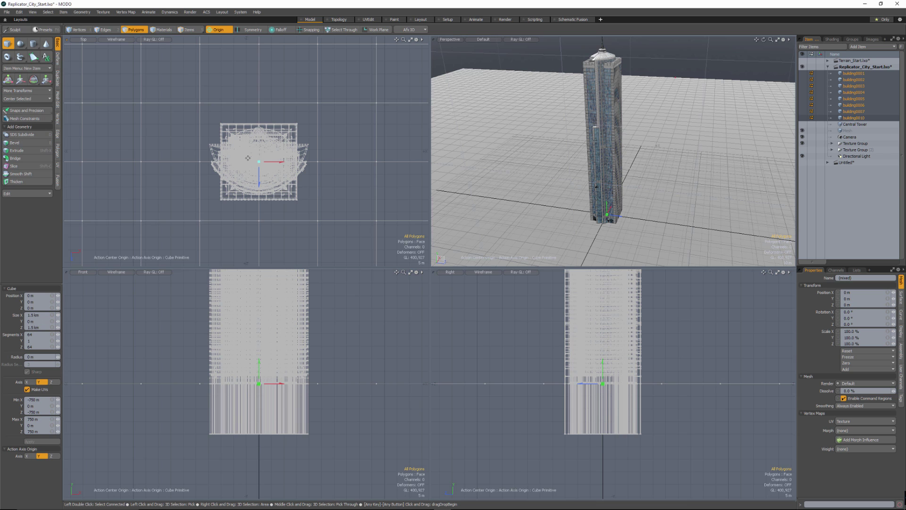
{"action": "left_click", "coordinate": [36, 334]}
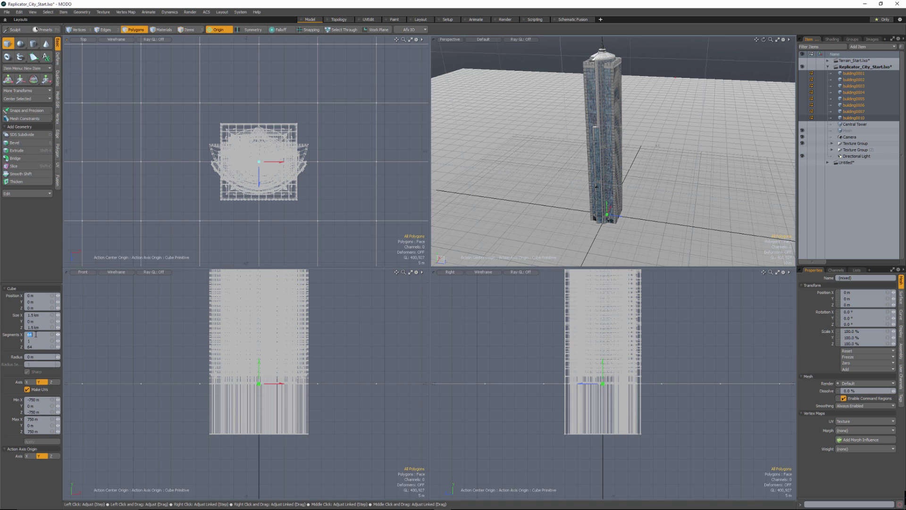
{"action": "key", "text": "Tab"}
{"action": "type", "text": "48"}
{"action": "key", "text": "Tab"}
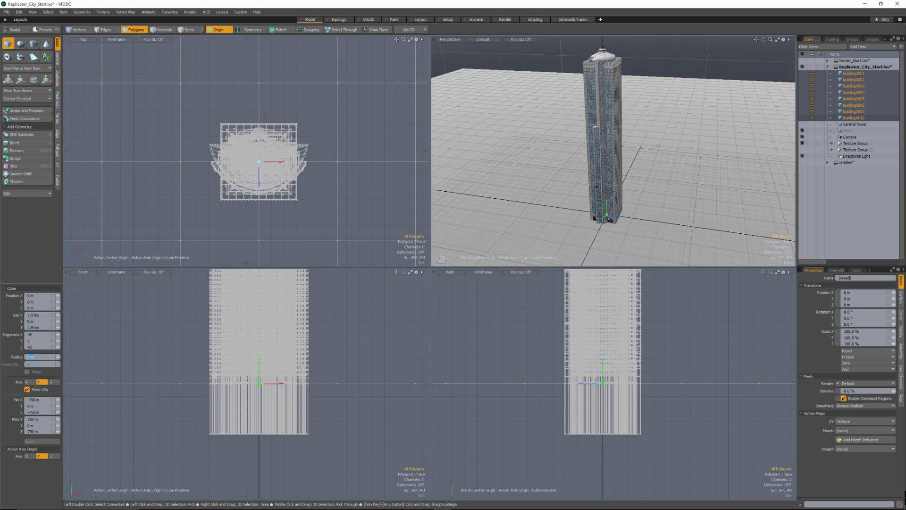
Enlarge the base plane to 2 km in X and Z, with 64 segments along both axes.
{"action": "key", "text": "a"}
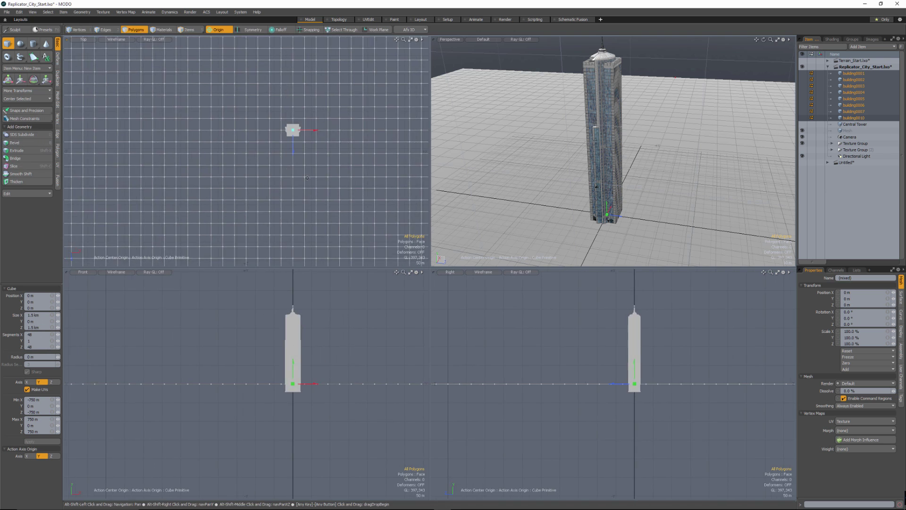
{"action": "left_click_drag", "start_coordinate": [251, 168], "coordinate": [189, 157], "text": "alt+shift"}
{"action": "scroll", "coordinate": [257, 168], "scroll_direction": "up", "scroll_amount": 4}
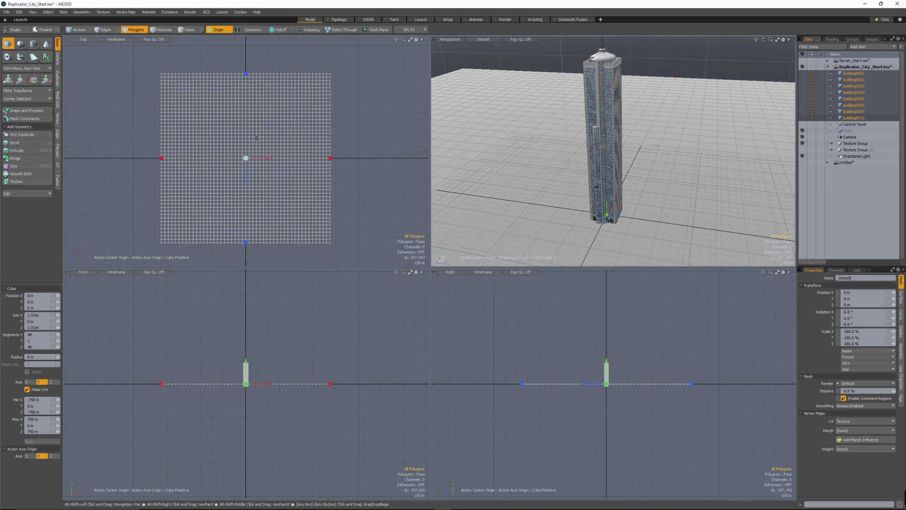
{"action": "mouse_move", "coordinate": [257, 168]}
{"action": "left_mouse_down", "text": "alt+shift"}
{"action": "mouse_move", "coordinate": [255, 151]}
{"action": "mouse_move", "coordinate": [266, 166]}
{"action": "left_mouse_up", "text": "alt+shift"}
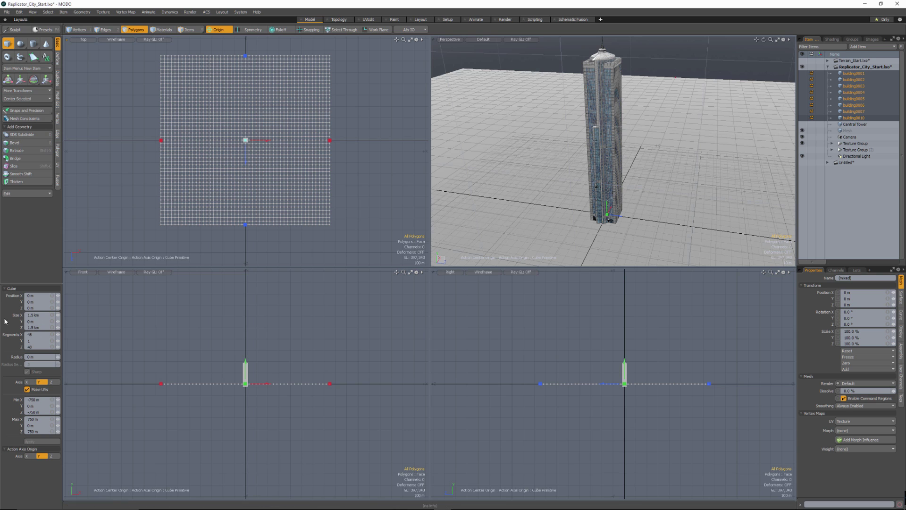
{"action": "left_click_drag", "start_coordinate": [34, 316], "coordinate": [22, 317]}
{"action": "type", "text": "2"}
{"action": "key", "text": "Tab"}
{"action": "key", "text": "Tab"}
{"action": "key", "text": "Left"}
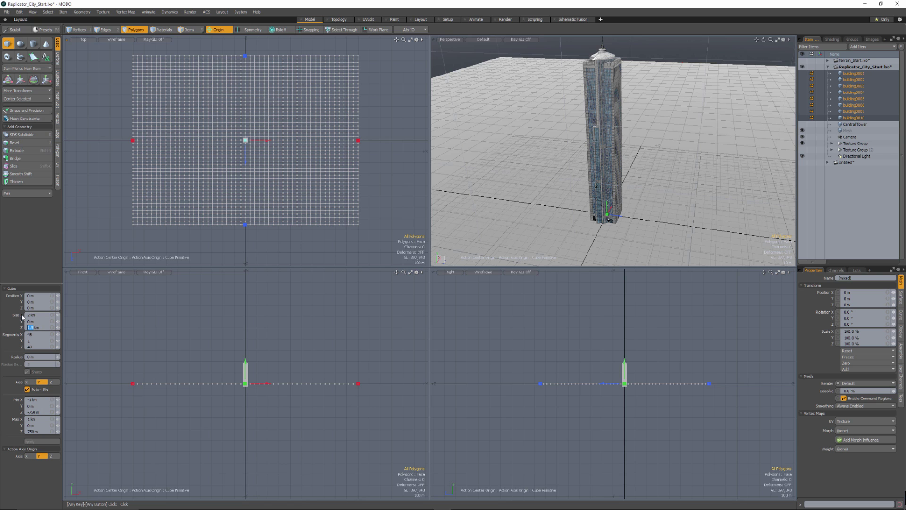
{"action": "type", "text": "2"}
{"action": "key", "text": "Tab"}
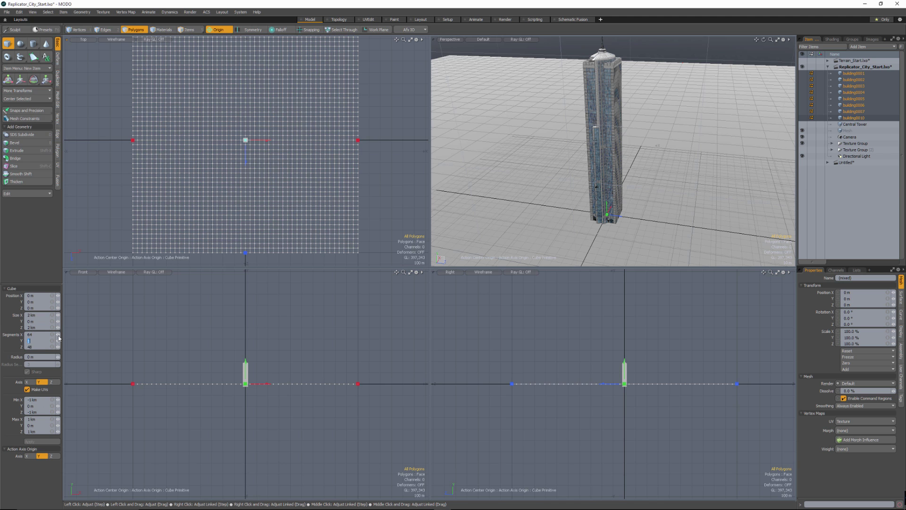
{"action": "key", "text": "Tab"}
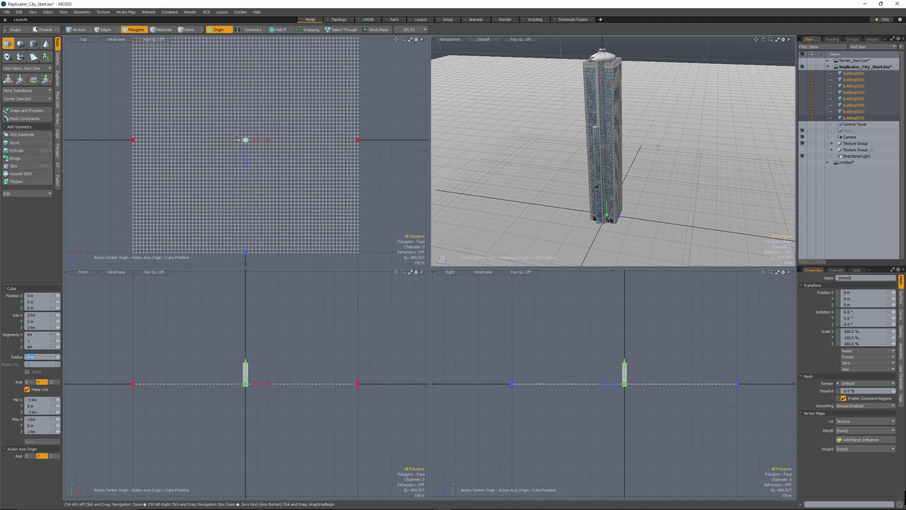
Set the base plane's segments to 60 in X and Z and finish the cube primitive.
{"action": "left_click_drag", "start_coordinate": [237, 139], "coordinate": [352, 167], "text": "ctrl+alt"}
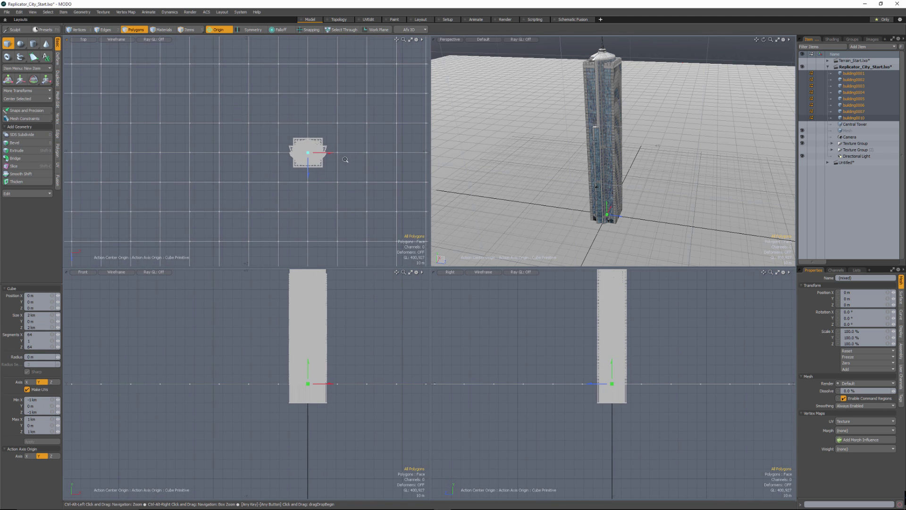
{"action": "left_click", "coordinate": [38, 333]}
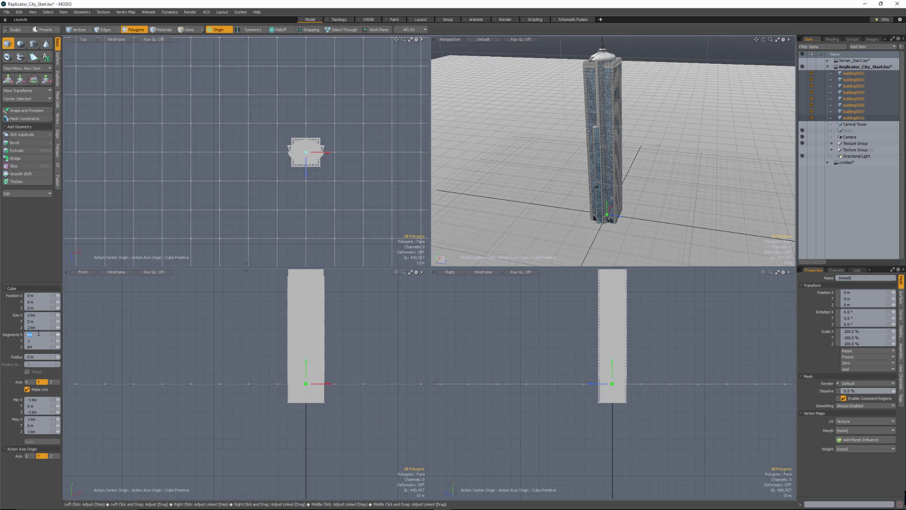
{"action": "type", "text": "60"}
{"action": "key", "text": "Tab"}
{"action": "key", "text": "Tab"}
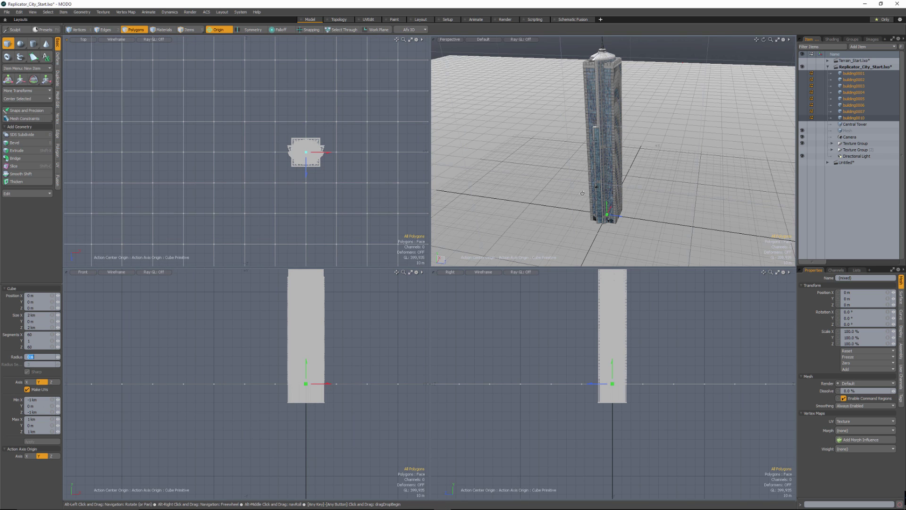
{"action": "scroll", "coordinate": [609, 213], "scroll_direction": "down", "scroll_amount": 4}
{"action": "left_click_drag", "start_coordinate": [609, 214], "coordinate": [628, 136], "text": "alt"}
{"action": "scroll", "coordinate": [597, 181], "scroll_direction": "down", "scroll_amount": 4}
{"action": "scroll", "coordinate": [547, 162], "scroll_direction": "down", "scroll_amount": 2}
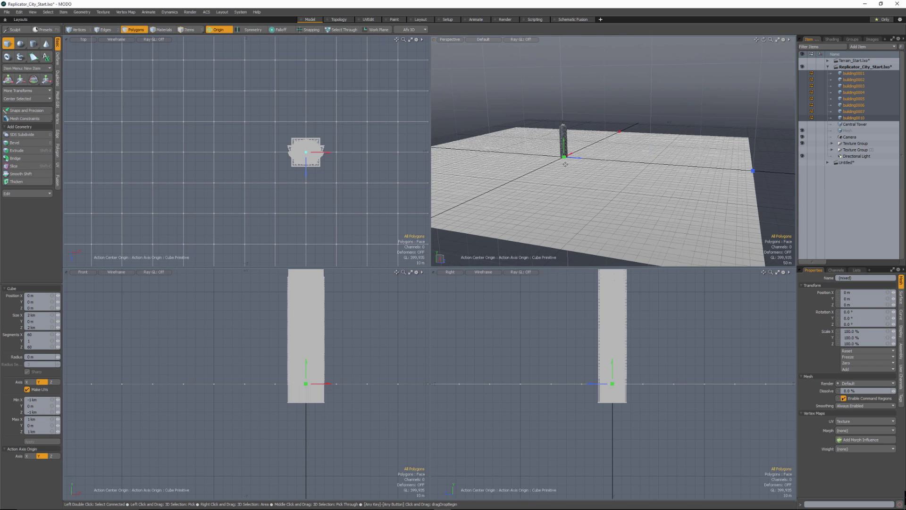
{"action": "left_click_drag", "start_coordinate": [576, 168], "coordinate": [635, 136], "text": "alt"}
{"action": "left_click_drag", "start_coordinate": [589, 182], "coordinate": [631, 152], "text": "alt"}
{"action": "key", "text": "space"}
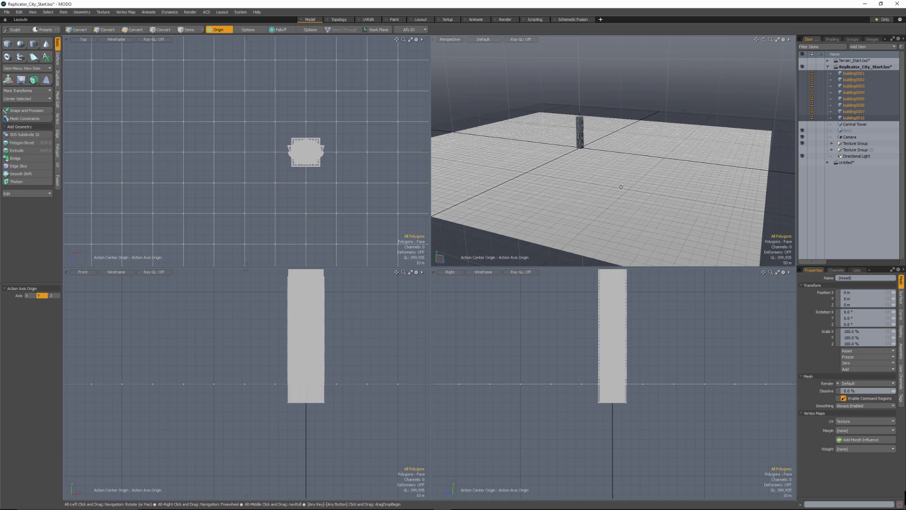
Move the base plane's polygons out of the building meshes into the empty mesh item and rename that item Layout.
{"action": "key", "text": "1"}
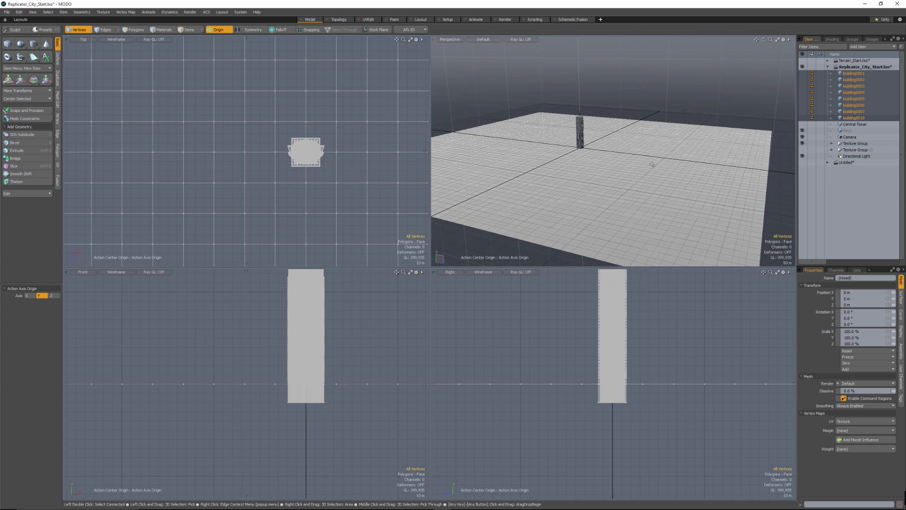
{"action": "key", "text": "2"}
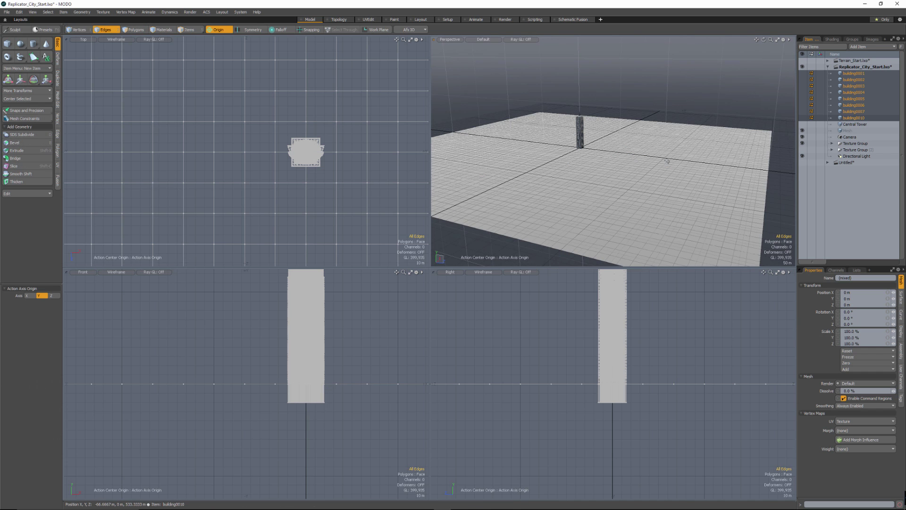
{"action": "key", "text": "3"}
{"action": "double_click", "coordinate": [665, 174]}
{"action": "left_click_drag", "start_coordinate": [665, 175], "coordinate": [703, 181], "text": "alt"}
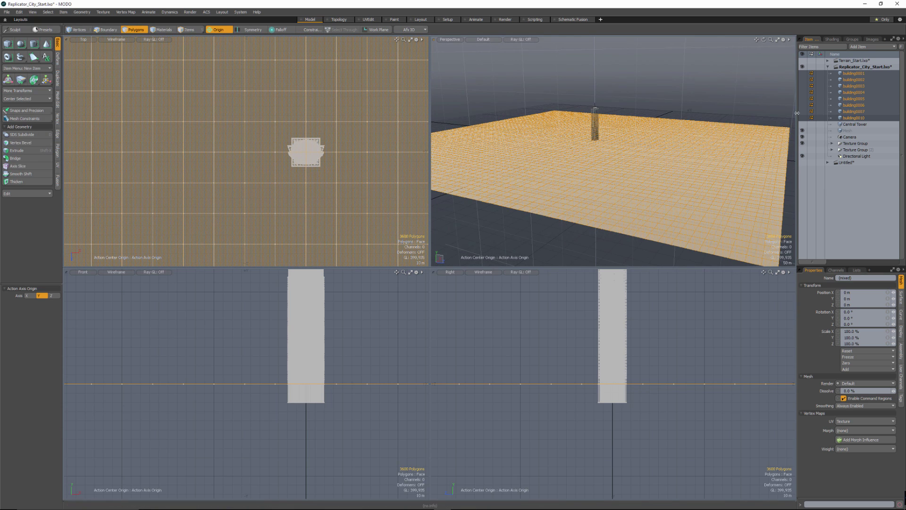
{"action": "left_click", "coordinate": [819, 131]}
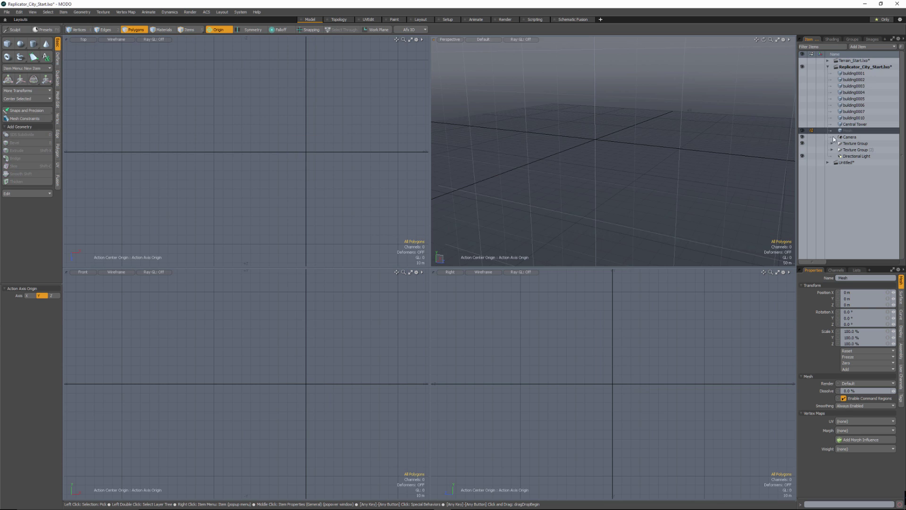
{"action": "key", "text": "ctrl+v"}
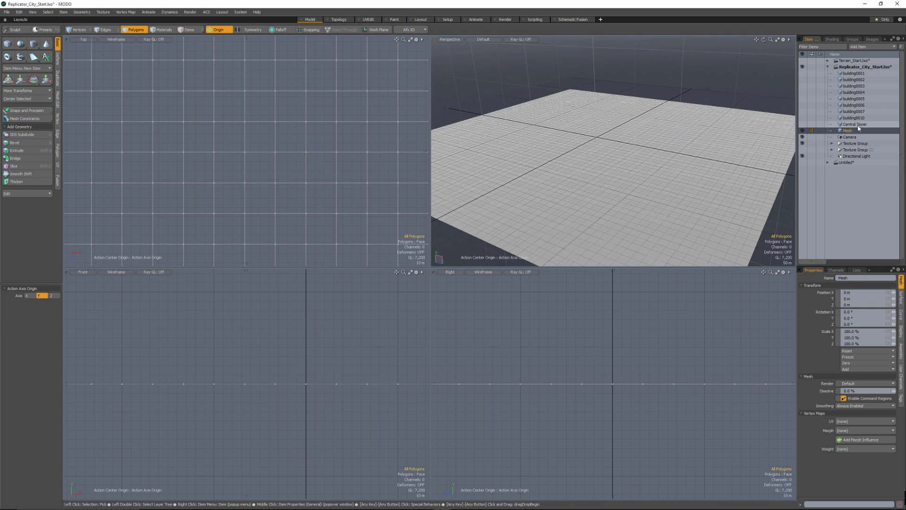
{"action": "double_click", "coordinate": [852, 279]}
{"action": "type", "text": "Layout"}
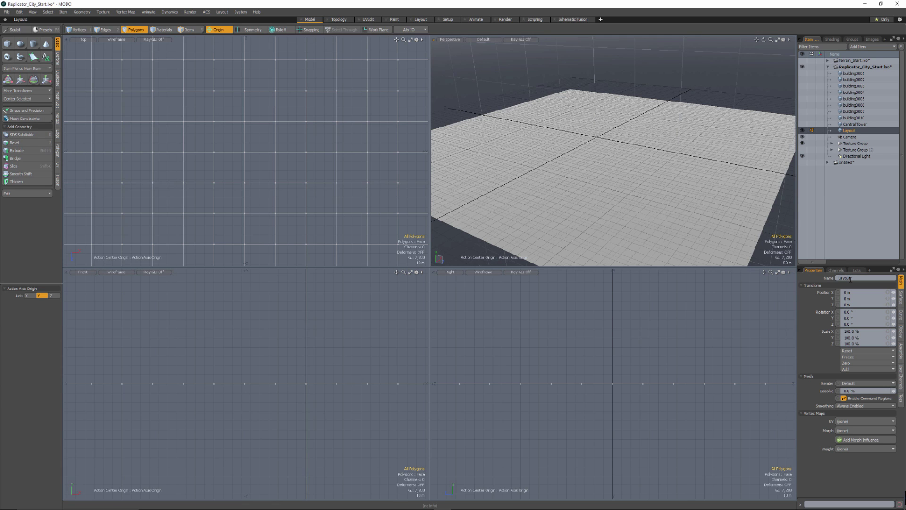
Select all the building meshes from building0001 to building0010 and turn on their visibility.
{"action": "left_click", "coordinate": [851, 118]}
{"action": "left_click", "coordinate": [852, 74], "text": "shift"}
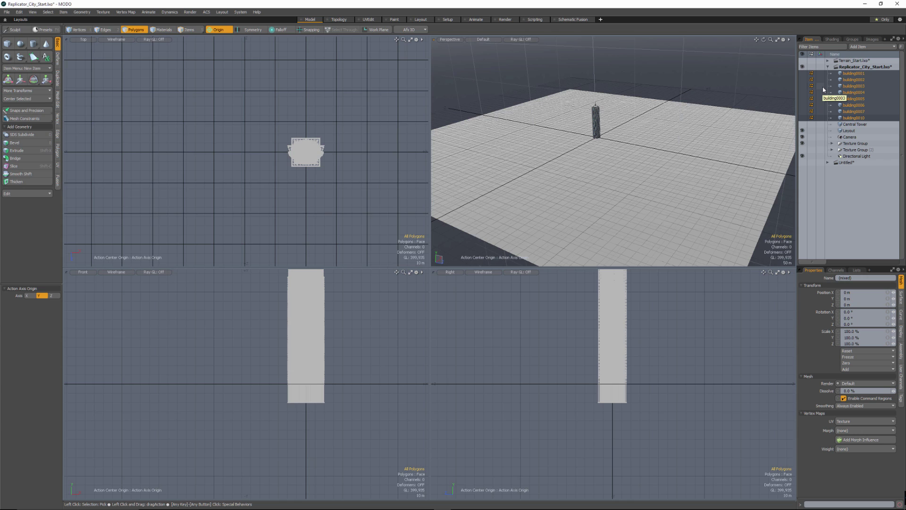
{"action": "left_click_drag", "start_coordinate": [802, 74], "coordinate": [807, 118]}
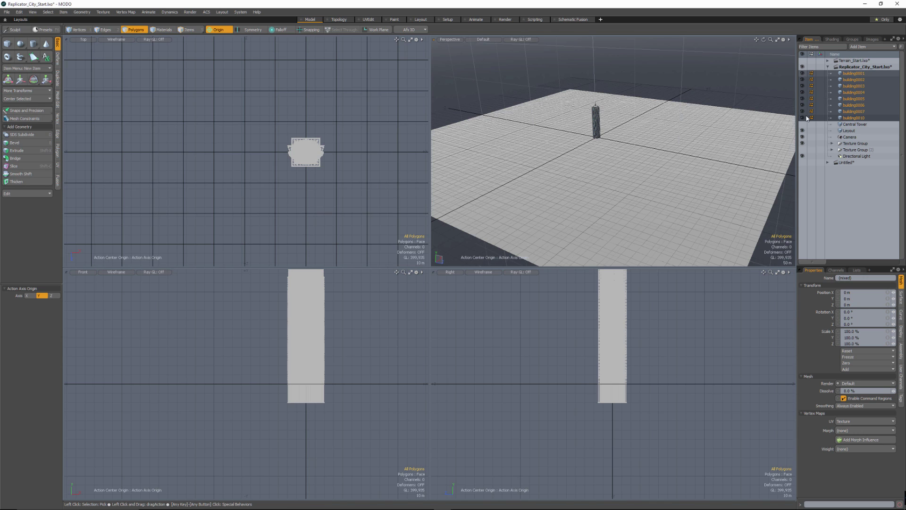
Create a new Standard group named Buildings from the selected building meshes.
{"action": "left_click", "coordinate": [853, 39]}
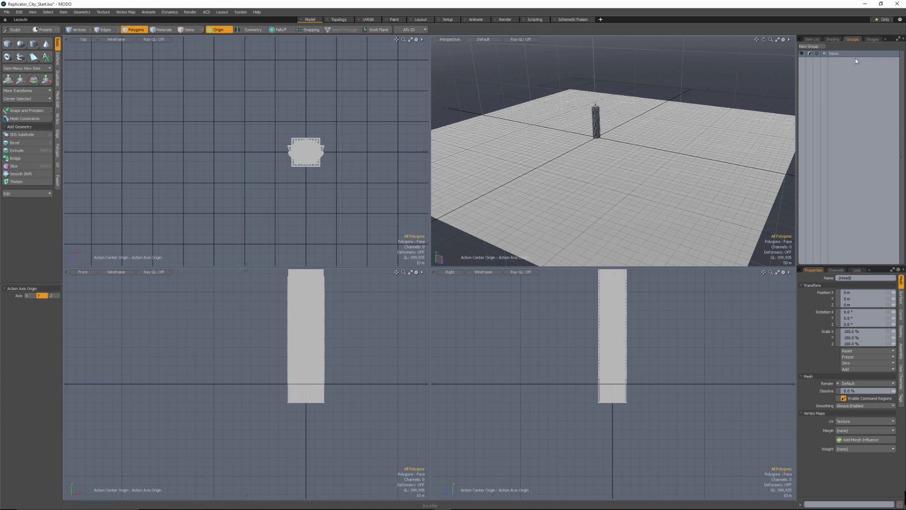
{"action": "left_click", "coordinate": [808, 46]}
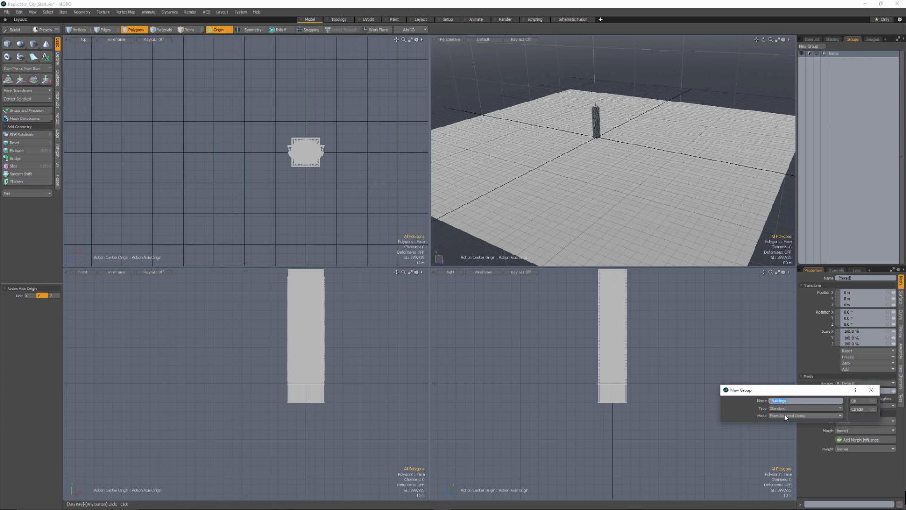
{"action": "left_click", "coordinate": [858, 401]}
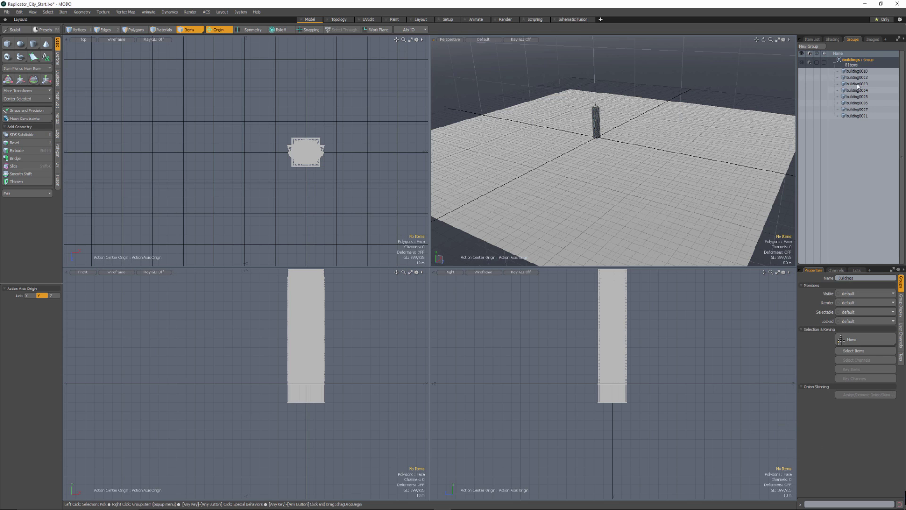
{"action": "left_click", "coordinate": [835, 60]}
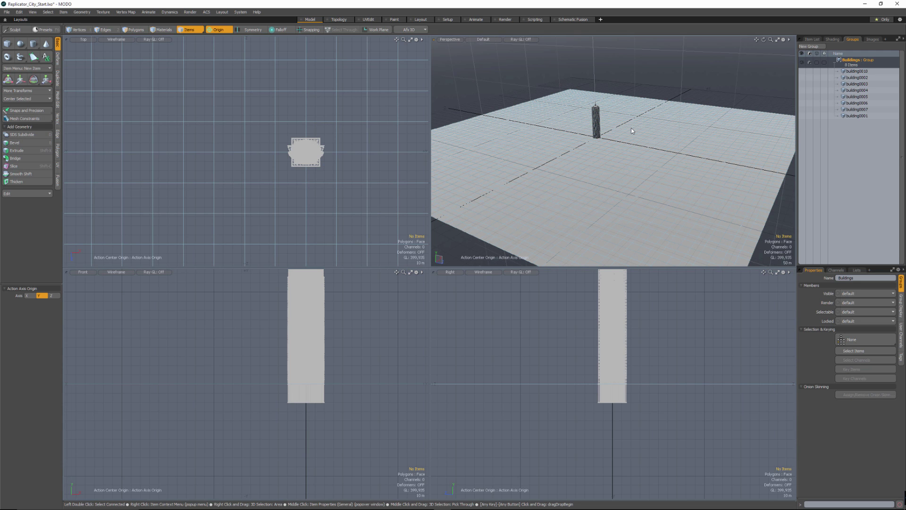
Select building0001, building0005 and building0010 from the Buildings group, try to parent them together, and undo the parenting.
{"action": "left_click", "coordinate": [845, 72]}
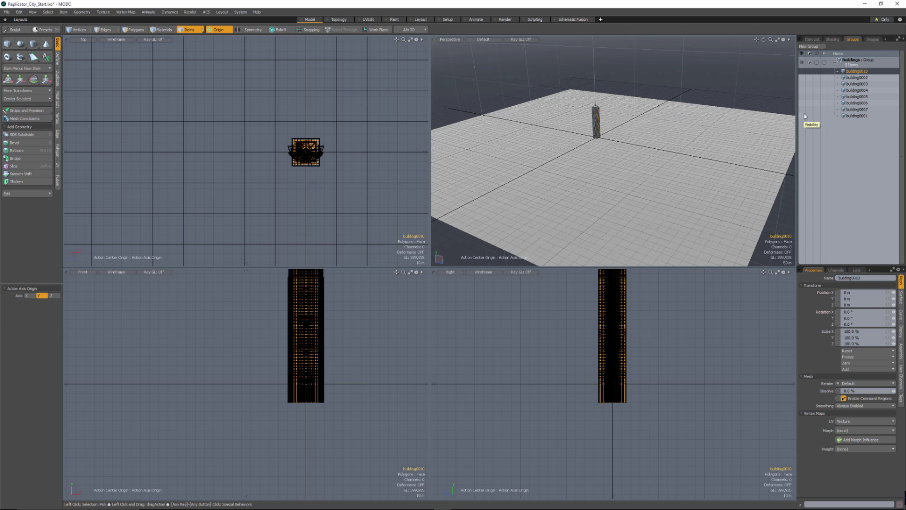
{"action": "left_click", "coordinate": [861, 98], "text": "shift"}
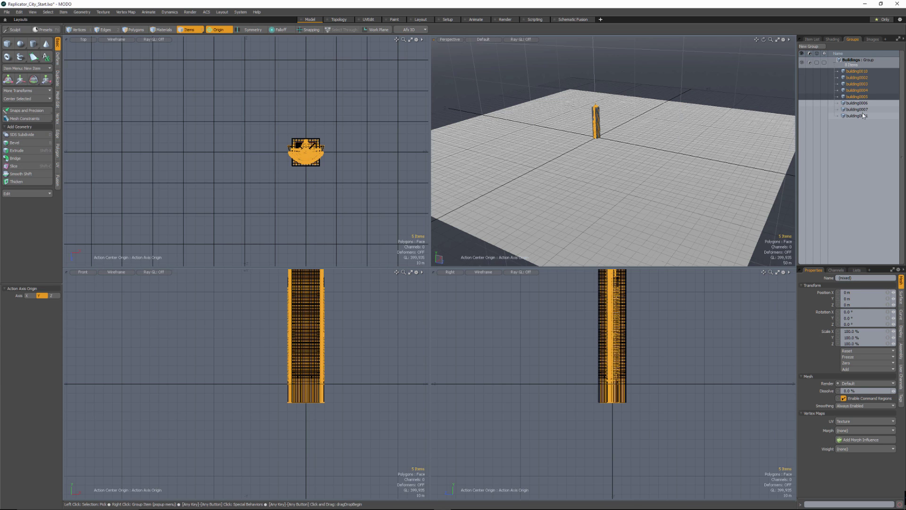
{"action": "left_click", "coordinate": [861, 116]}
{"action": "left_click", "coordinate": [861, 97], "text": "ctrl"}
{"action": "left_click", "coordinate": [861, 71], "text": "ctrl"}
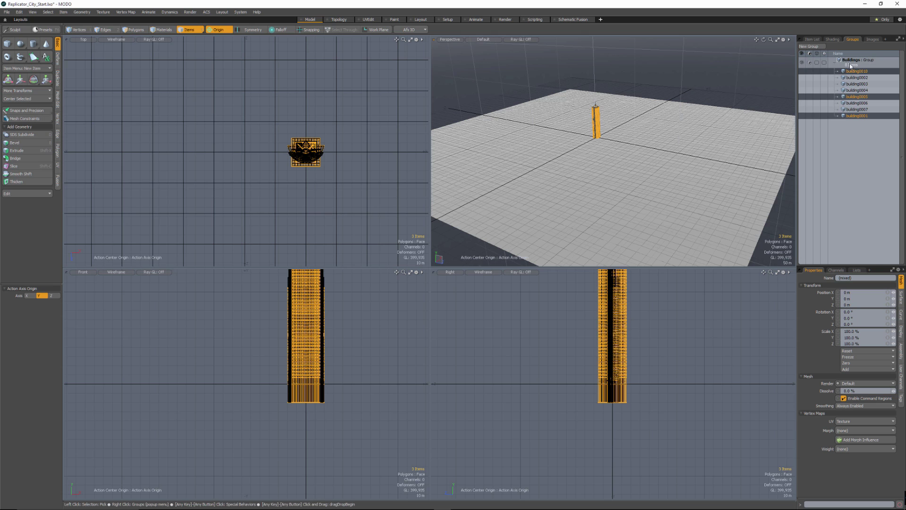
{"action": "left_click", "coordinate": [835, 60]}
{"action": "left_click", "coordinate": [812, 39]}
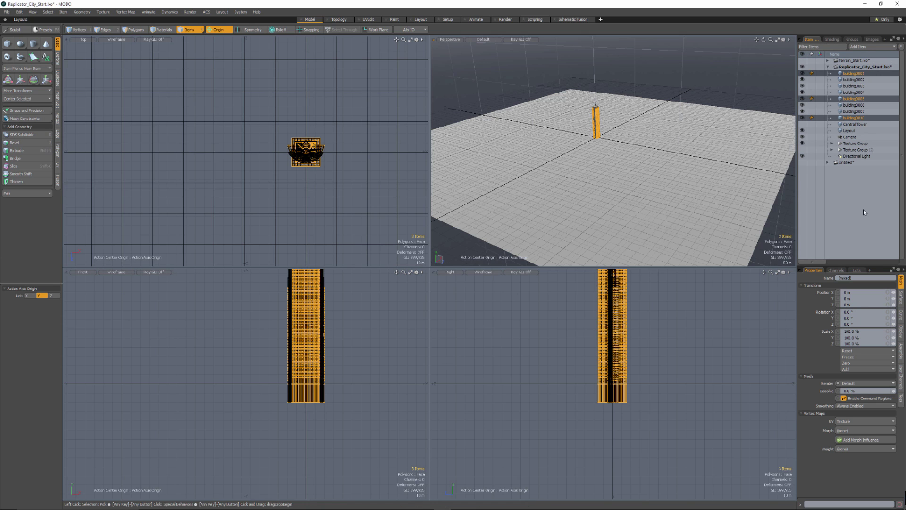
{"action": "key", "text": "ctrl+p"}
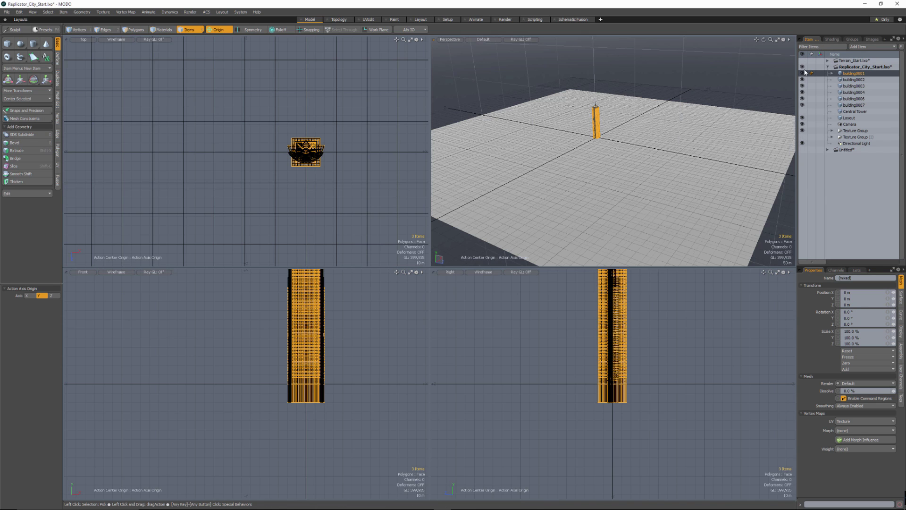
{"action": "key", "text": "ctrl+z"}
Make building0002 the reference item and hide all the meshes from building0001 to building0010.
{"action": "left_click", "coordinate": [819, 74]}
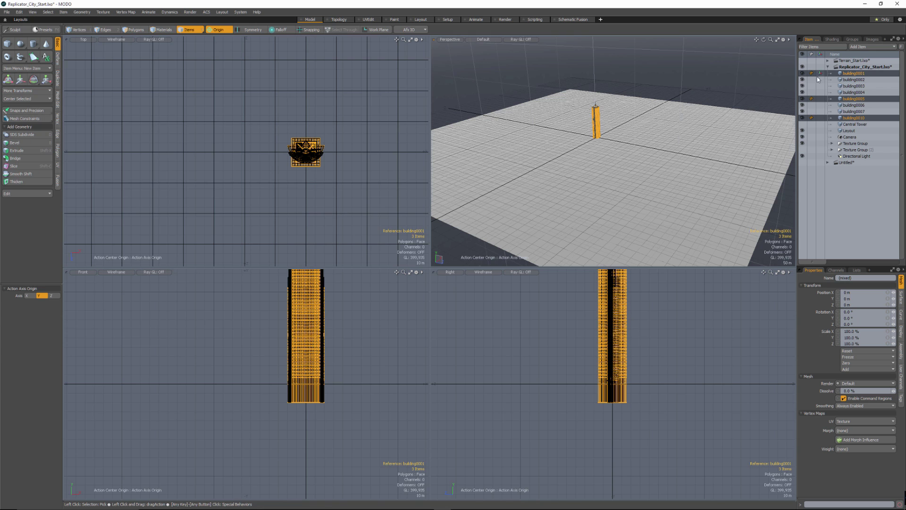
{"action": "left_click", "coordinate": [820, 79]}
{"action": "left_click_drag", "start_coordinate": [801, 73], "coordinate": [804, 118]}
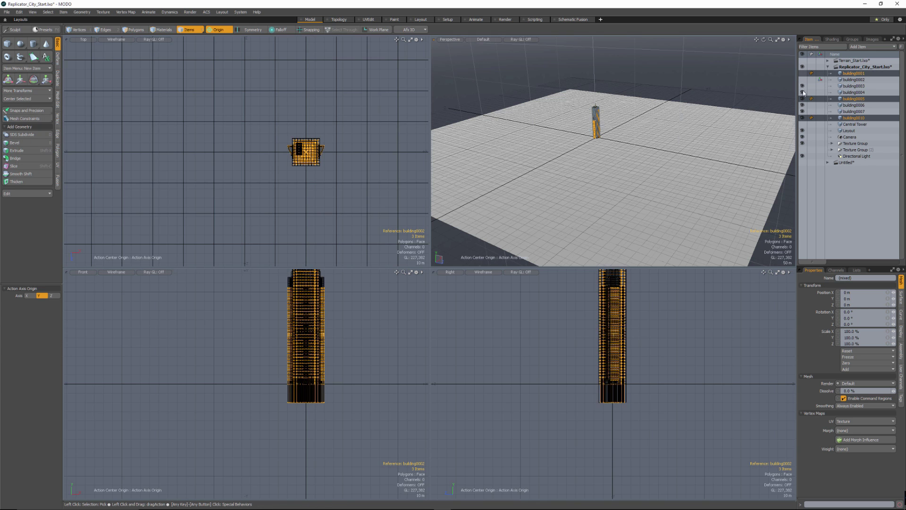
Select the Layout mesh and add a Replicator item to the scene.
{"action": "left_click", "coordinate": [849, 131]}
{"action": "left_click", "coordinate": [863, 47]}
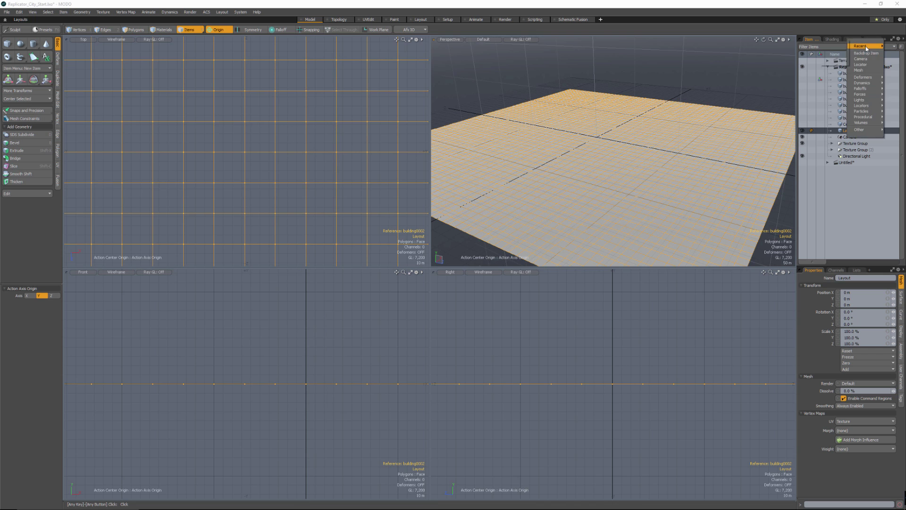
{"action": "mouse_move", "coordinate": [868, 111]}
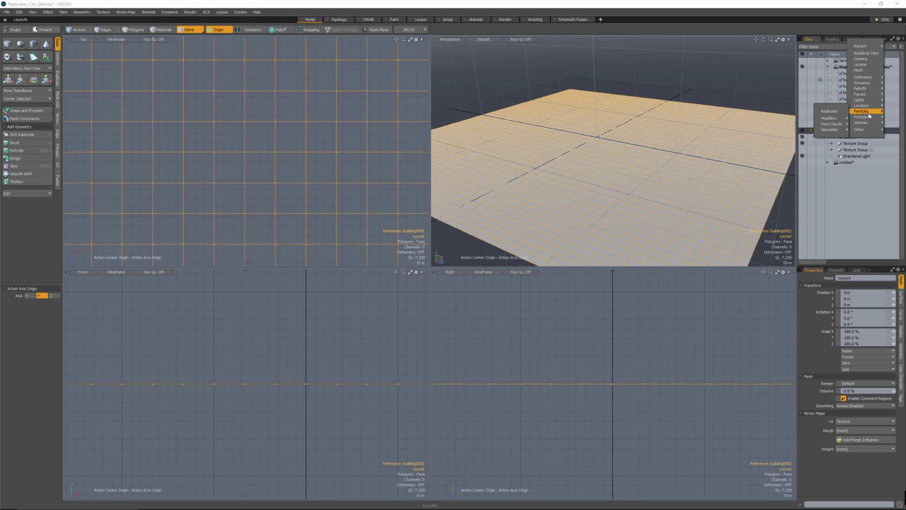
{"action": "left_click", "coordinate": [830, 111]}
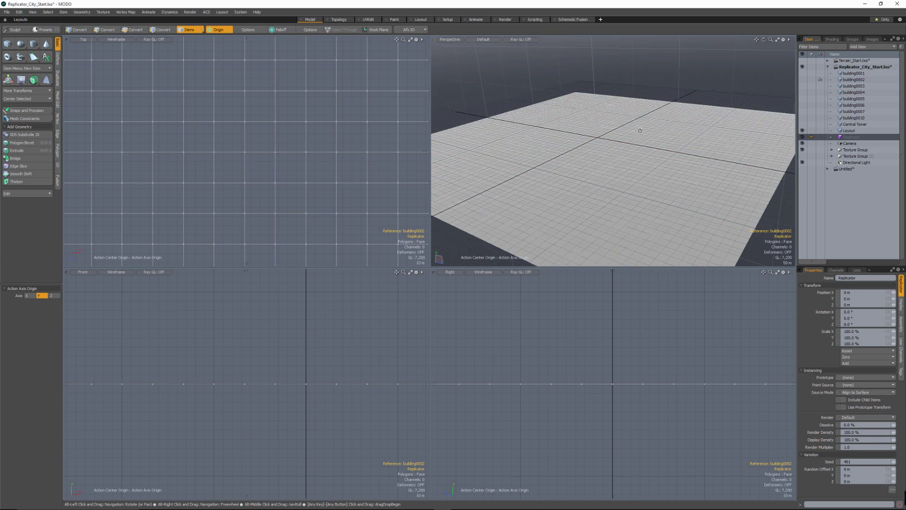
Set the Replicator's prototype to the Buildings group and its point source to the Layout mesh.
{"action": "left_click_drag", "start_coordinate": [640, 130], "coordinate": [656, 143], "text": "alt"}
{"action": "left_click", "coordinate": [855, 377]}
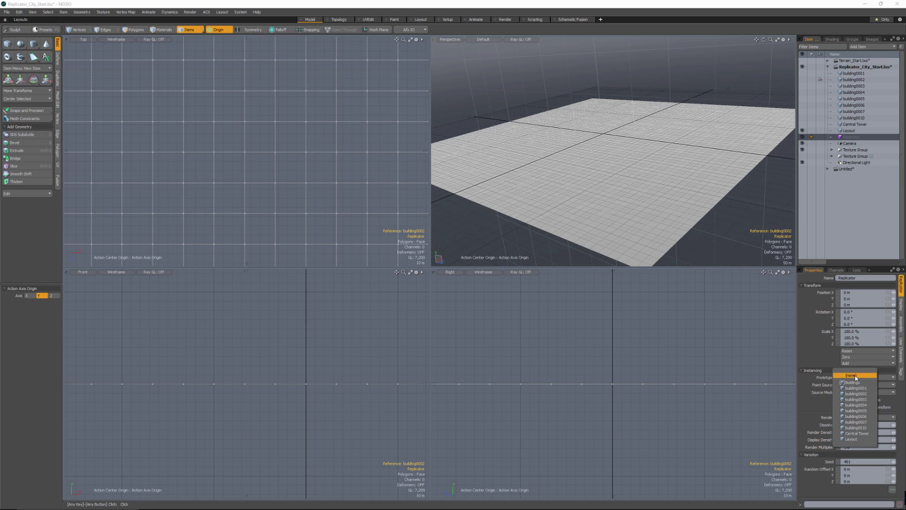
{"action": "left_click", "coordinate": [852, 382]}
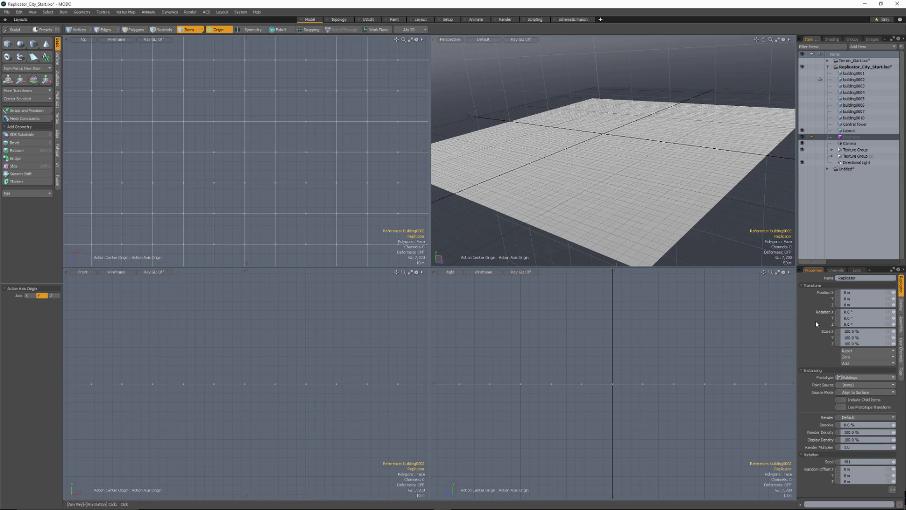
{"action": "left_click", "coordinate": [859, 384]}
{"action": "left_click", "coordinate": [858, 444]}
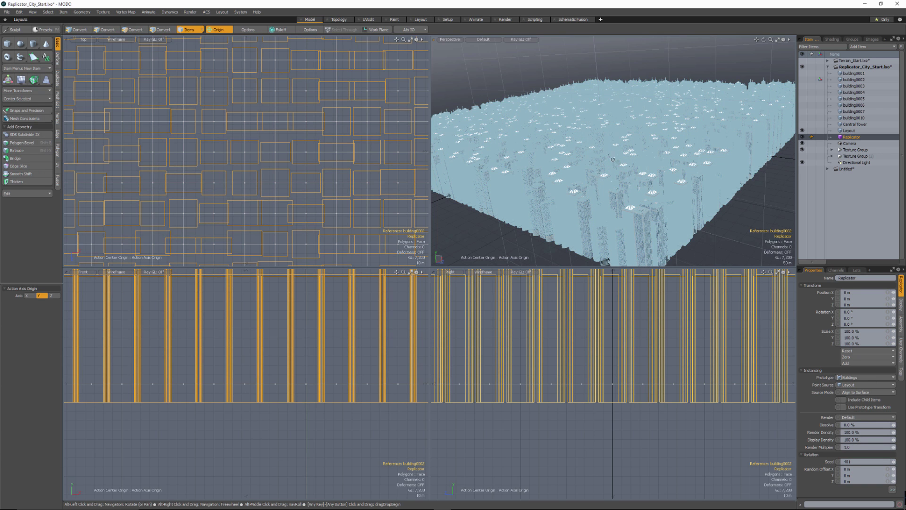
For the Replicator's variation, turn off Uniform Scale and turn on random 90° Y rotations.
{"action": "left_click_drag", "start_coordinate": [619, 134], "coordinate": [692, 87], "text": "ctrl+alt"}
{"action": "left_click", "coordinate": [694, 50]}
{"action": "mouse_move", "coordinate": [629, 132]}
{"action": "left_mouse_down", "text": "alt"}
{"action": "mouse_move", "coordinate": [659, 122]}
{"action": "mouse_move", "coordinate": [658, 143]}
{"action": "mouse_move", "coordinate": [615, 141]}
{"action": "left_mouse_up", "text": "alt"}
{"action": "left_click_drag", "start_coordinate": [682, 137], "coordinate": [660, 136], "text": "alt+shift"}
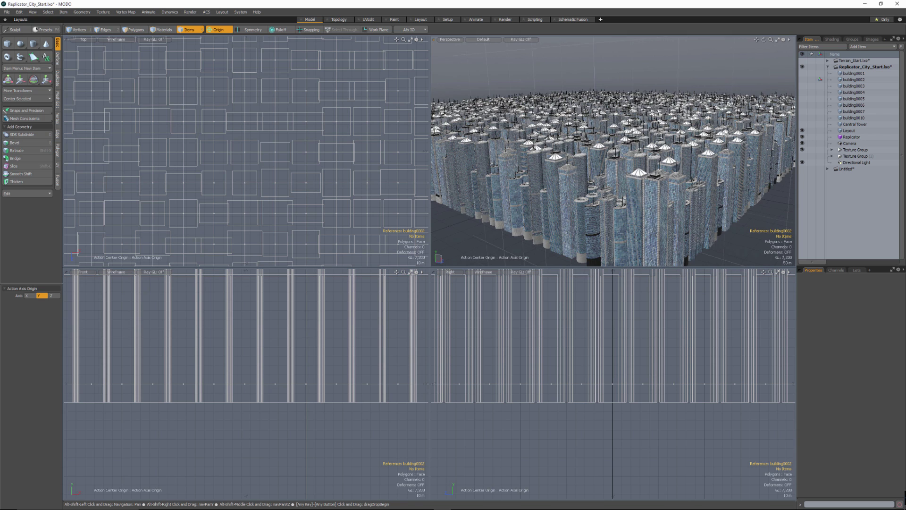
{"action": "left_click_drag", "start_coordinate": [593, 245], "coordinate": [659, 135], "text": "alt"}
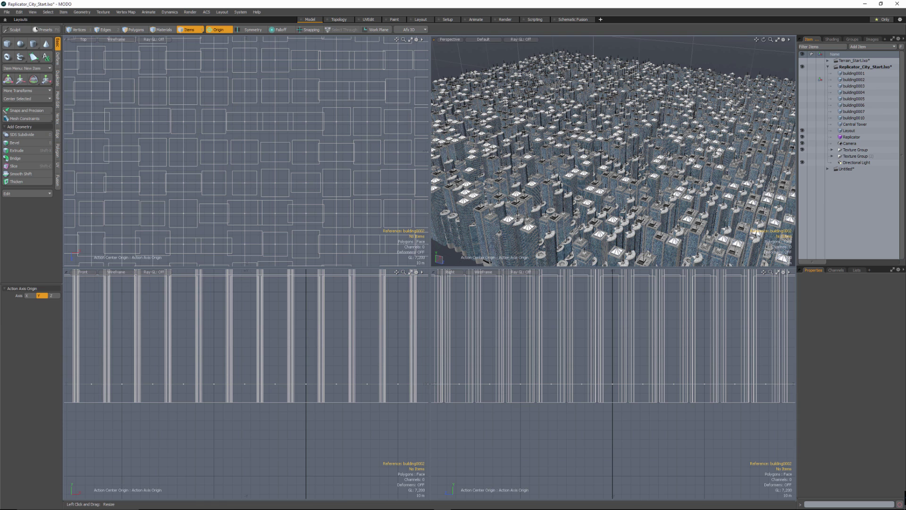
{"action": "left_click", "coordinate": [659, 135]}
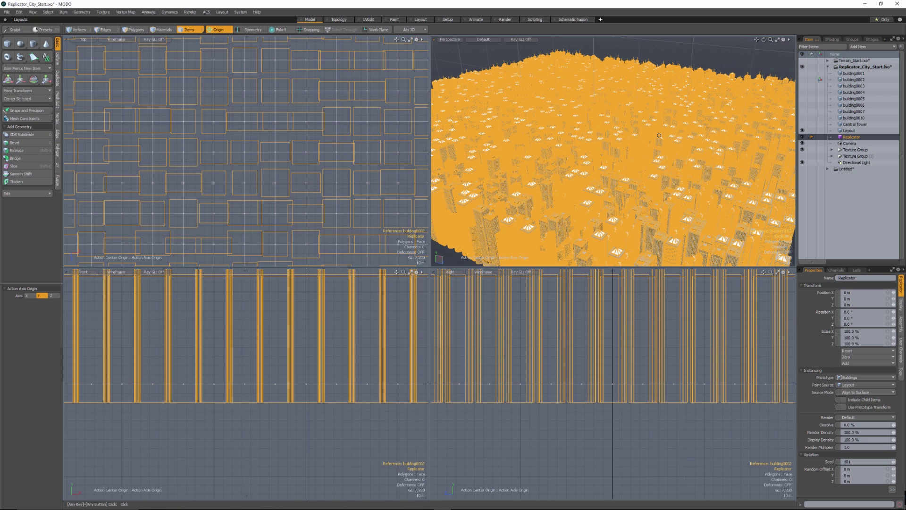
{"action": "left_click", "coordinate": [809, 285]}
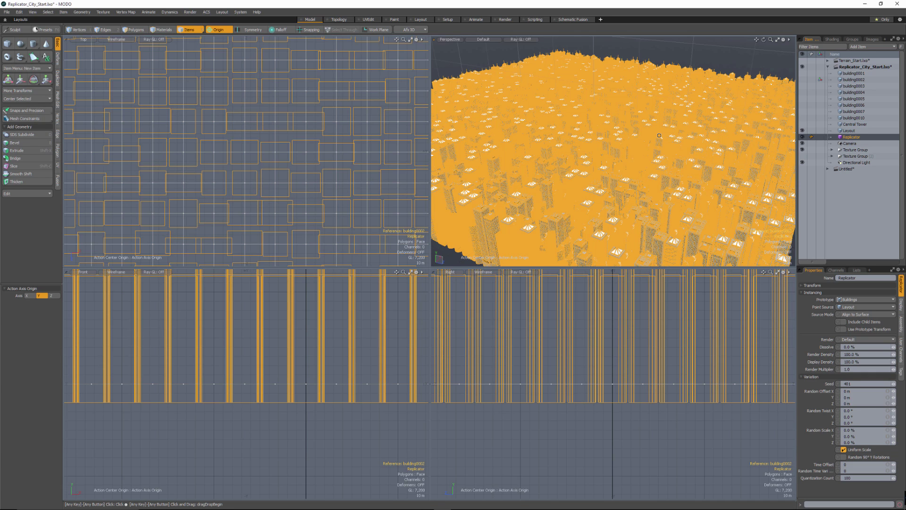
{"action": "left_click", "coordinate": [841, 449]}
{"action": "left_click", "coordinate": [841, 457]}
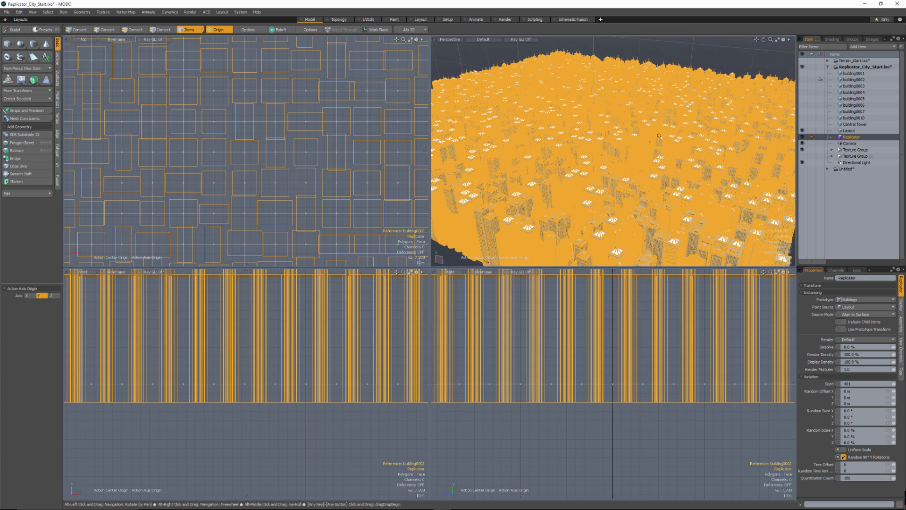
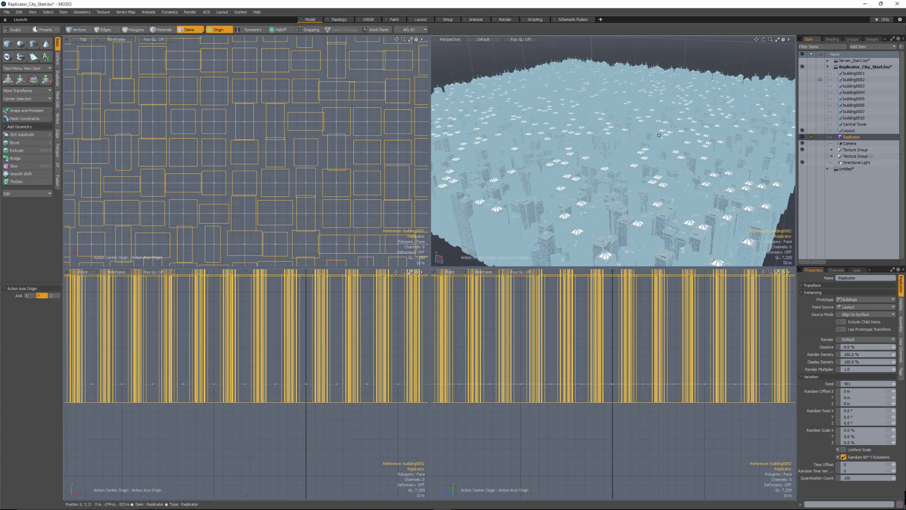
Set the Replicator's Random Offset Y to 18 m.
{"action": "left_click", "coordinate": [659, 135]}
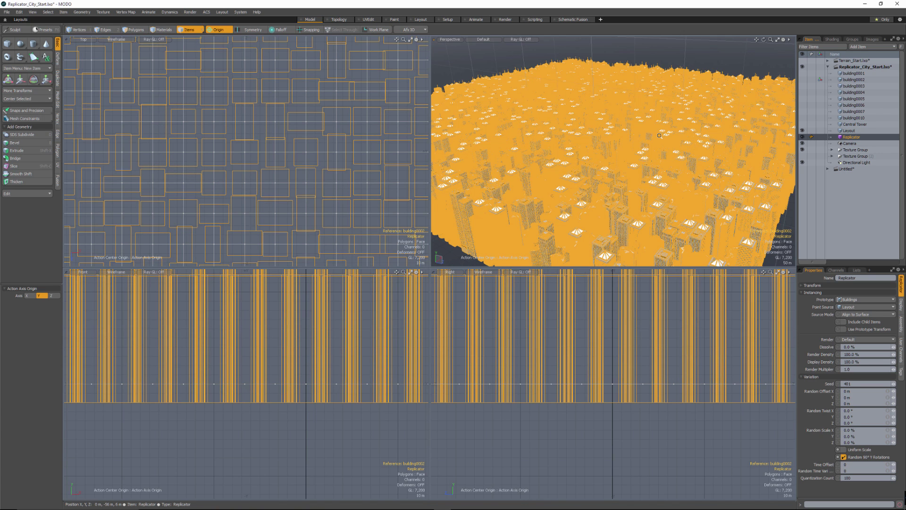
{"action": "left_click_drag", "start_coordinate": [659, 135], "coordinate": [659, 135], "text": "alt"}
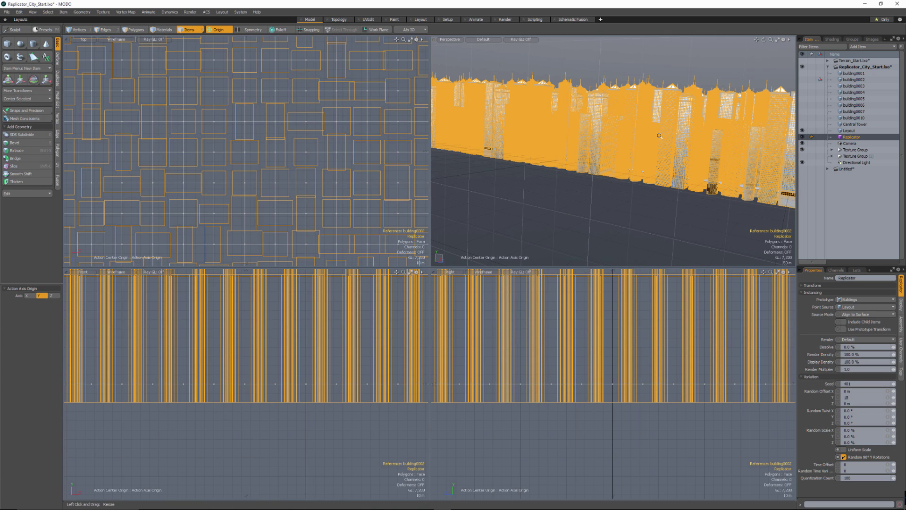
{"action": "key", "text": "Tab"}
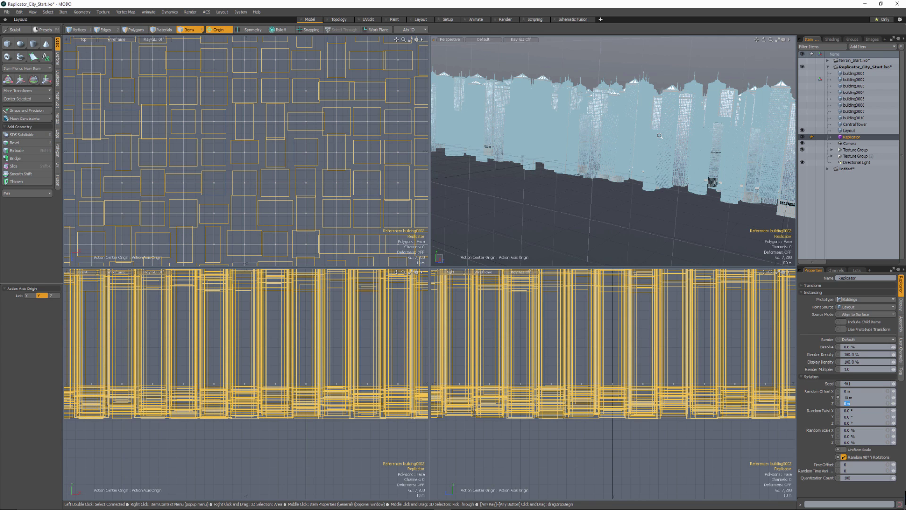
Set the Replicator's Random Scale Y to 15% and clear the item selection.
{"action": "left_click_drag", "start_coordinate": [659, 135], "coordinate": [659, 135], "text": "alt"}
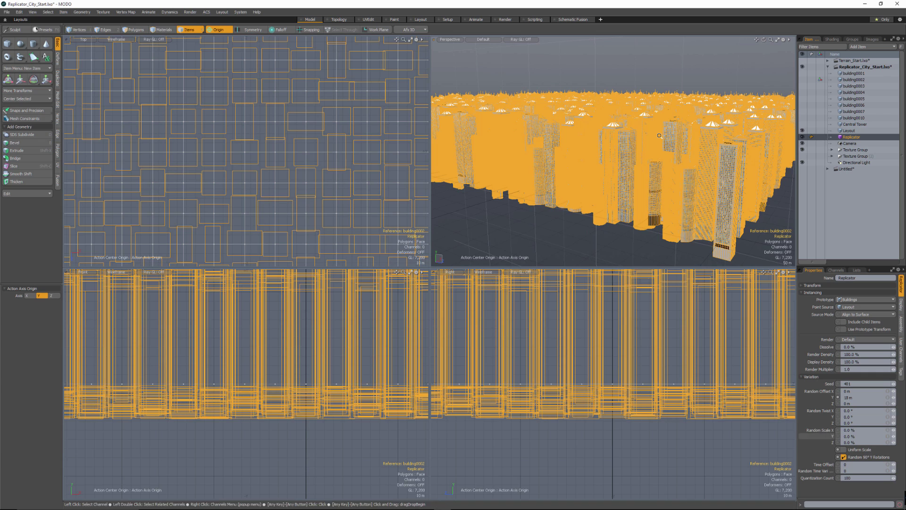
{"action": "left_click", "coordinate": [854, 437]}
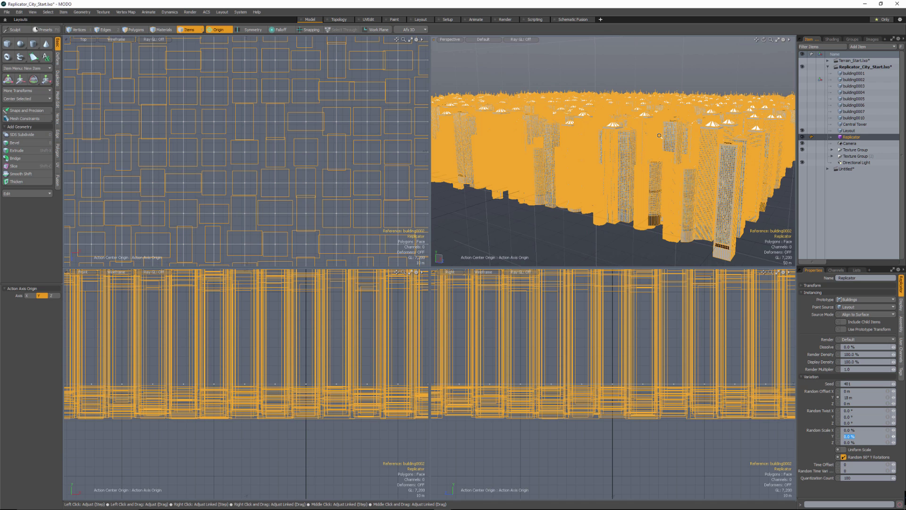
{"action": "type", "text": "15"}
{"action": "key", "text": "Tab"}
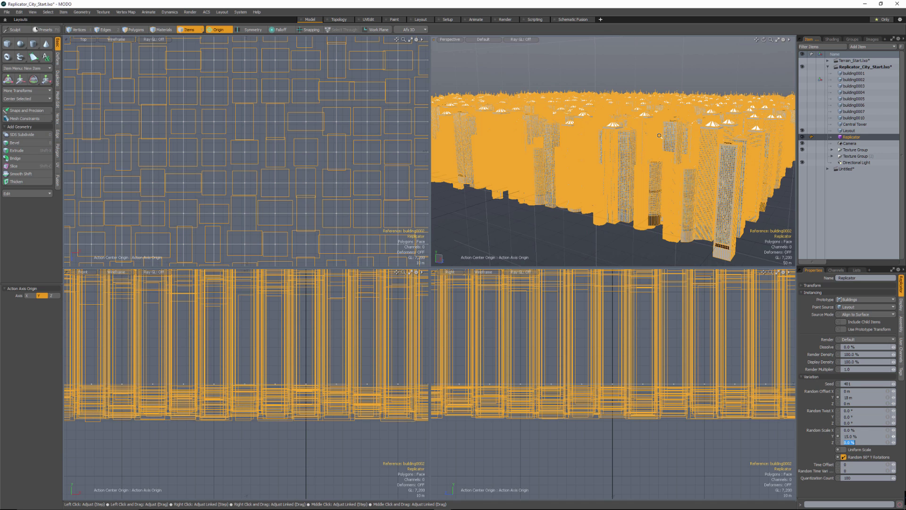
{"action": "mouse_move", "coordinate": [659, 135]}
{"action": "left_mouse_down", "text": "alt"}
{"action": "mouse_move", "coordinate": [703, 121]}
{"action": "mouse_move", "coordinate": [659, 135]}
{"action": "left_mouse_up", "text": "alt"}
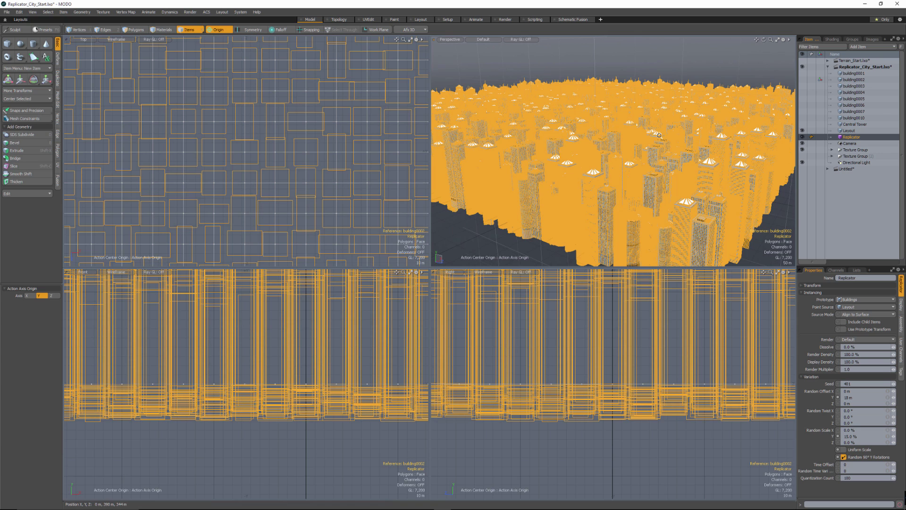
{"action": "key", "text": "Escape"}
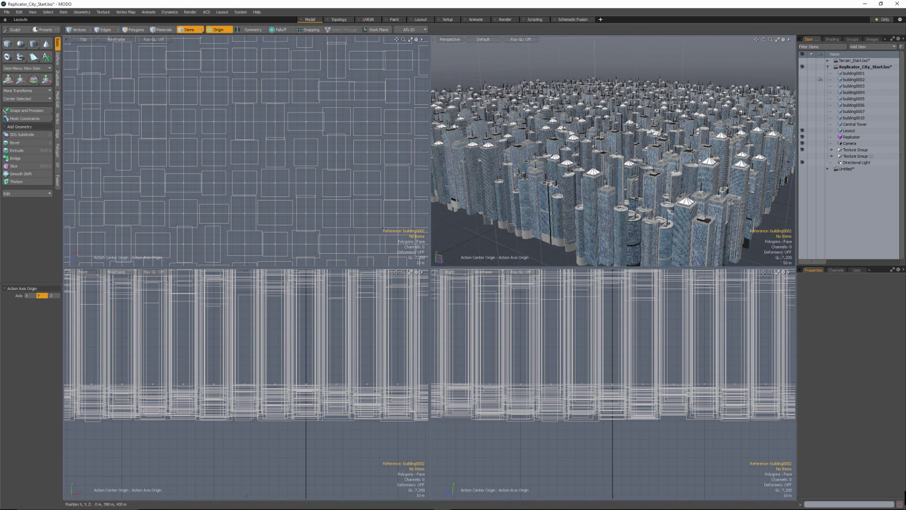
Set the replicator display option of the perspective viewport to None so the buildings draw as bounding boxes.
{"action": "key", "text": "o"}
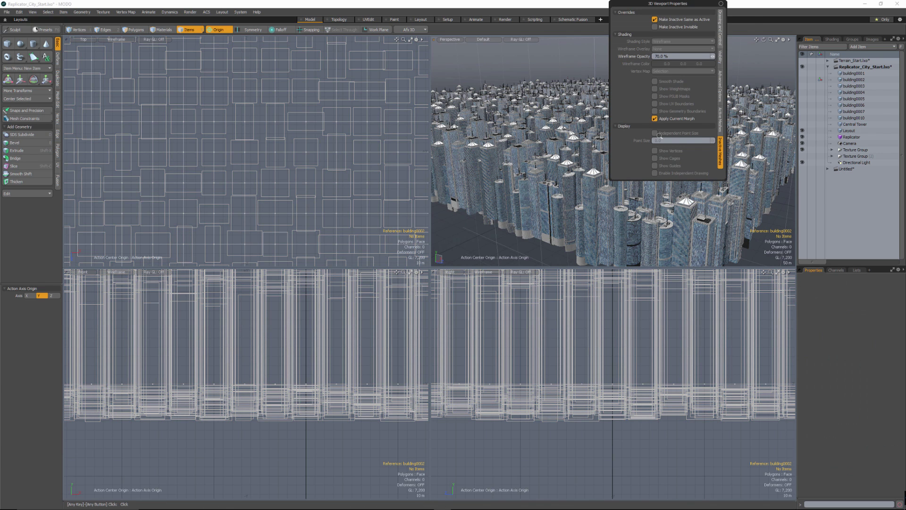
{"action": "left_click", "coordinate": [720, 29]}
{"action": "left_click", "coordinate": [670, 74]}
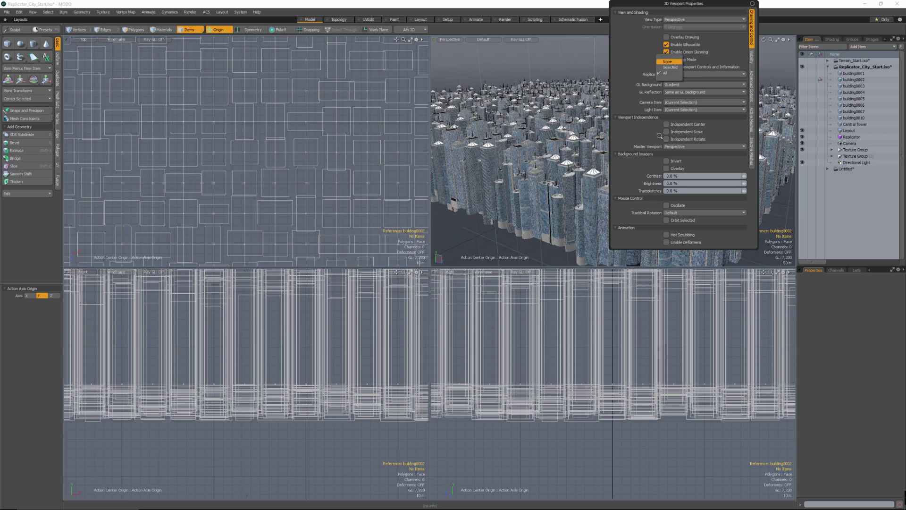
{"action": "key", "text": "Return"}
{"action": "key", "text": "Escape"}
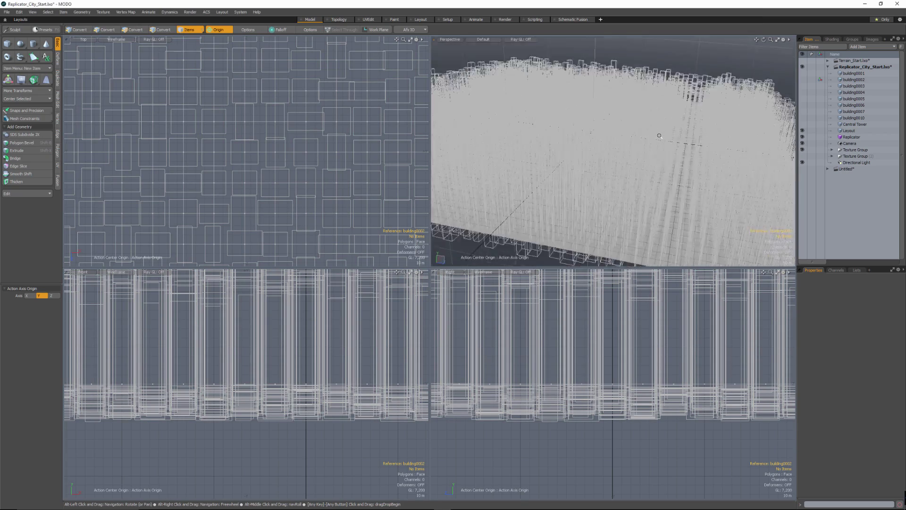
{"action": "left_click_drag", "start_coordinate": [659, 136], "coordinate": [659, 136], "text": "alt"}
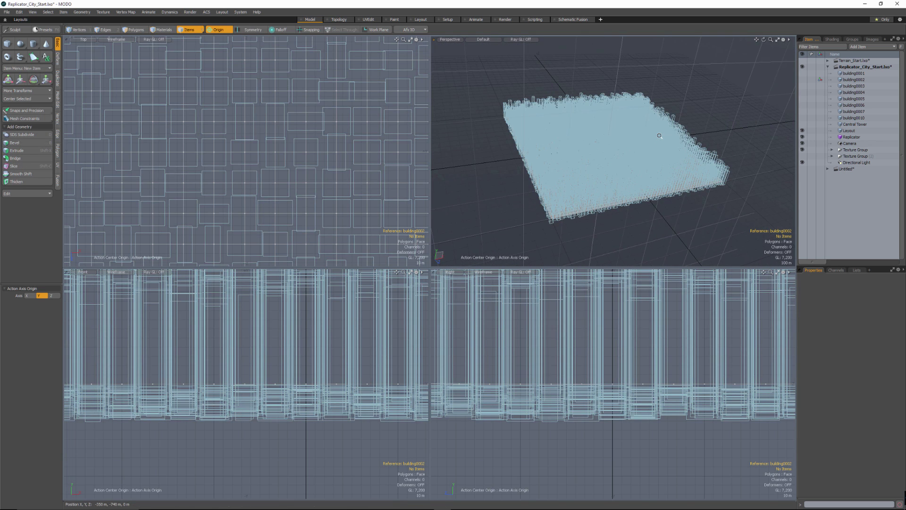
Duplicate the Layout mesh as a backup, hide the copy and select the original Layout again.
{"action": "left_click", "coordinate": [659, 136]}
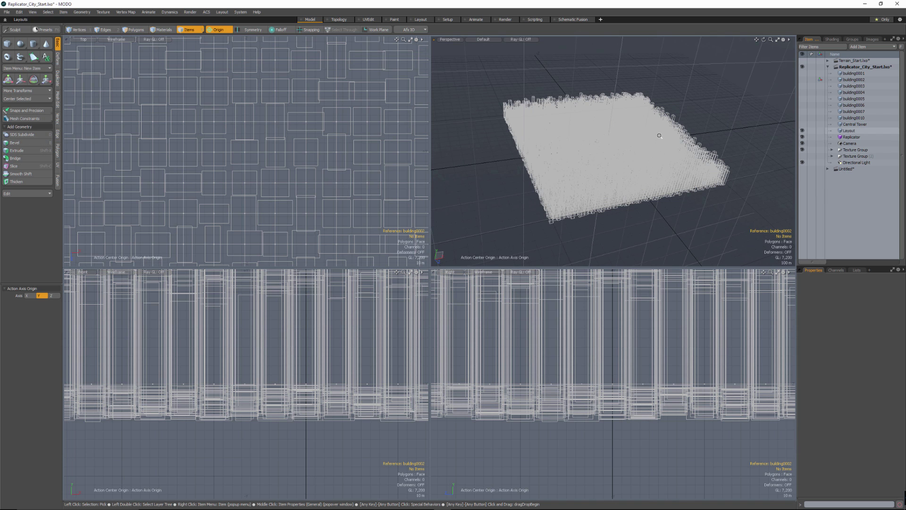
{"action": "key", "text": "ctrl"}
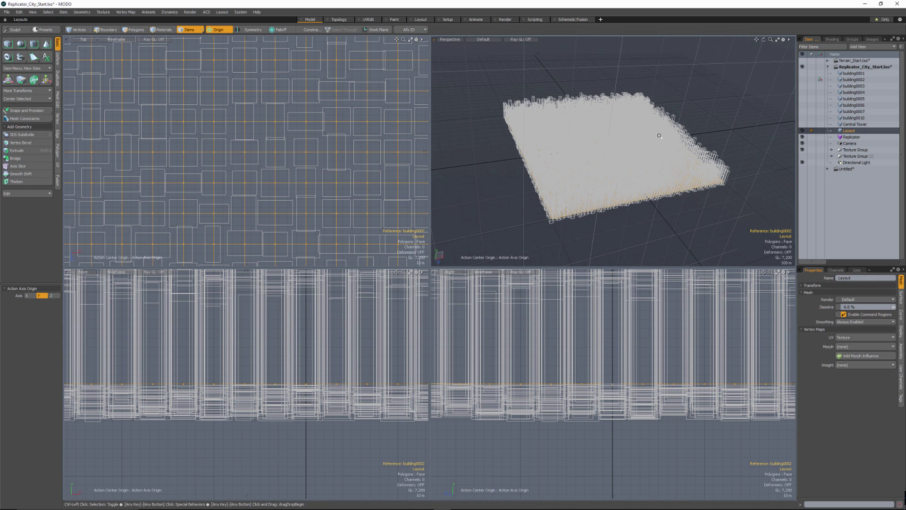
{"action": "key", "text": "ctrl+d"}
{"action": "left_click_drag", "start_coordinate": [659, 135], "coordinate": [659, 135], "text": "alt"}
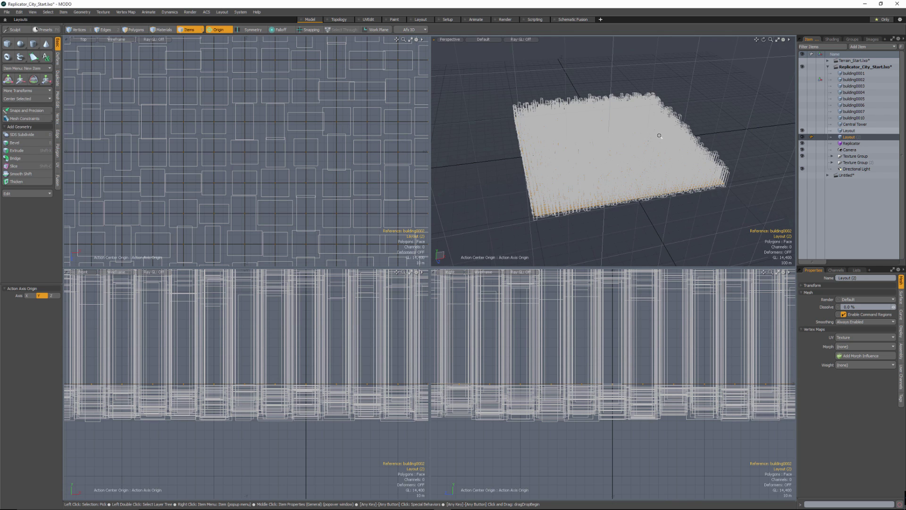
{"action": "left_click_drag", "start_coordinate": [660, 136], "coordinate": [646, 154], "text": "alt"}
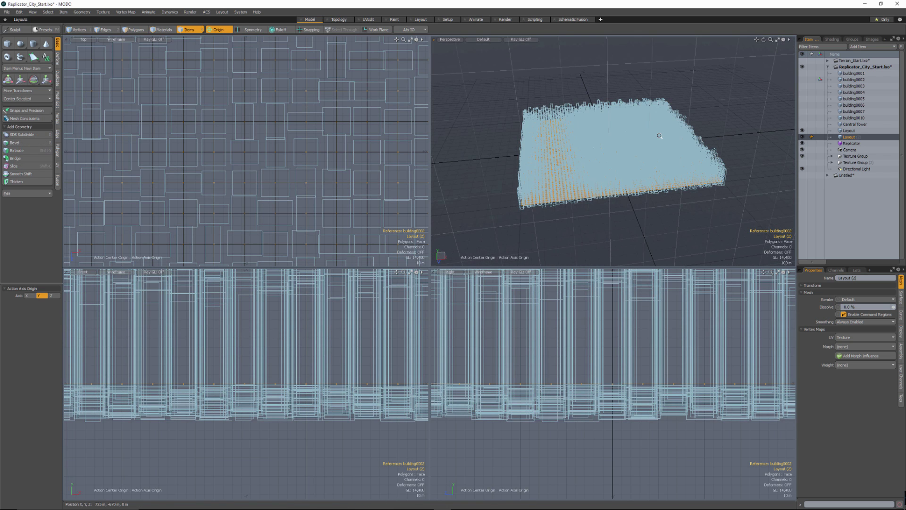
{"action": "left_click_drag", "start_coordinate": [659, 136], "coordinate": [659, 135], "text": "alt"}
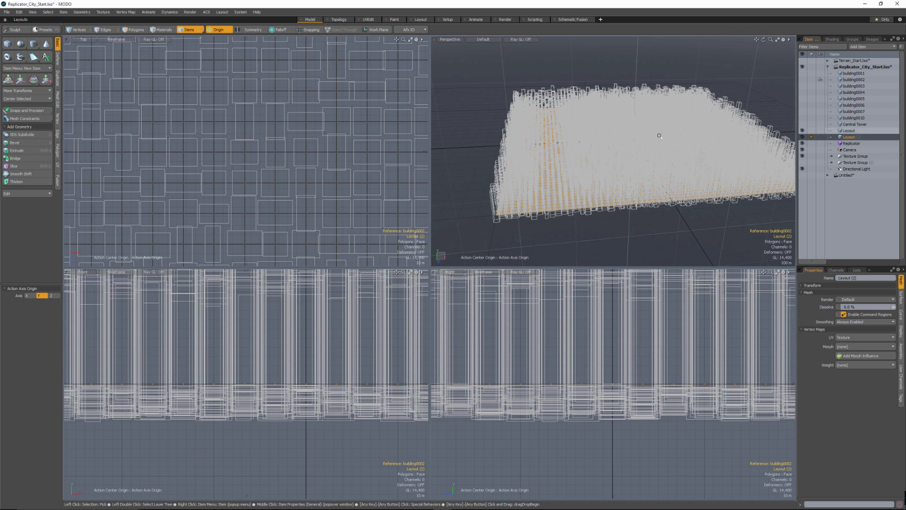
{"action": "left_click", "coordinate": [660, 135]}
In the Top view, select every fifth horizontal edge loop across the Layout grid and delete them to open parallel streets.
{"action": "left_click_drag", "start_coordinate": [659, 135], "coordinate": [659, 136], "text": "alt+shift"}
{"action": "scroll", "coordinate": [659, 135], "scroll_direction": "down", "scroll_amount": 5}
{"action": "scroll", "coordinate": [659, 135], "scroll_direction": "up", "scroll_amount": 5}
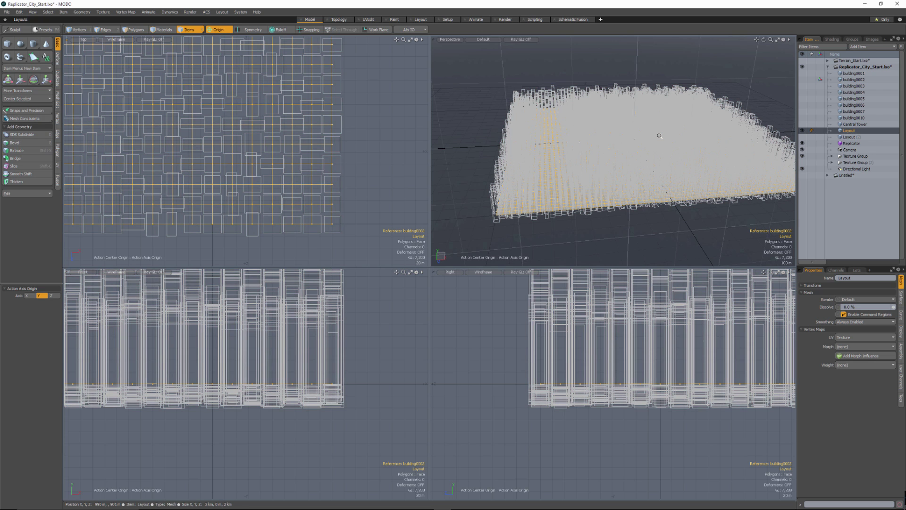
{"action": "key", "text": "2"}
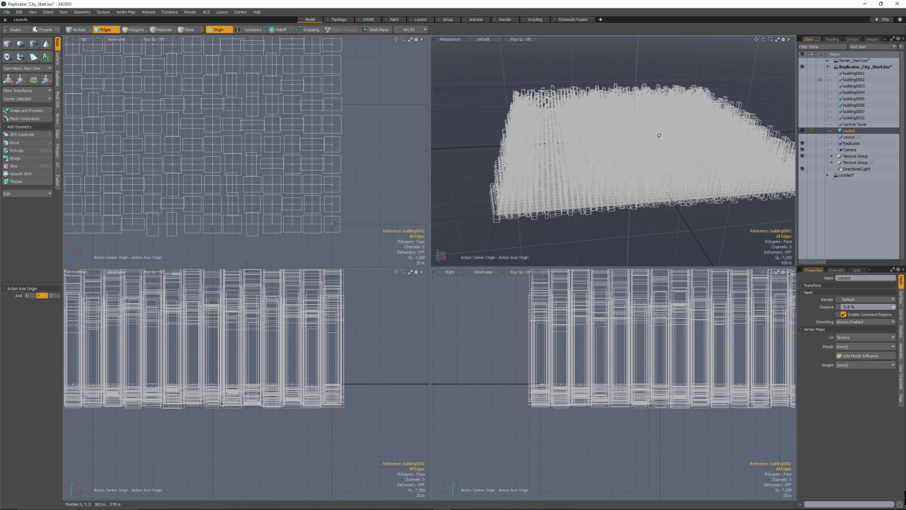
{"action": "left_click", "coordinate": [659, 136]}
{"action": "left_click_drag", "start_coordinate": [319, 180], "coordinate": [326, 199], "text": "alt"}
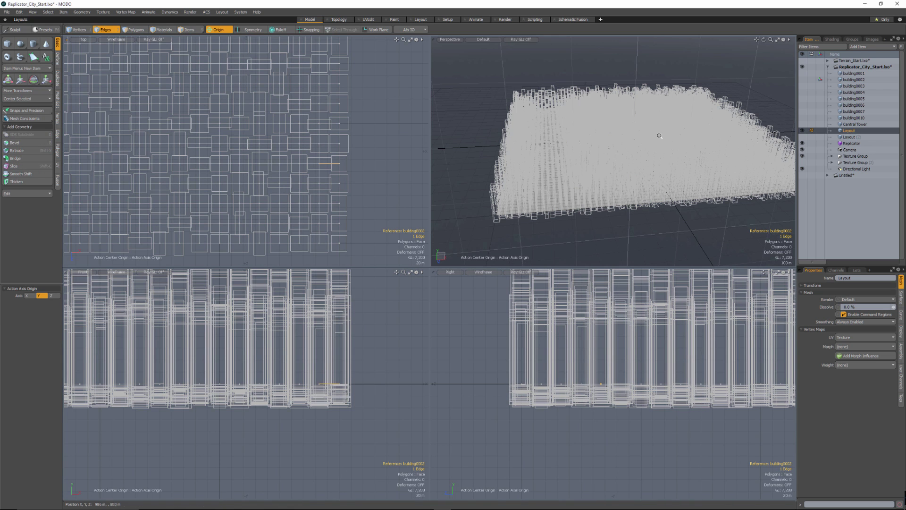
{"action": "left_click_drag", "start_coordinate": [326, 199], "coordinate": [325, 239], "text": "alt"}
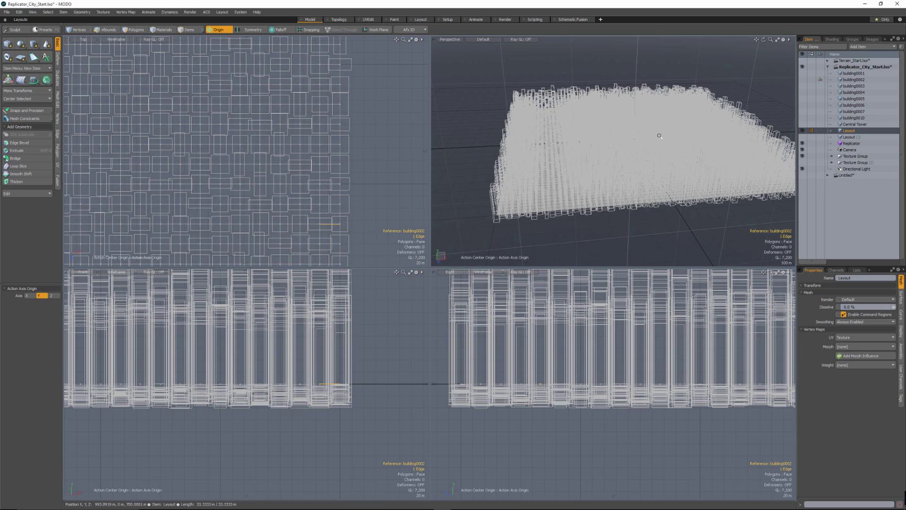
{"action": "scroll", "coordinate": [325, 236], "scroll_direction": "down", "scroll_amount": 5}
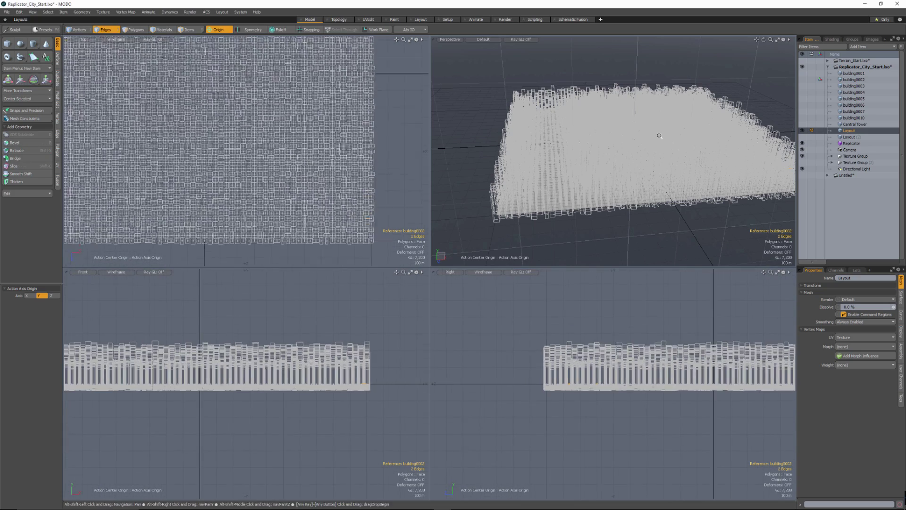
{"action": "key", "text": "a"}
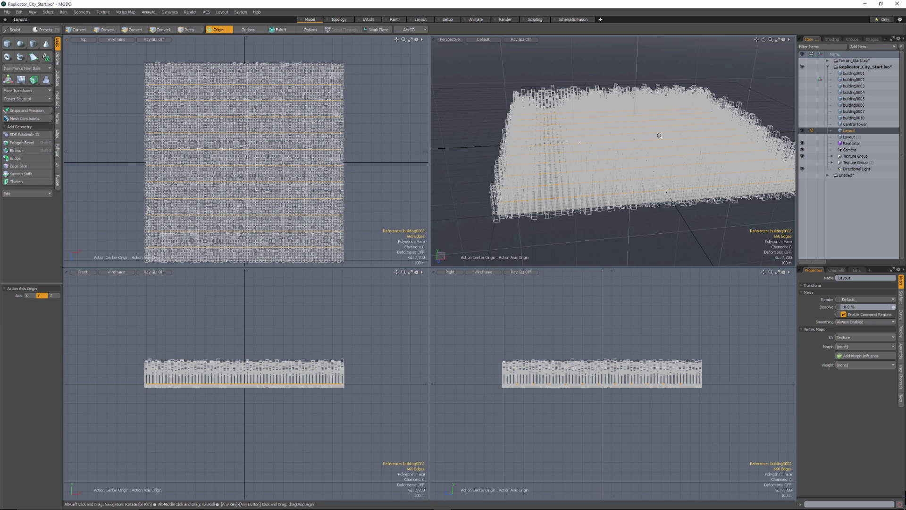
{"action": "left_click", "coordinate": [659, 136], "text": "alt"}
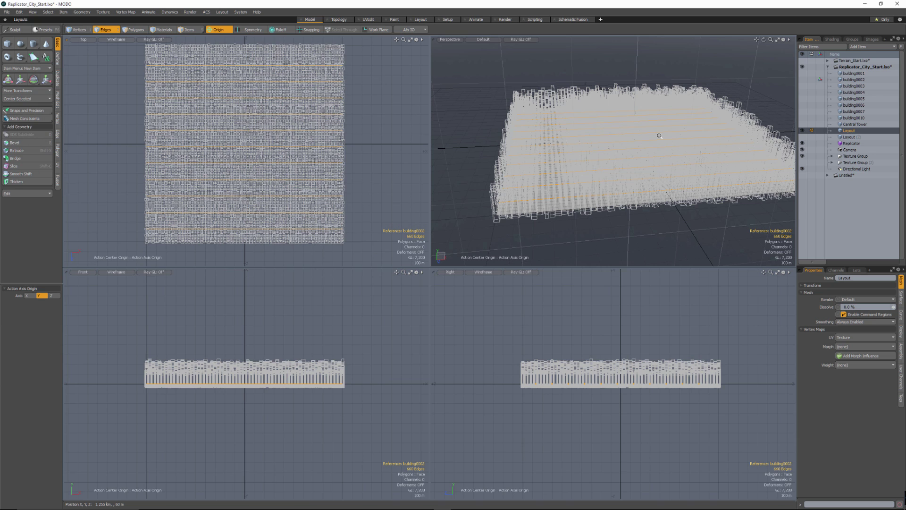
{"action": "key", "text": "Delete"}
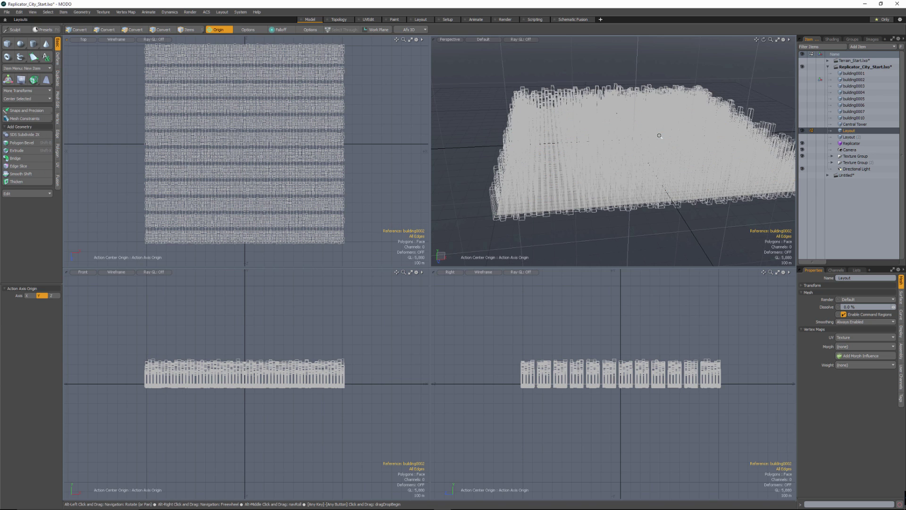
Select evenly spaced vertical edge loops across the Layout grid and delete them to open the crossing streets.
{"action": "left_click_drag", "start_coordinate": [659, 136], "coordinate": [660, 135], "text": "alt"}
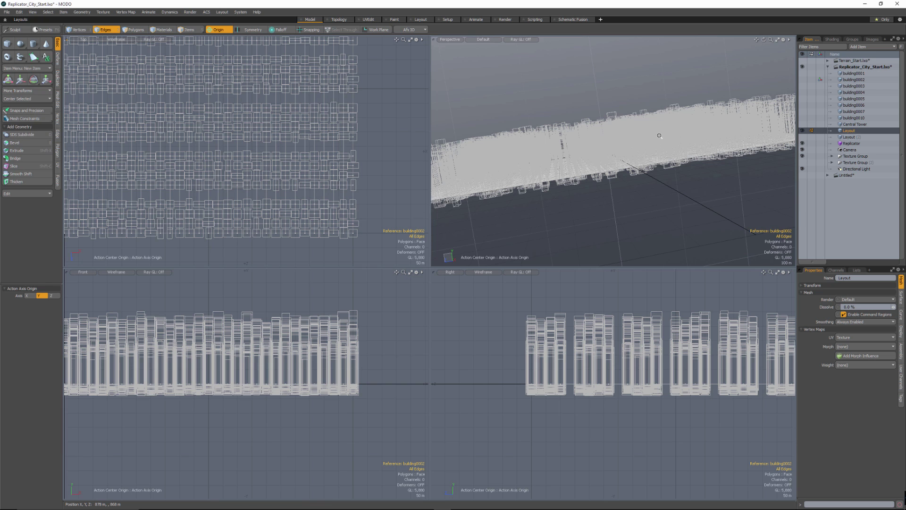
{"action": "left_click", "coordinate": [317, 194]}
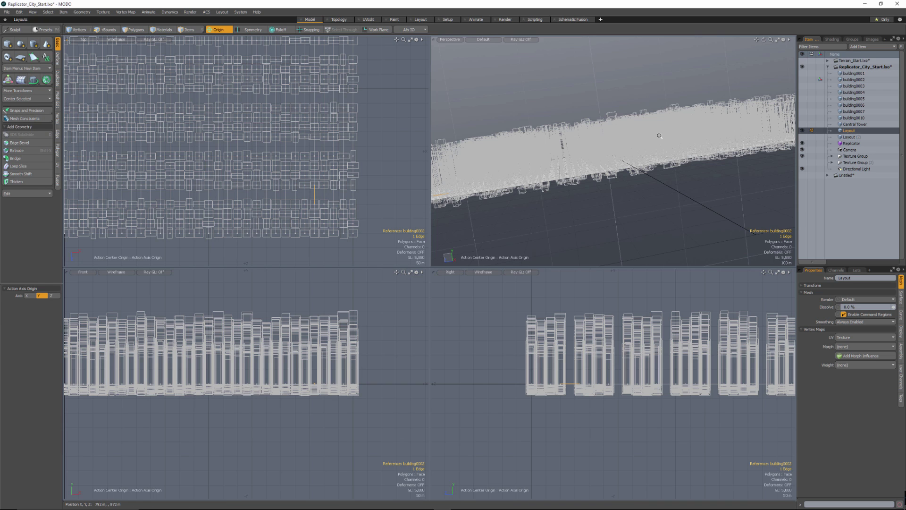
{"action": "left_click", "coordinate": [266, 195], "text": "shift"}
{"action": "left_click_drag", "start_coordinate": [297, 214], "coordinate": [236, 214], "text": "ctrl+alt"}
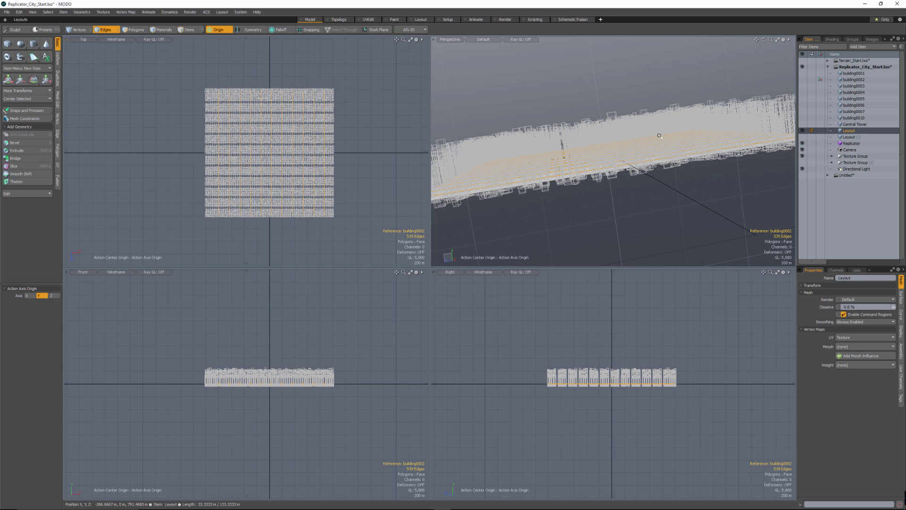
{"action": "key", "text": "Delete"}
Unhide the Central Tower mesh in the middle of the city.
{"action": "left_click_drag", "start_coordinate": [659, 135], "coordinate": [667, 177], "text": "alt"}
{"action": "left_click_drag", "start_coordinate": [278, 151], "coordinate": [311, 152], "text": "ctrl+alt"}
{"action": "mouse_move", "coordinate": [311, 152]}
{"action": "left_mouse_down", "text": "alt+shift"}
{"action": "mouse_move", "coordinate": [315, 121]}
{"action": "mouse_move", "coordinate": [339, 141]}
{"action": "mouse_move", "coordinate": [328, 128]}
{"action": "mouse_move", "coordinate": [349, 129]}
{"action": "mouse_move", "coordinate": [330, 129]}
{"action": "left_mouse_up", "text": "alt+shift"}
{"action": "left_click_drag", "start_coordinate": [659, 135], "coordinate": [674, 154], "text": "alt"}
{"action": "scroll", "coordinate": [323, 134], "scroll_direction": "up", "scroll_amount": 1}
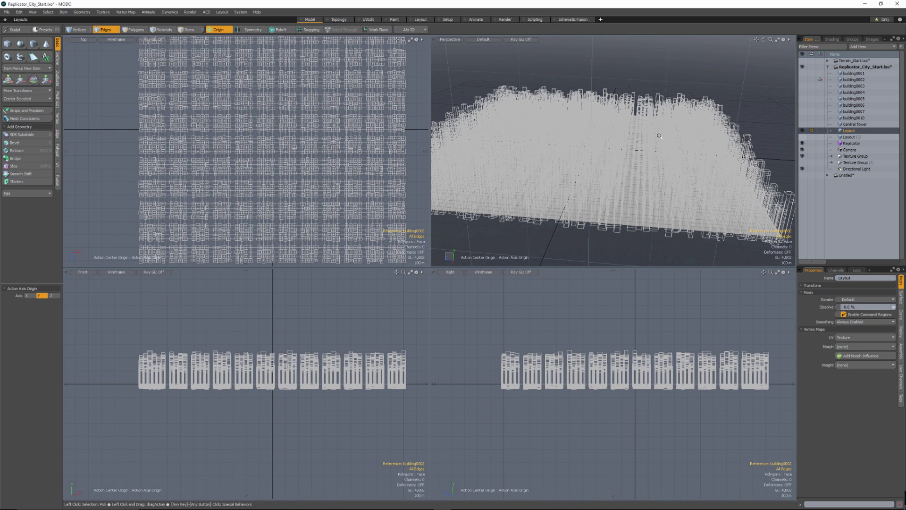
{"action": "left_click", "coordinate": [802, 124]}
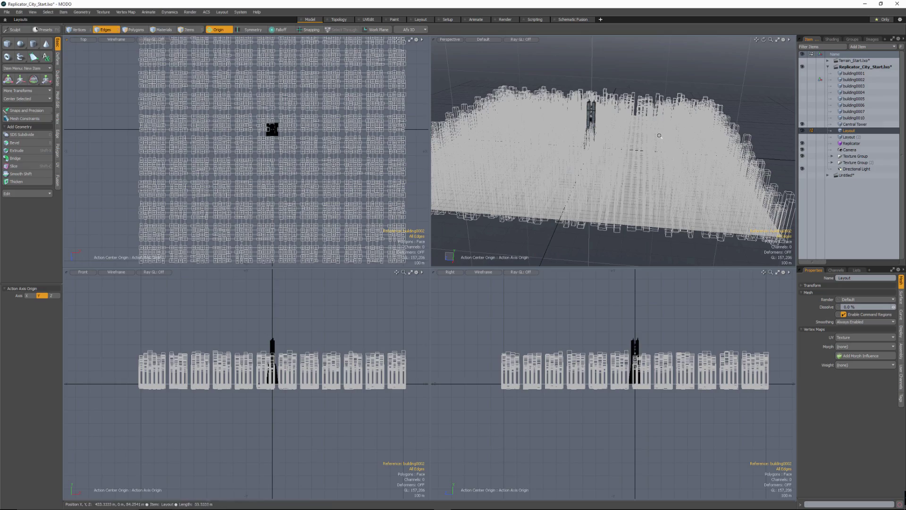
Delete the Layout edges running under and just below the Central Tower in the Top view to clear a plot.
{"action": "left_click_drag", "start_coordinate": [288, 133], "coordinate": [337, 133], "text": "ctrl+alt"}
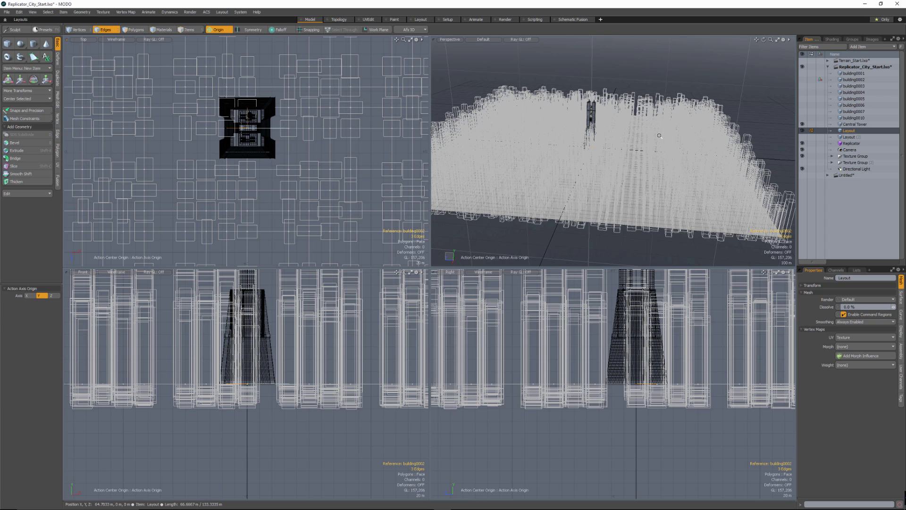
{"action": "left_click", "coordinate": [306, 128]}
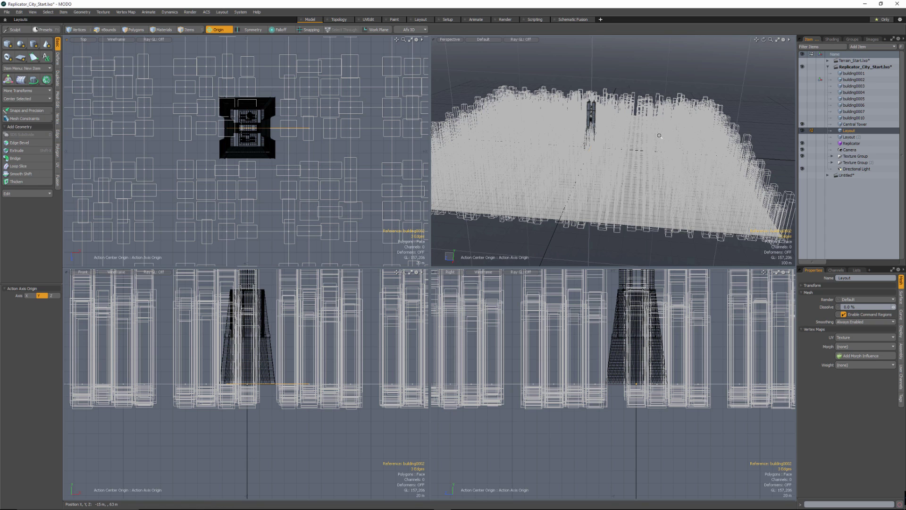
{"action": "left_click_drag", "start_coordinate": [237, 167], "coordinate": [300, 170], "text": "shift"}
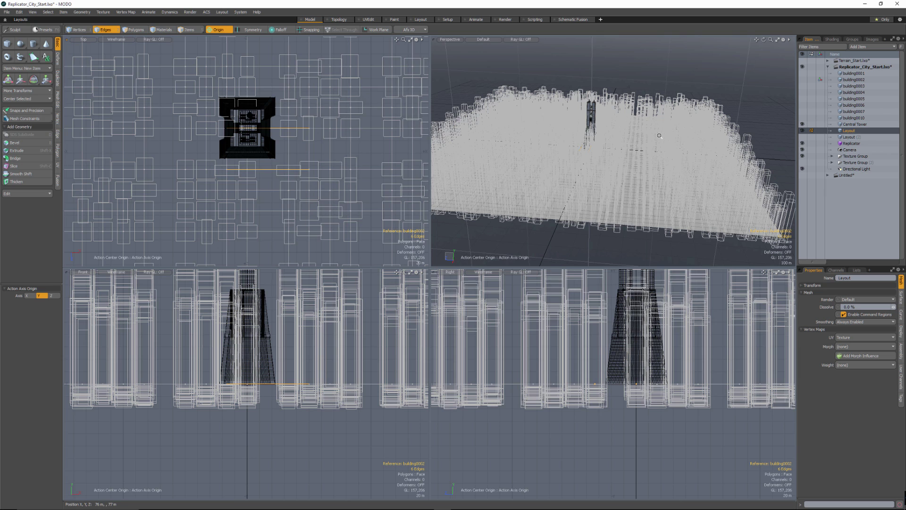
{"action": "key", "text": "Delete"}
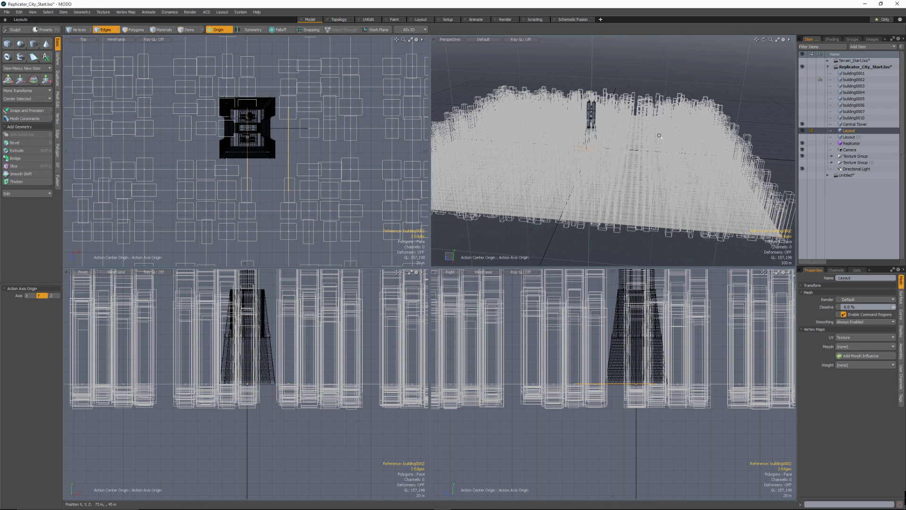
{"action": "left_click", "coordinate": [659, 136]}
Move the Central Tower geometry 34 m in X and 33 m in Z into the cleared plot.
{"action": "left_click", "coordinate": [854, 124]}
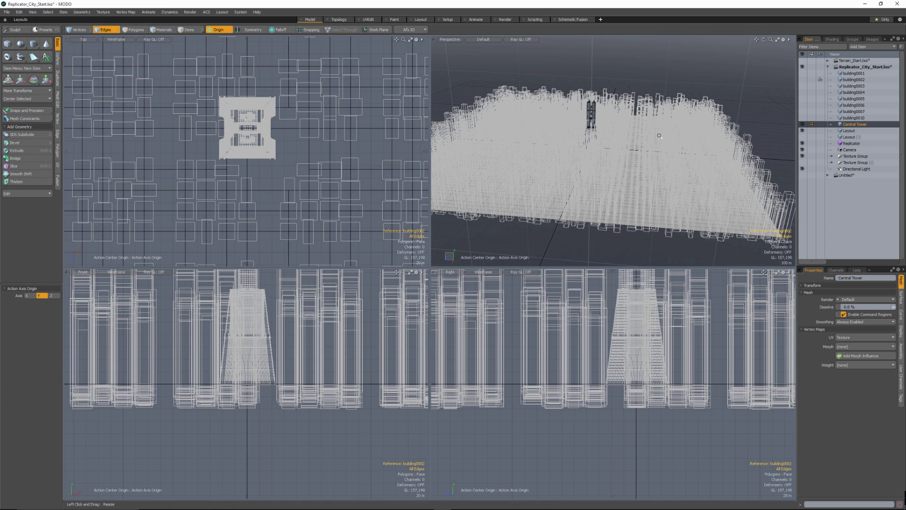
{"action": "key", "text": "w"}
{"action": "mouse_move", "coordinate": [282, 162]}
{"action": "left_mouse_down"}
{"action": "mouse_move", "coordinate": [302, 183]}
{"action": "mouse_move", "coordinate": [299, 170]}
{"action": "mouse_move", "coordinate": [314, 170]}
{"action": "mouse_move", "coordinate": [282, 162]}
{"action": "left_mouse_up"}
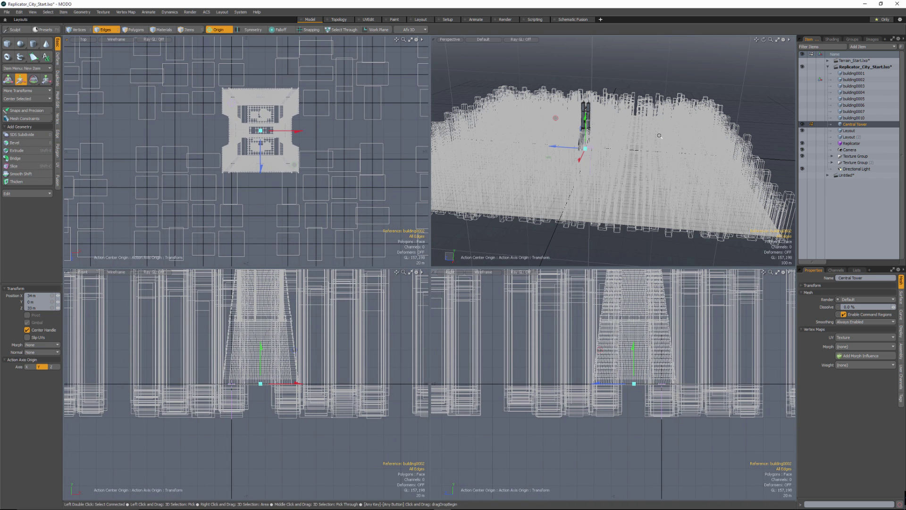
{"action": "left_click_drag", "start_coordinate": [284, 125], "coordinate": [292, 125], "text": "ctrl+alt"}
{"action": "key", "text": "space"}
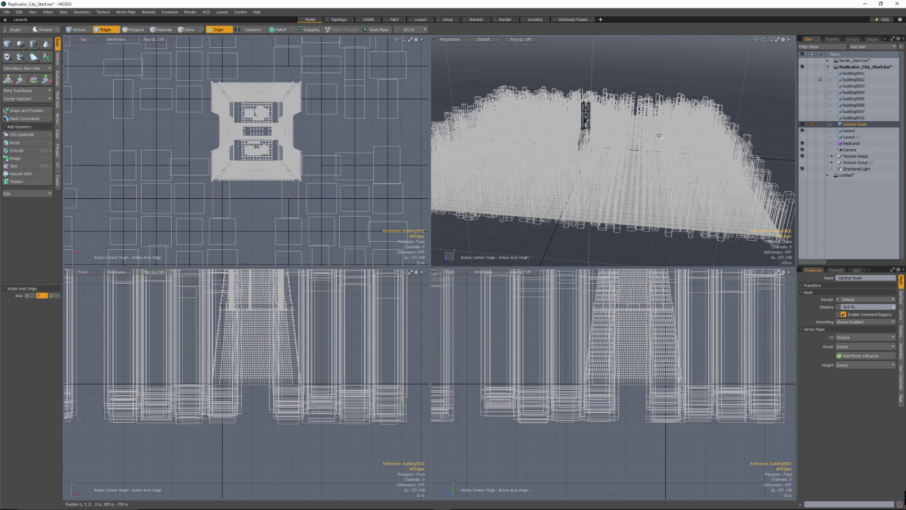
Delete further three-edge strips of the Layout grid around the Central Tower to widen its clearing.
{"action": "left_click", "coordinate": [849, 131]}
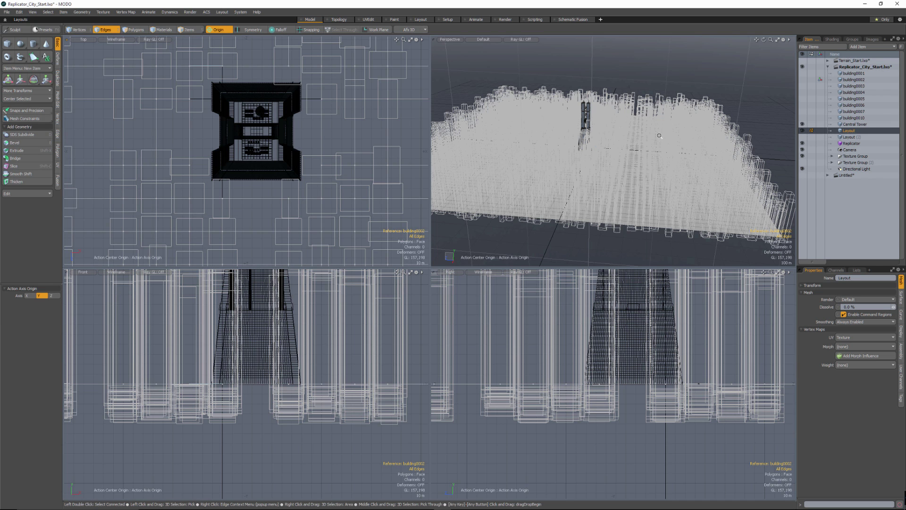
{"action": "left_click", "coordinate": [216, 65]}
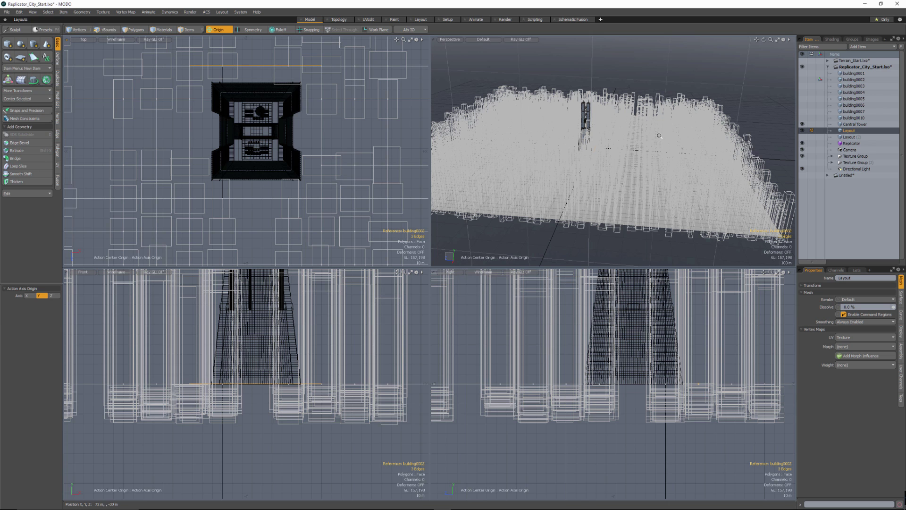
{"action": "key", "text": "Delete"}
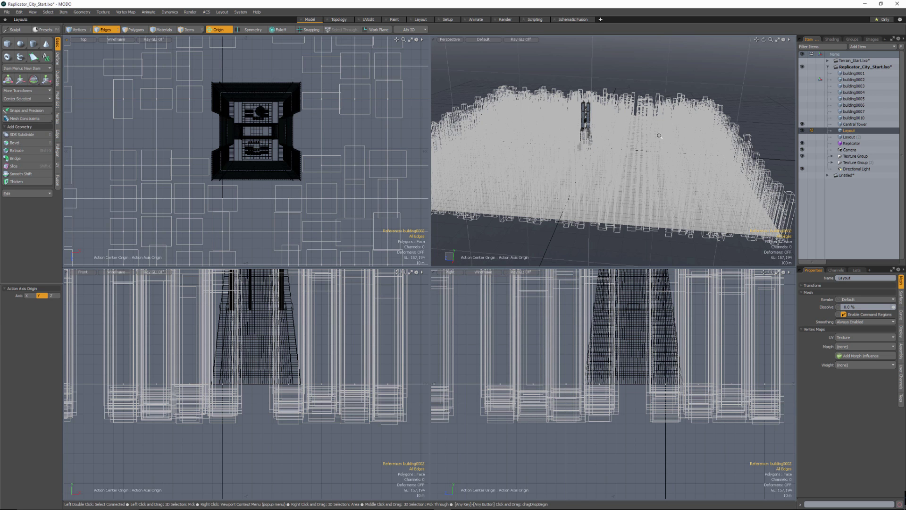
{"action": "scroll", "coordinate": [276, 88], "scroll_direction": "down", "scroll_amount": 2}
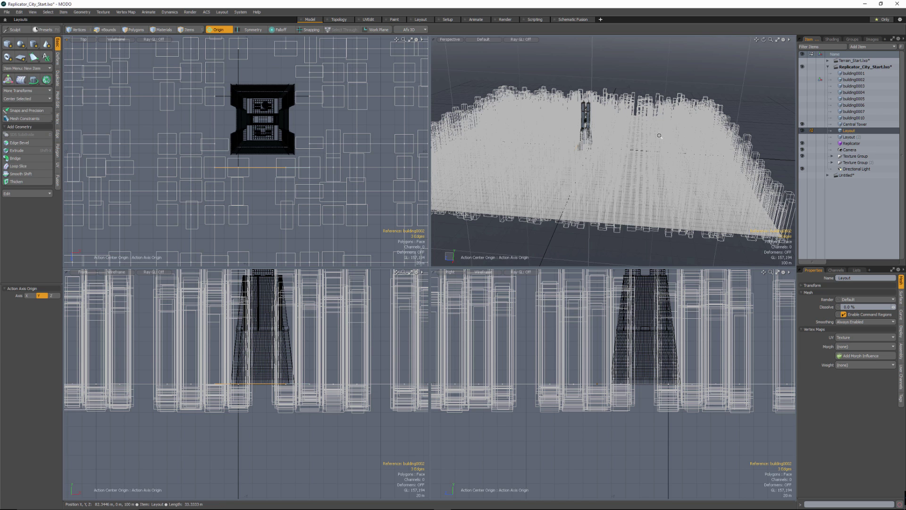
{"action": "key", "text": "Delete"}
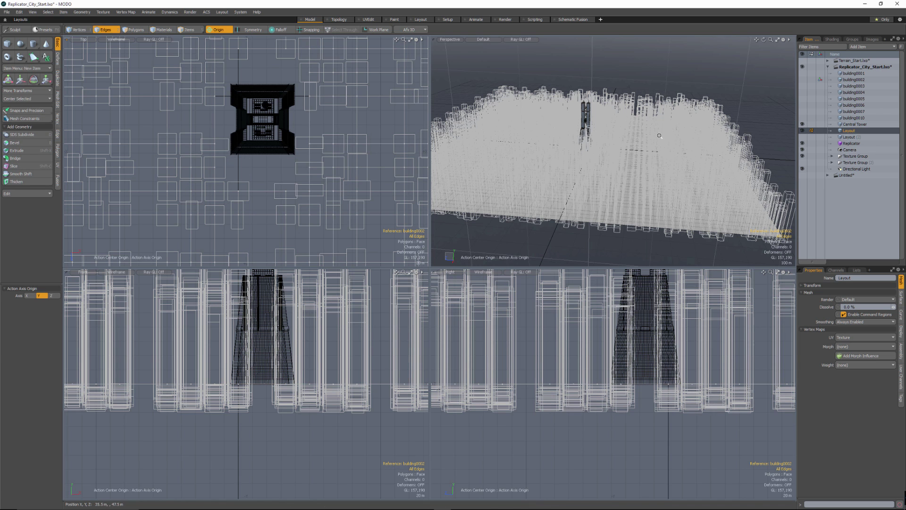
{"action": "left_click_drag", "start_coordinate": [262, 119], "coordinate": [261, 126], "text": "alt+shift"}
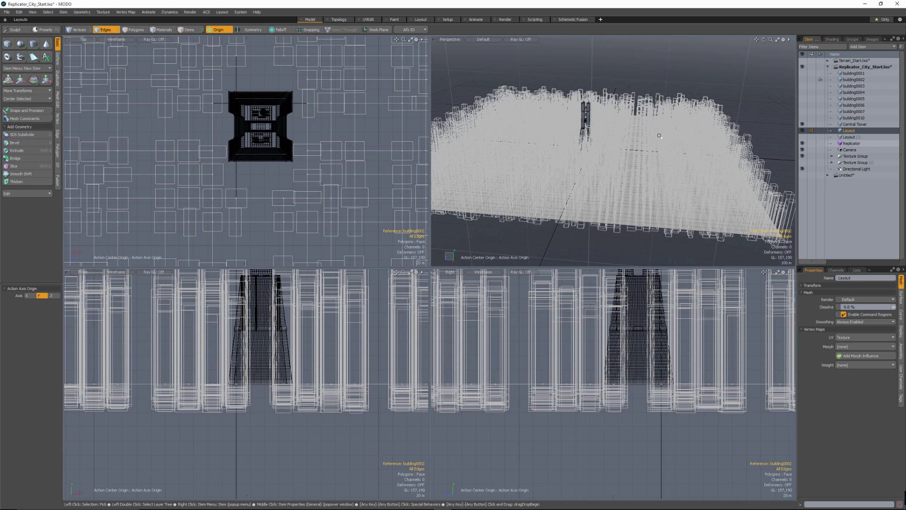
Set the Replicator's variation Seed to 403.
{"action": "left_click", "coordinate": [851, 143]}
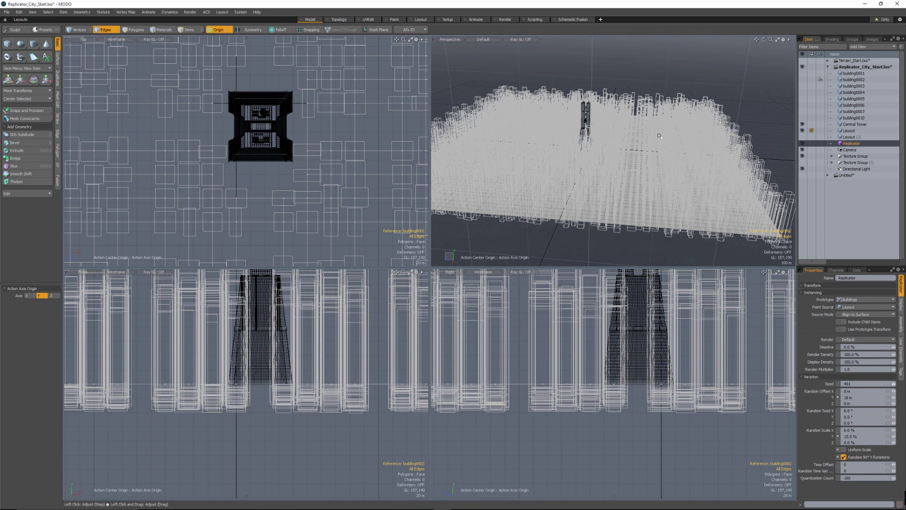
{"action": "left_click", "coordinate": [893, 383]}
{"action": "left_click", "coordinate": [893, 383]}
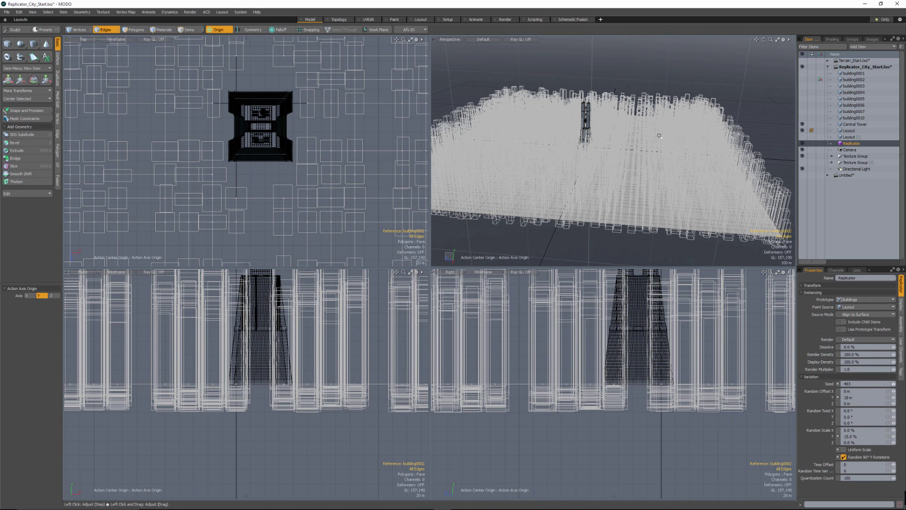
Hide the Replicator and select the Layout mesh.
{"action": "left_click_drag", "start_coordinate": [659, 136], "coordinate": [660, 135], "text": "alt"}
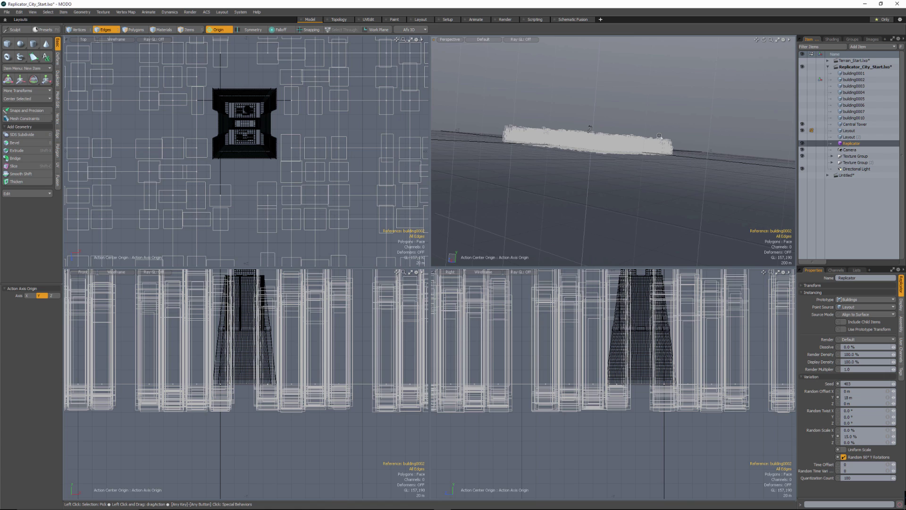
{"action": "key", "text": "h"}
{"action": "left_click", "coordinate": [848, 131]}
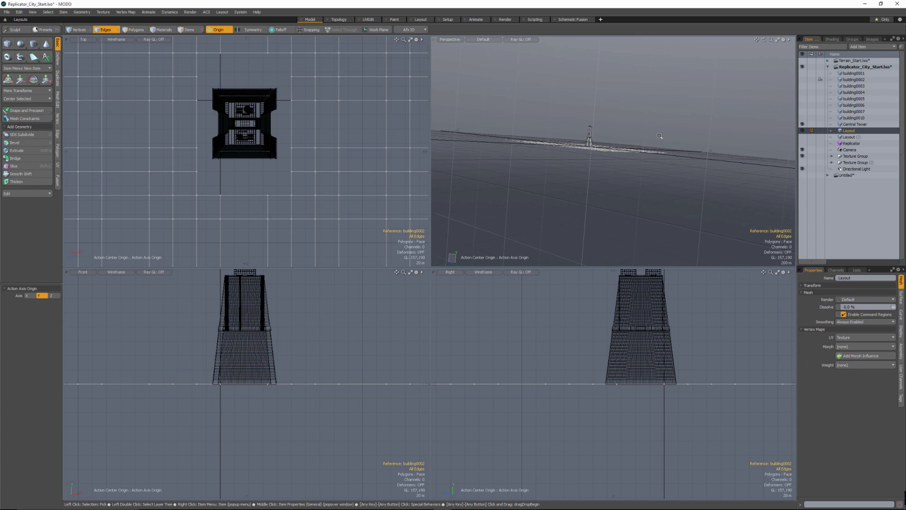
Select both Layout meshes and start a move with a cylindrical falloff using the Smooth shape preset.
{"action": "left_click", "coordinate": [849, 137], "text": "ctrl"}
{"action": "left_click_drag", "start_coordinate": [659, 135], "coordinate": [659, 136], "text": "alt"}
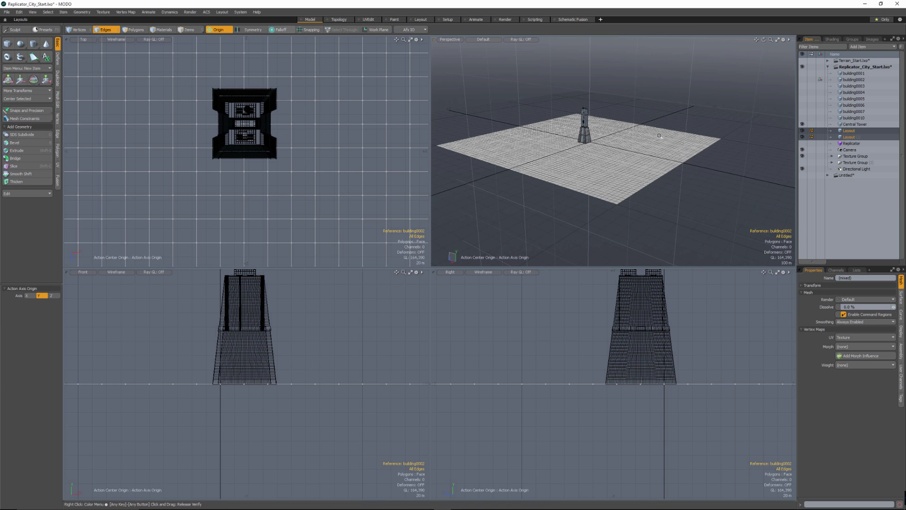
{"action": "left_click", "coordinate": [280, 30]}
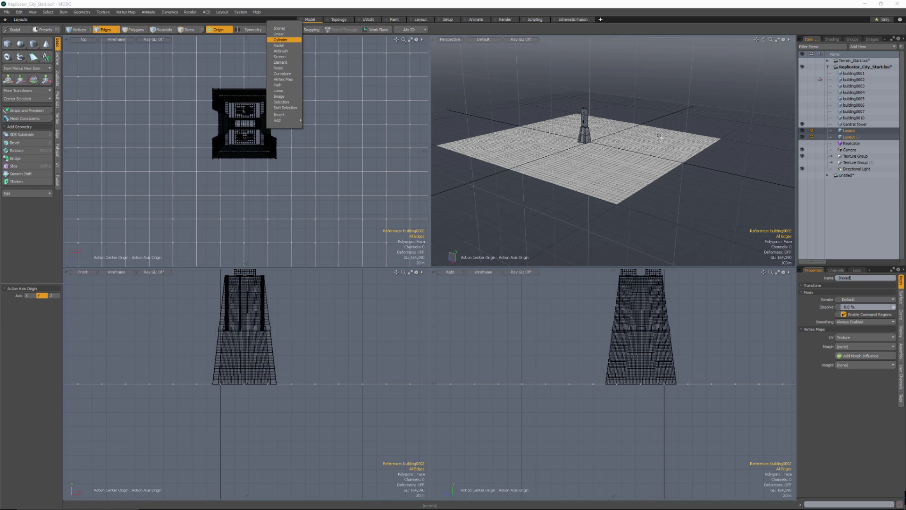
{"action": "left_click", "coordinate": [280, 40]}
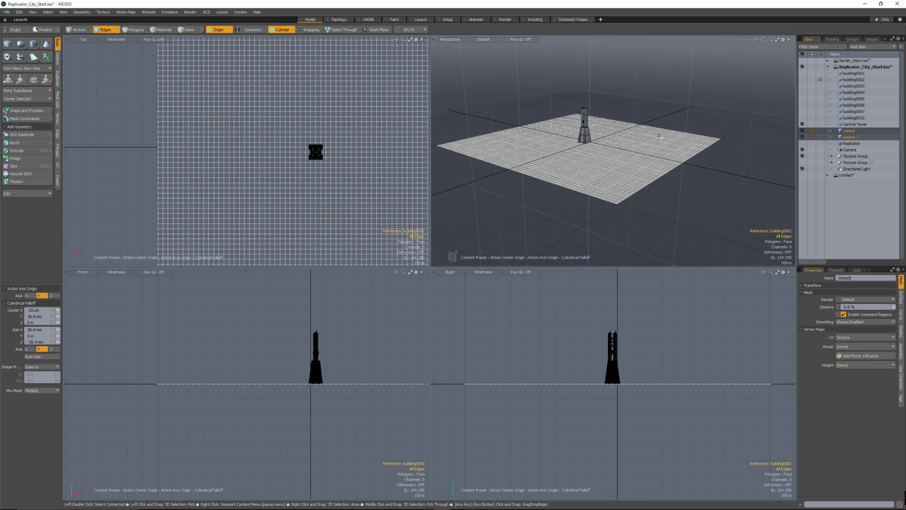
{"action": "key", "text": "w"}
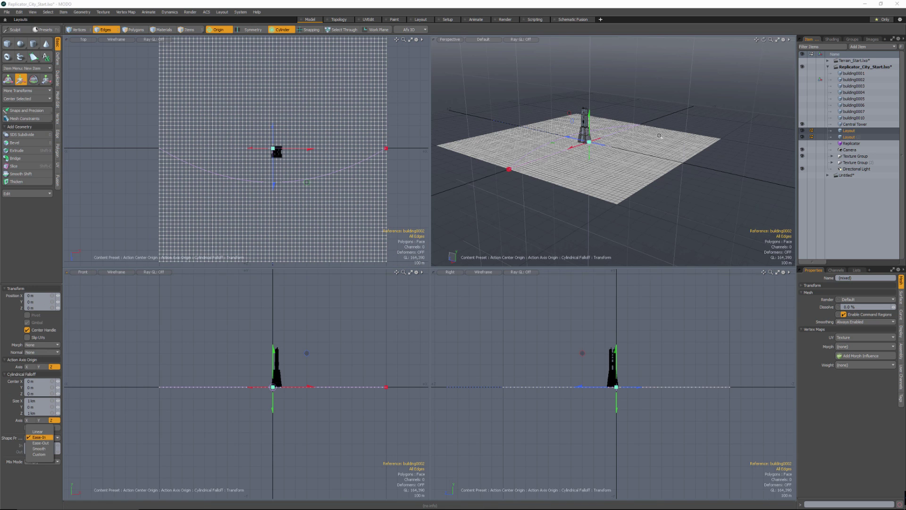
{"action": "key", "text": "shift+period"}
{"action": "key", "text": "shift+period"}
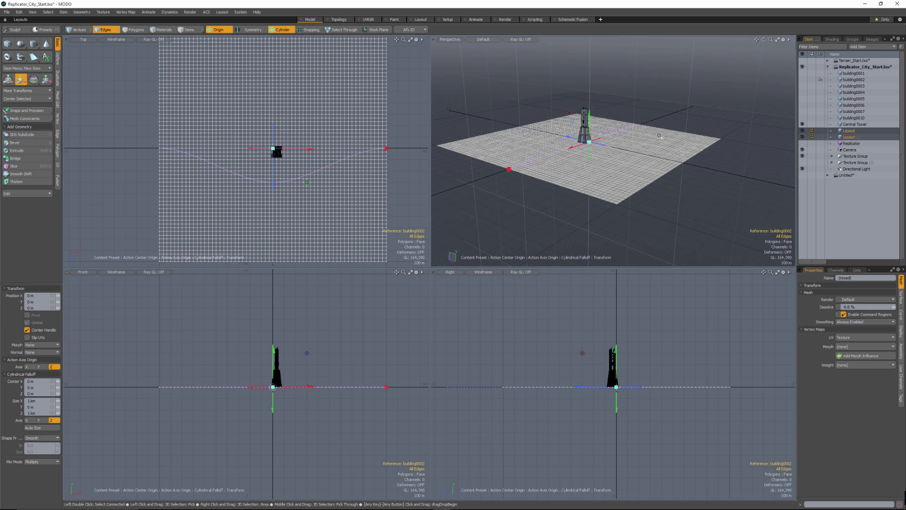
Raise both Layout meshes 100 m in Y, with the cylindrical falloff's axis set to Y, to form a round hill.
{"action": "mouse_move", "coordinate": [273, 350]}
{"action": "left_mouse_down"}
{"action": "mouse_move", "coordinate": [274, 331]}
{"action": "mouse_move", "coordinate": [274, 339]}
{"action": "left_mouse_up"}
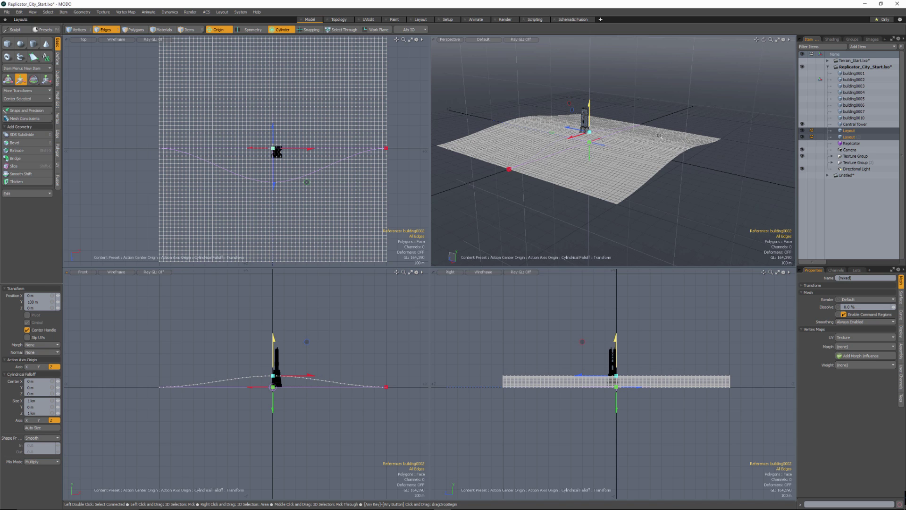
{"action": "key", "text": "alt"}
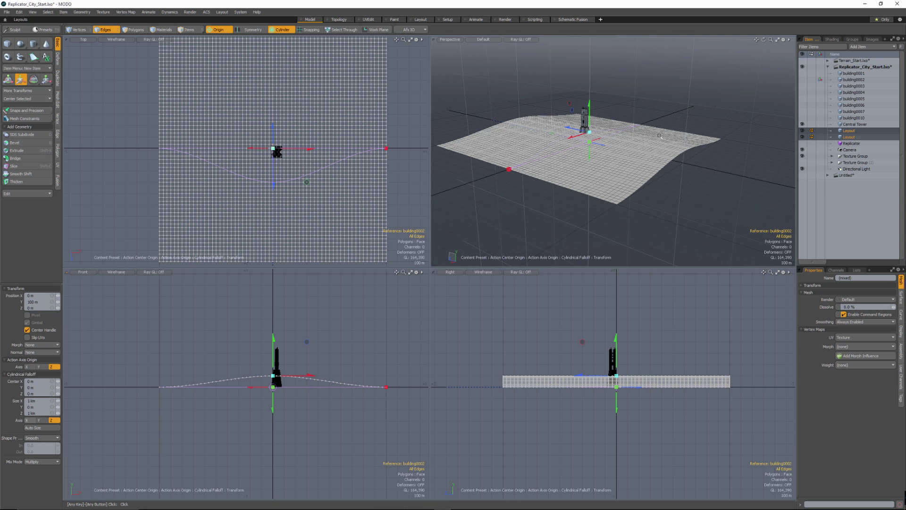
{"action": "left_click", "coordinate": [38, 420]}
{"action": "scroll", "coordinate": [659, 135], "scroll_direction": "up", "scroll_amount": 6}
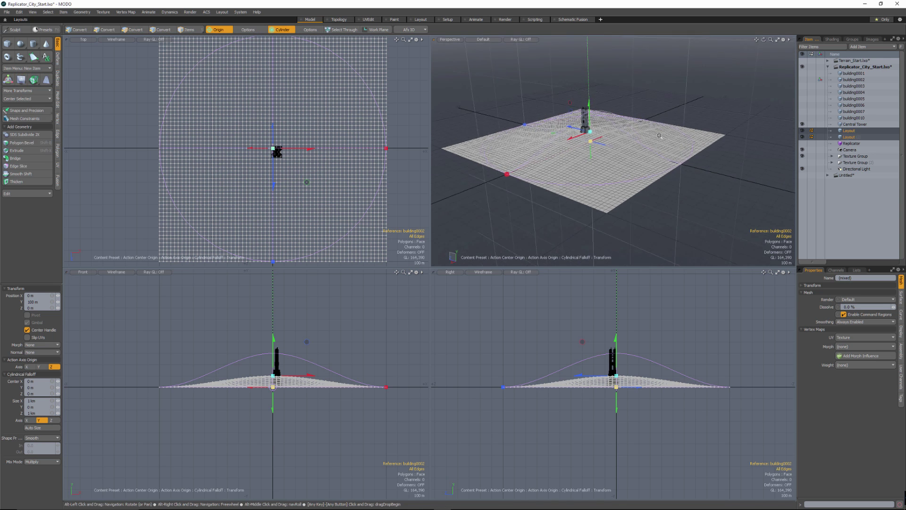
{"action": "key", "text": "alt"}
{"action": "scroll", "coordinate": [659, 135], "scroll_direction": "down", "scroll_amount": 8, "text": "alt"}
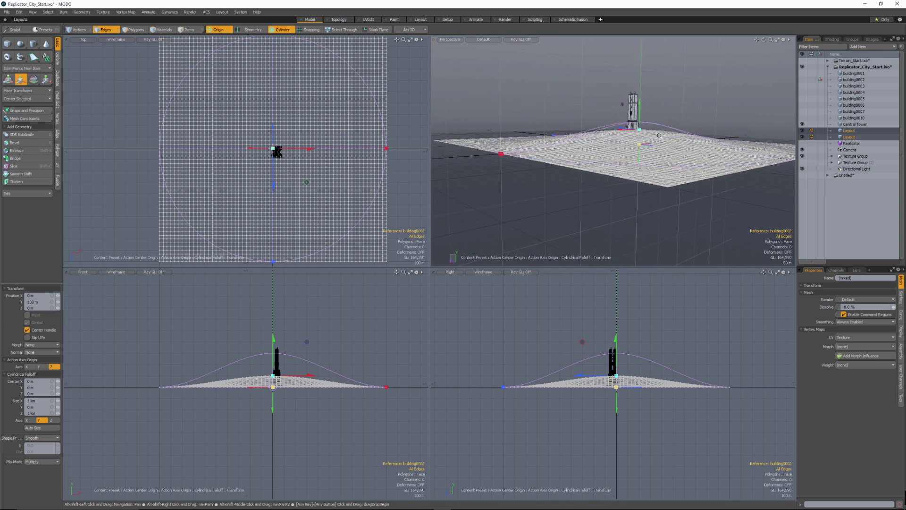
{"action": "mouse_move", "coordinate": [659, 136]}
{"action": "left_mouse_down", "text": "alt"}
{"action": "mouse_move", "coordinate": [703, 135]}
{"action": "mouse_move", "coordinate": [666, 134]}
{"action": "left_mouse_up", "text": "alt"}
{"action": "key", "text": "q"}
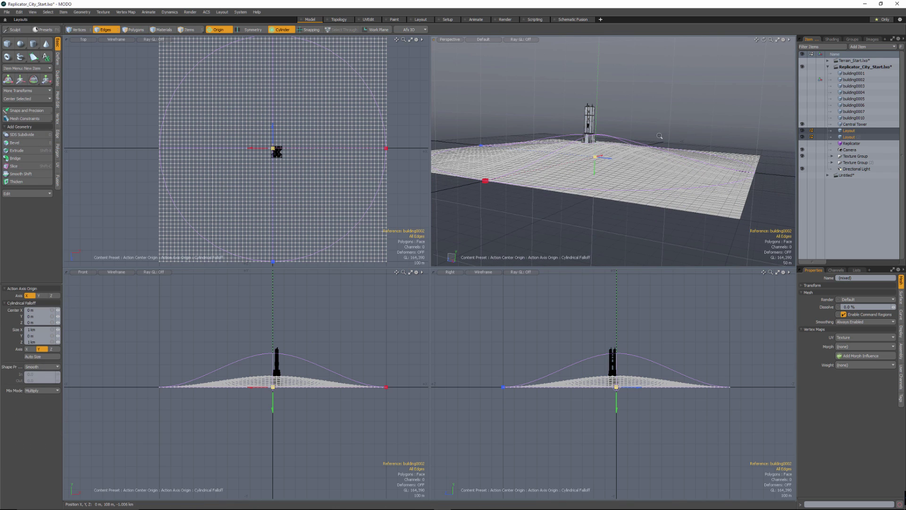
{"action": "key", "text": "Escape"}
{"action": "key", "text": "Escape"}
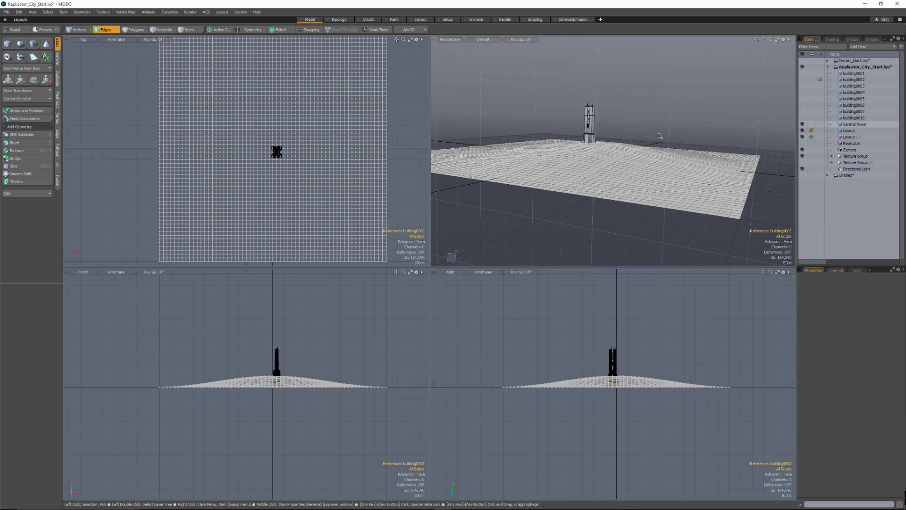
Raise the Central Tower geometry about 95 m in Y so that its base sits on top of the hill.
{"action": "left_click", "coordinate": [854, 124]}
{"action": "key", "text": "w"}
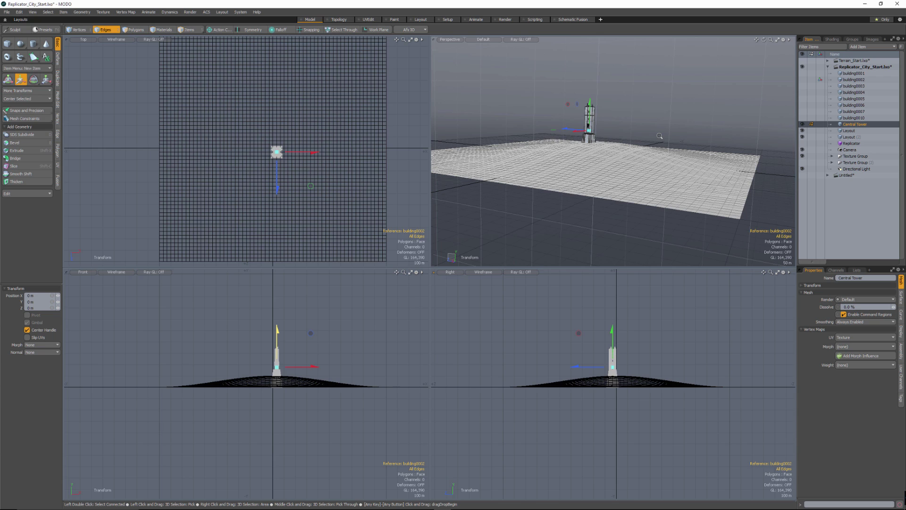
{"action": "left_click_drag", "start_coordinate": [277, 330], "coordinate": [278, 321]}
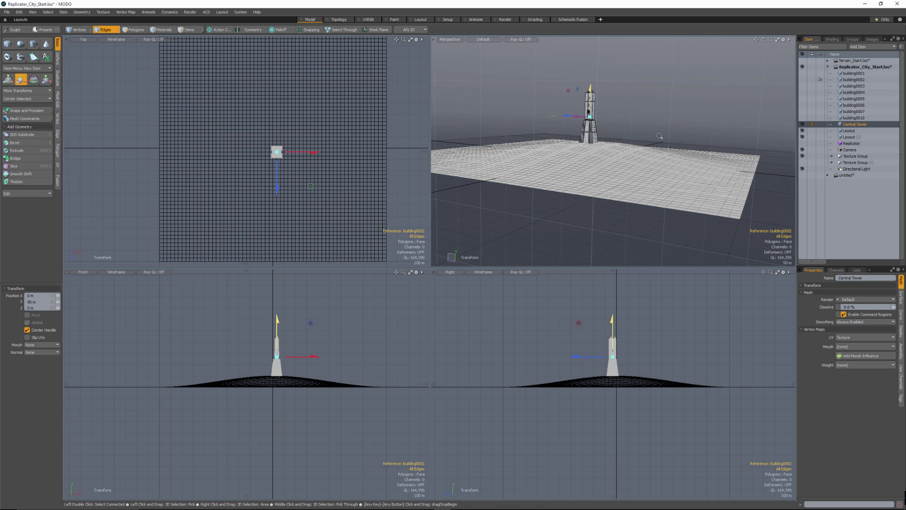
{"action": "scroll", "coordinate": [659, 136], "scroll_direction": "up", "scroll_amount": 10}
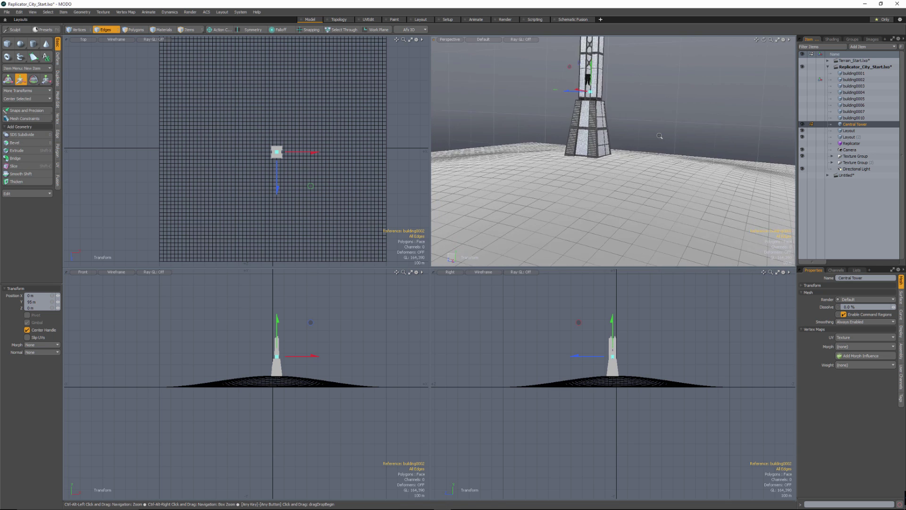
{"action": "scroll", "coordinate": [659, 136], "scroll_direction": "down", "scroll_amount": 15}
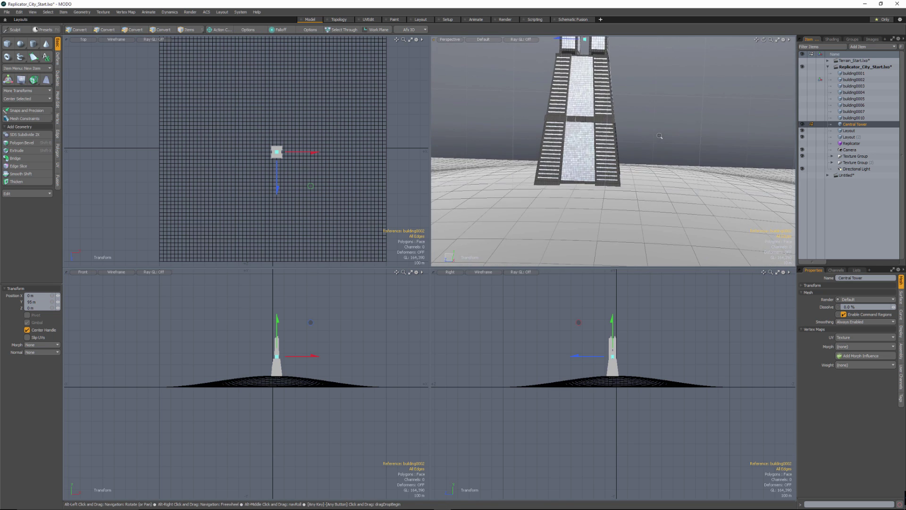
{"action": "scroll", "coordinate": [659, 136], "scroll_direction": "up", "scroll_amount": 1}
{"action": "key", "text": "2"}
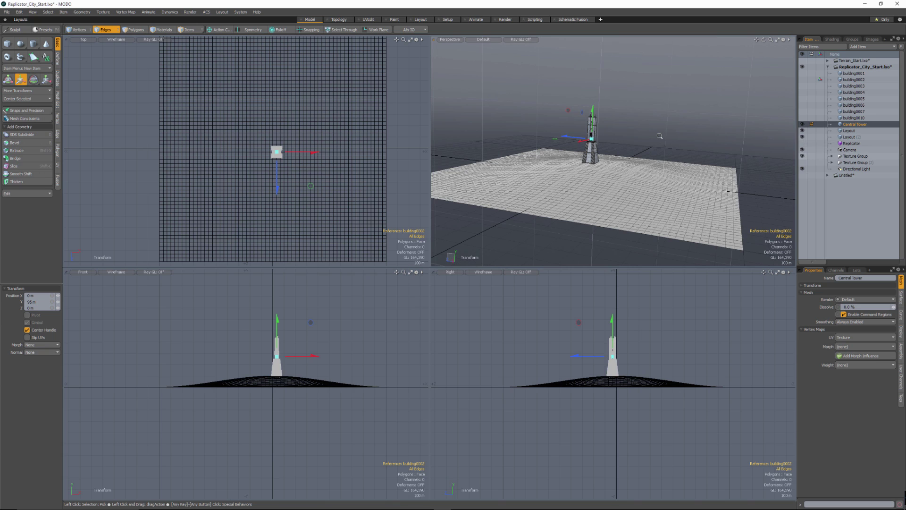
Show the Replicator and set its Source Mode to Point Data so that the buildings stand upright.
{"action": "left_click", "coordinate": [802, 143]}
{"action": "mouse_move", "coordinate": [659, 136]}
{"action": "left_mouse_down", "text": "alt"}
{"action": "mouse_move", "coordinate": [630, 161]}
{"action": "mouse_move", "coordinate": [644, 128]}
{"action": "mouse_move", "coordinate": [662, 158]}
{"action": "mouse_move", "coordinate": [675, 135]}
{"action": "mouse_move", "coordinate": [701, 134]}
{"action": "mouse_move", "coordinate": [659, 136]}
{"action": "left_mouse_up", "text": "alt"}
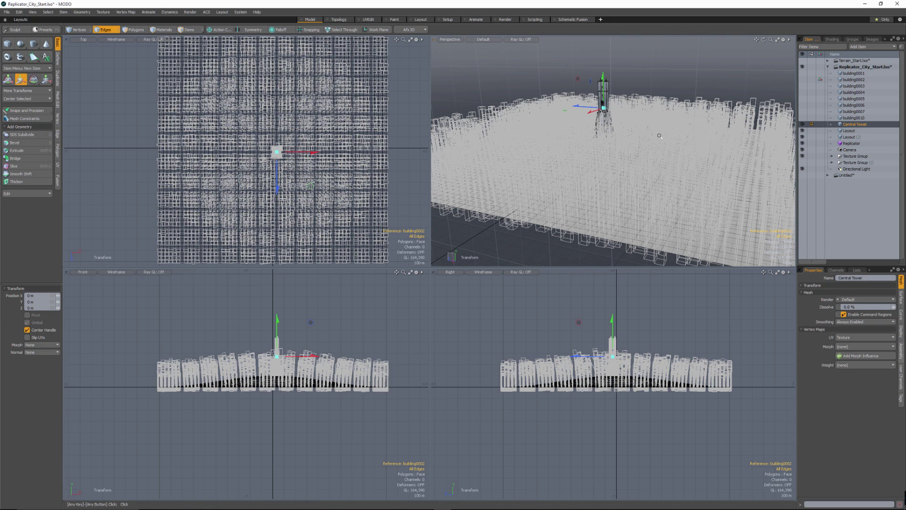
{"action": "left_click", "coordinate": [851, 143]}
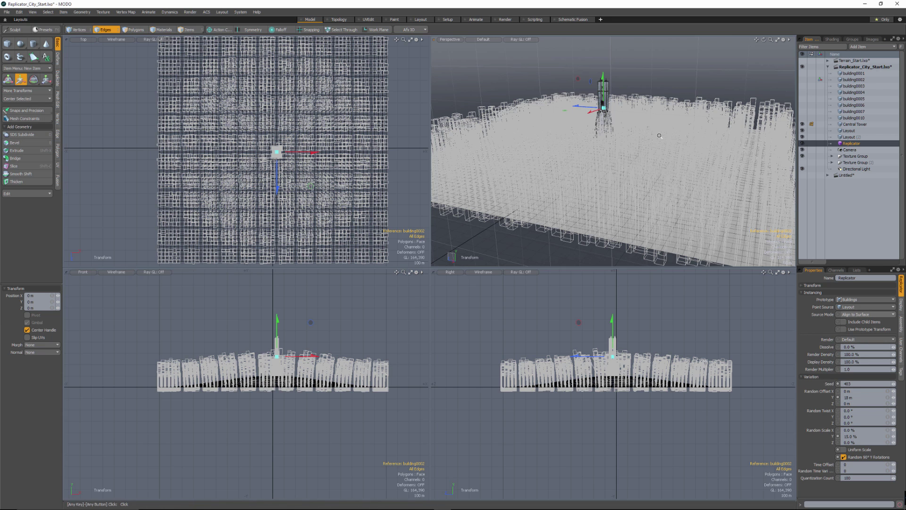
{"action": "left_click", "coordinate": [854, 314]}
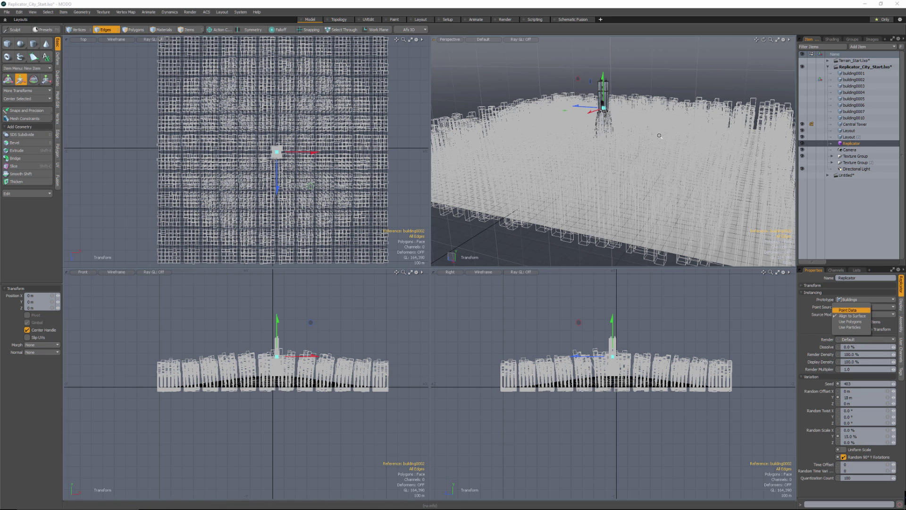
{"action": "left_click", "coordinate": [847, 310]}
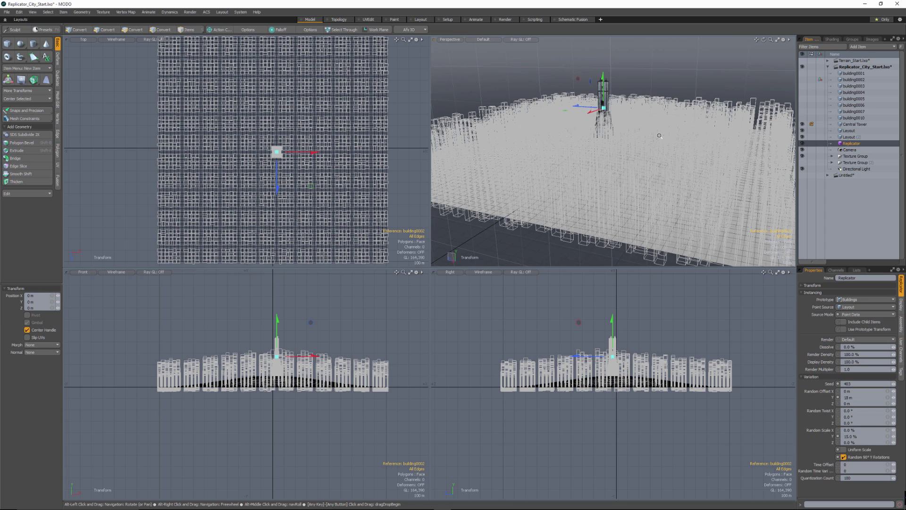
{"action": "mouse_move", "coordinate": [659, 135]}
{"action": "left_mouse_down", "text": "alt"}
{"action": "mouse_move", "coordinate": [678, 144]}
{"action": "mouse_move", "coordinate": [682, 136]}
{"action": "mouse_move", "coordinate": [662, 143]}
{"action": "mouse_move", "coordinate": [660, 136]}
{"action": "left_mouse_up", "text": "alt"}
Switch to the Render layout, look through the Camera and frame the Central Tower above the surrounding buildings.
{"action": "key", "text": "ctrl+F8"}
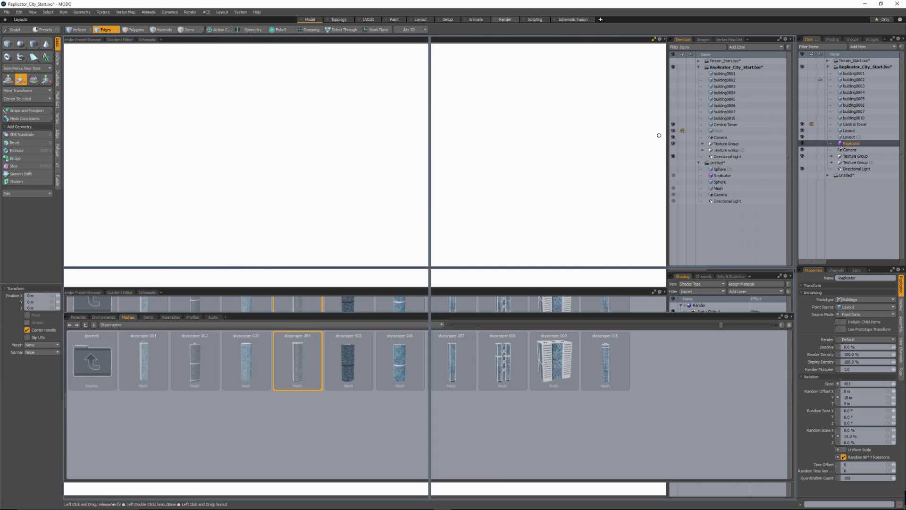
{"action": "key", "text": "Escape"}
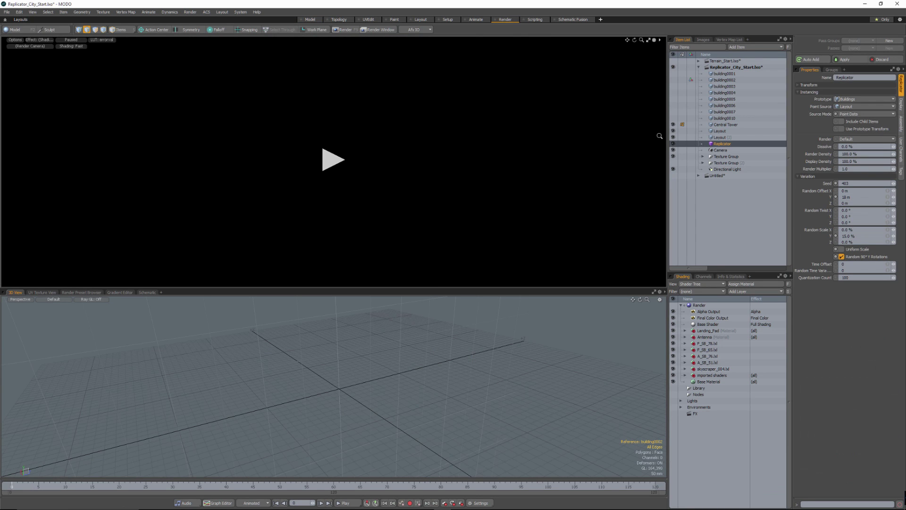
{"action": "key", "text": "ctrl+space"}
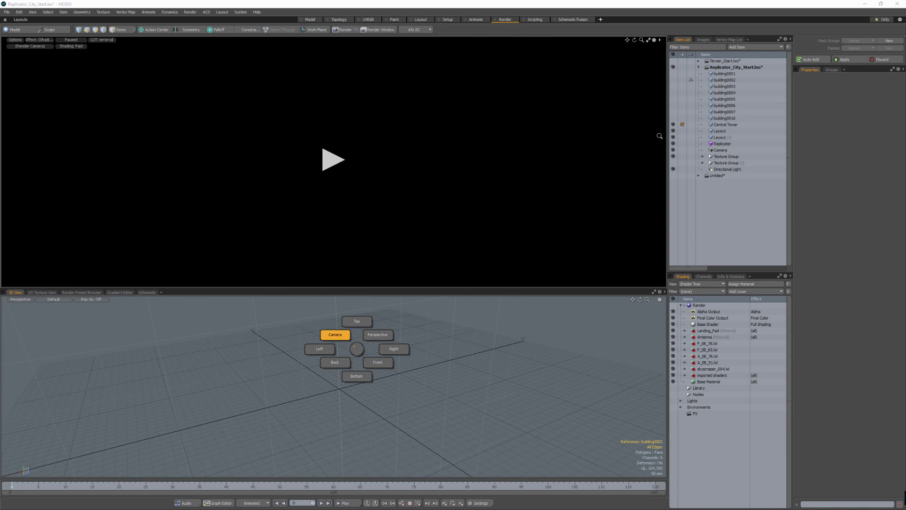
{"action": "left_click", "coordinate": [335, 335]}
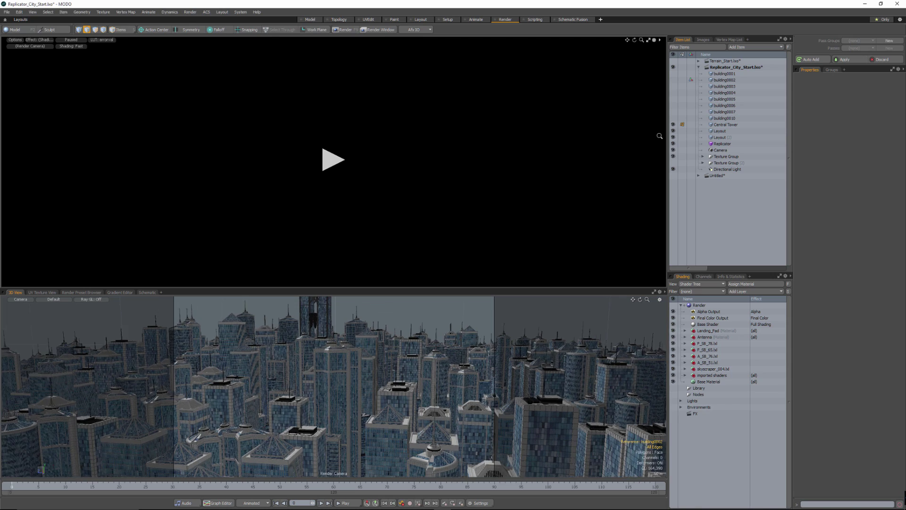
{"action": "left_click_drag", "start_coordinate": [659, 136], "coordinate": [659, 136]}
{"action": "key", "text": "2"}
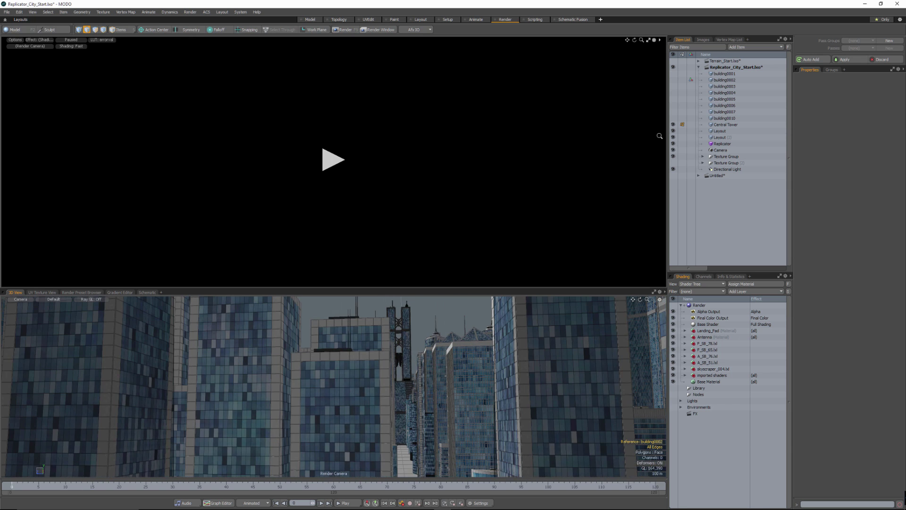
{"action": "left_click_drag", "start_coordinate": [396, 340], "coordinate": [427, 406], "text": "alt+shift"}
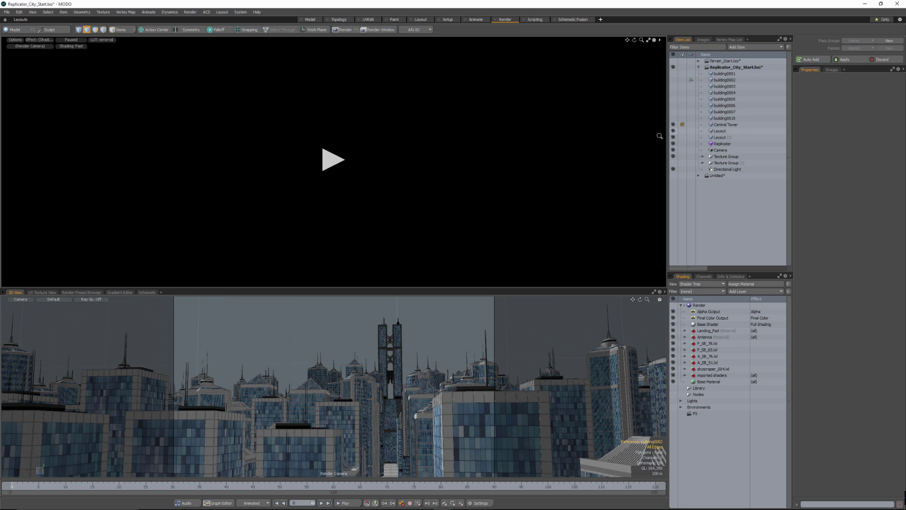
Hide the first Layout mesh and run the preview render, reframing the camera to a wide elevated view of the city.
{"action": "left_click", "coordinate": [673, 131]}
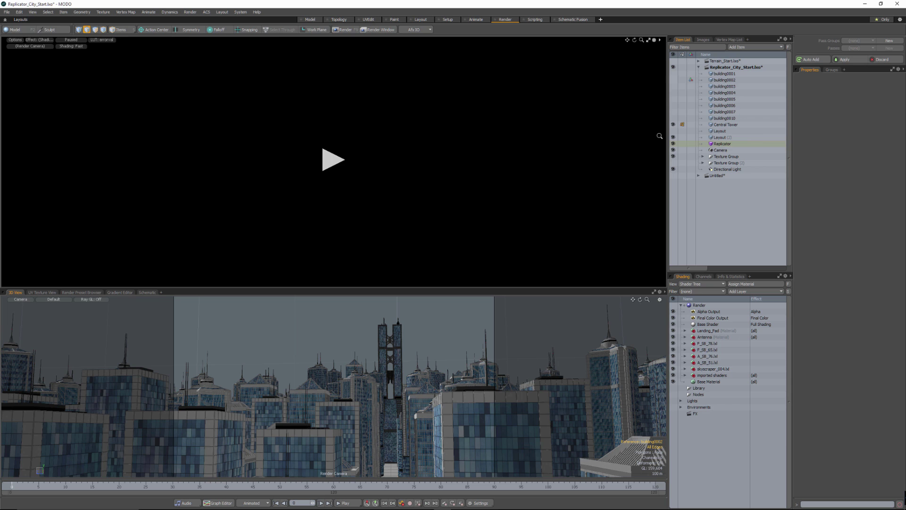
{"action": "left_click", "coordinate": [333, 160]}
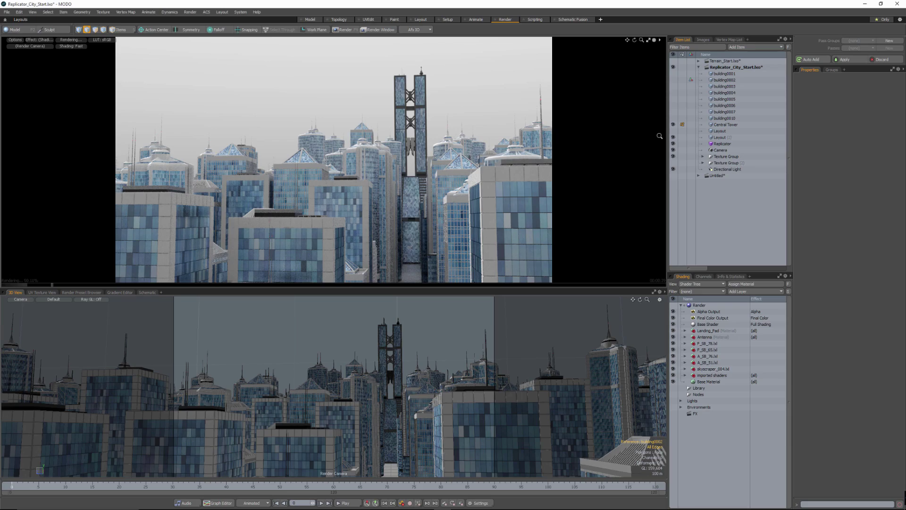
{"action": "left_click_drag", "start_coordinate": [660, 136], "coordinate": [660, 136], "text": "alt"}
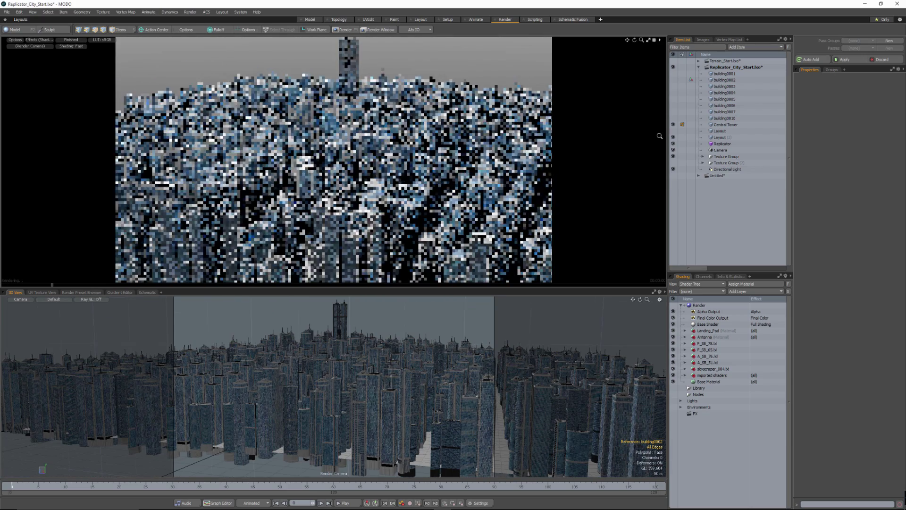
{"action": "left_click_drag", "start_coordinate": [660, 136], "coordinate": [659, 136], "text": "alt"}
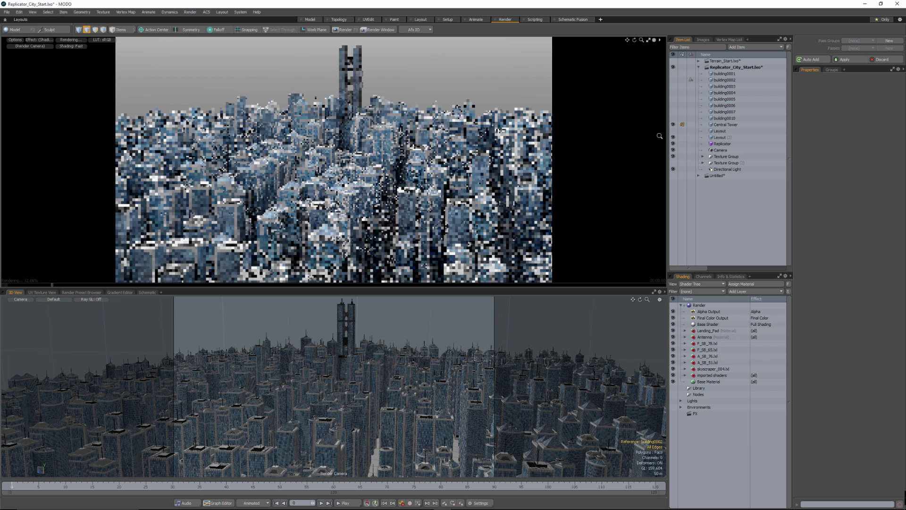